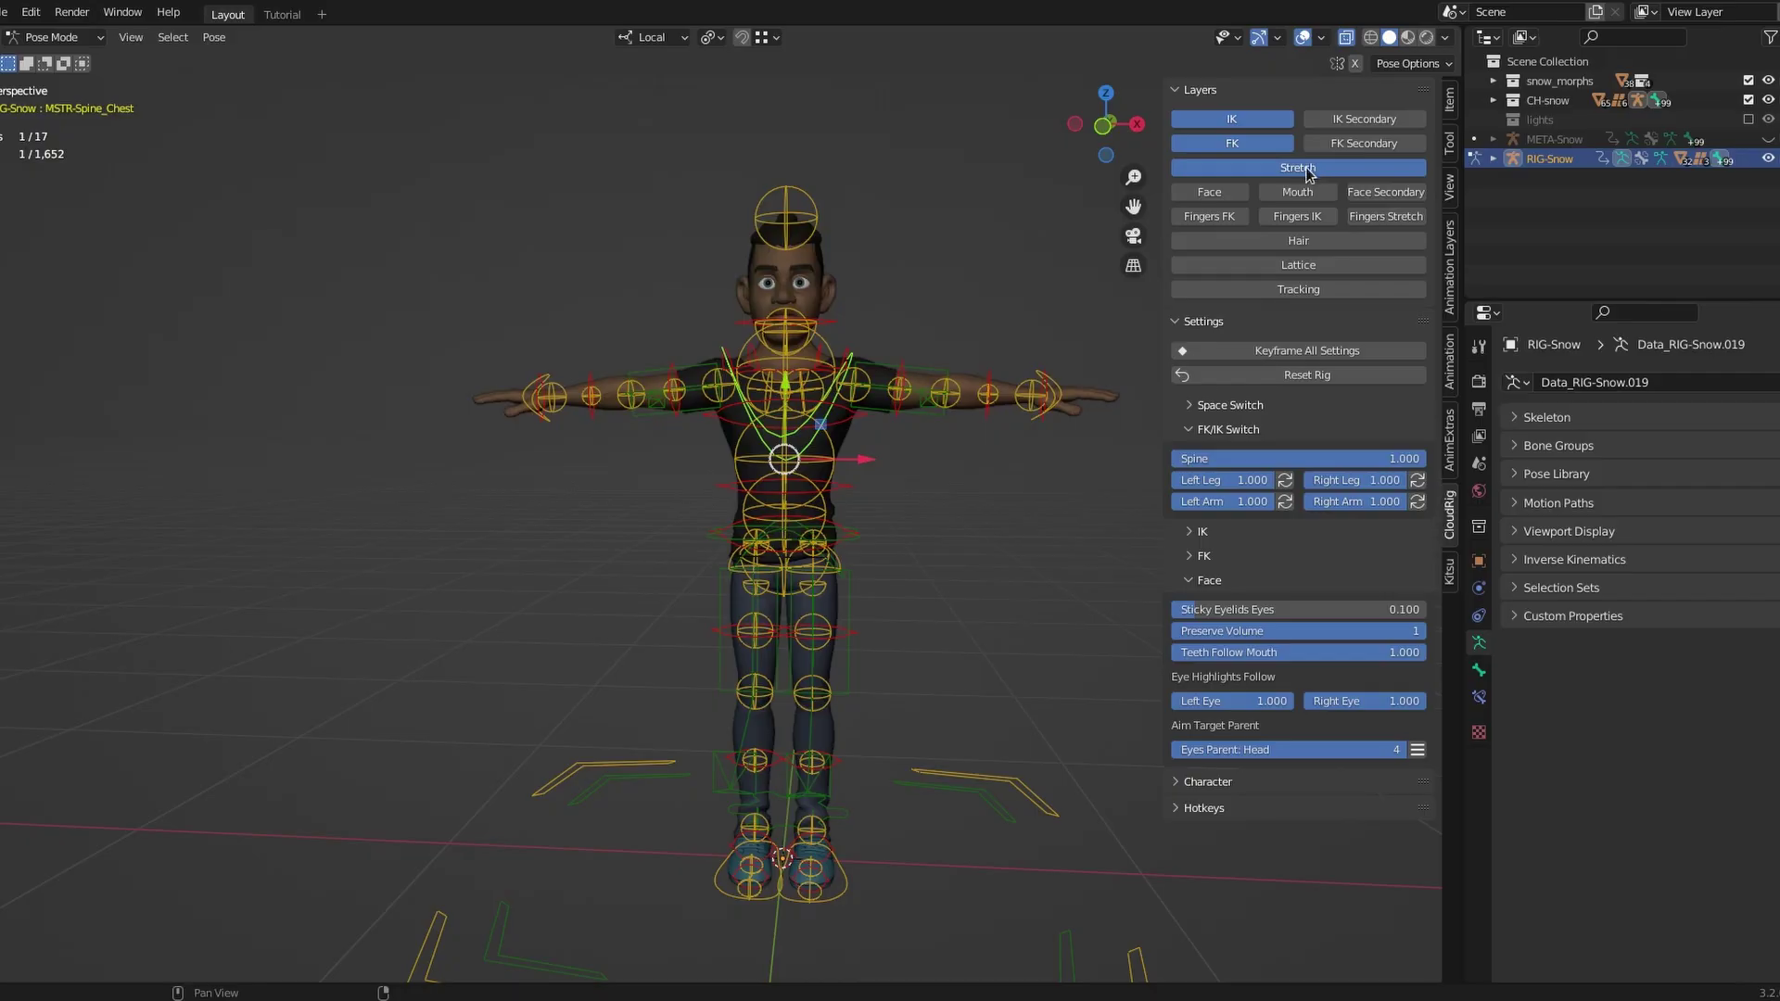
# - Lower the raised foot with its IK control and rotate the foot roll control to pose the leg
pyautogui.moveTo(988, 414); pyautogui.dragTo(882, 491, button='middle')
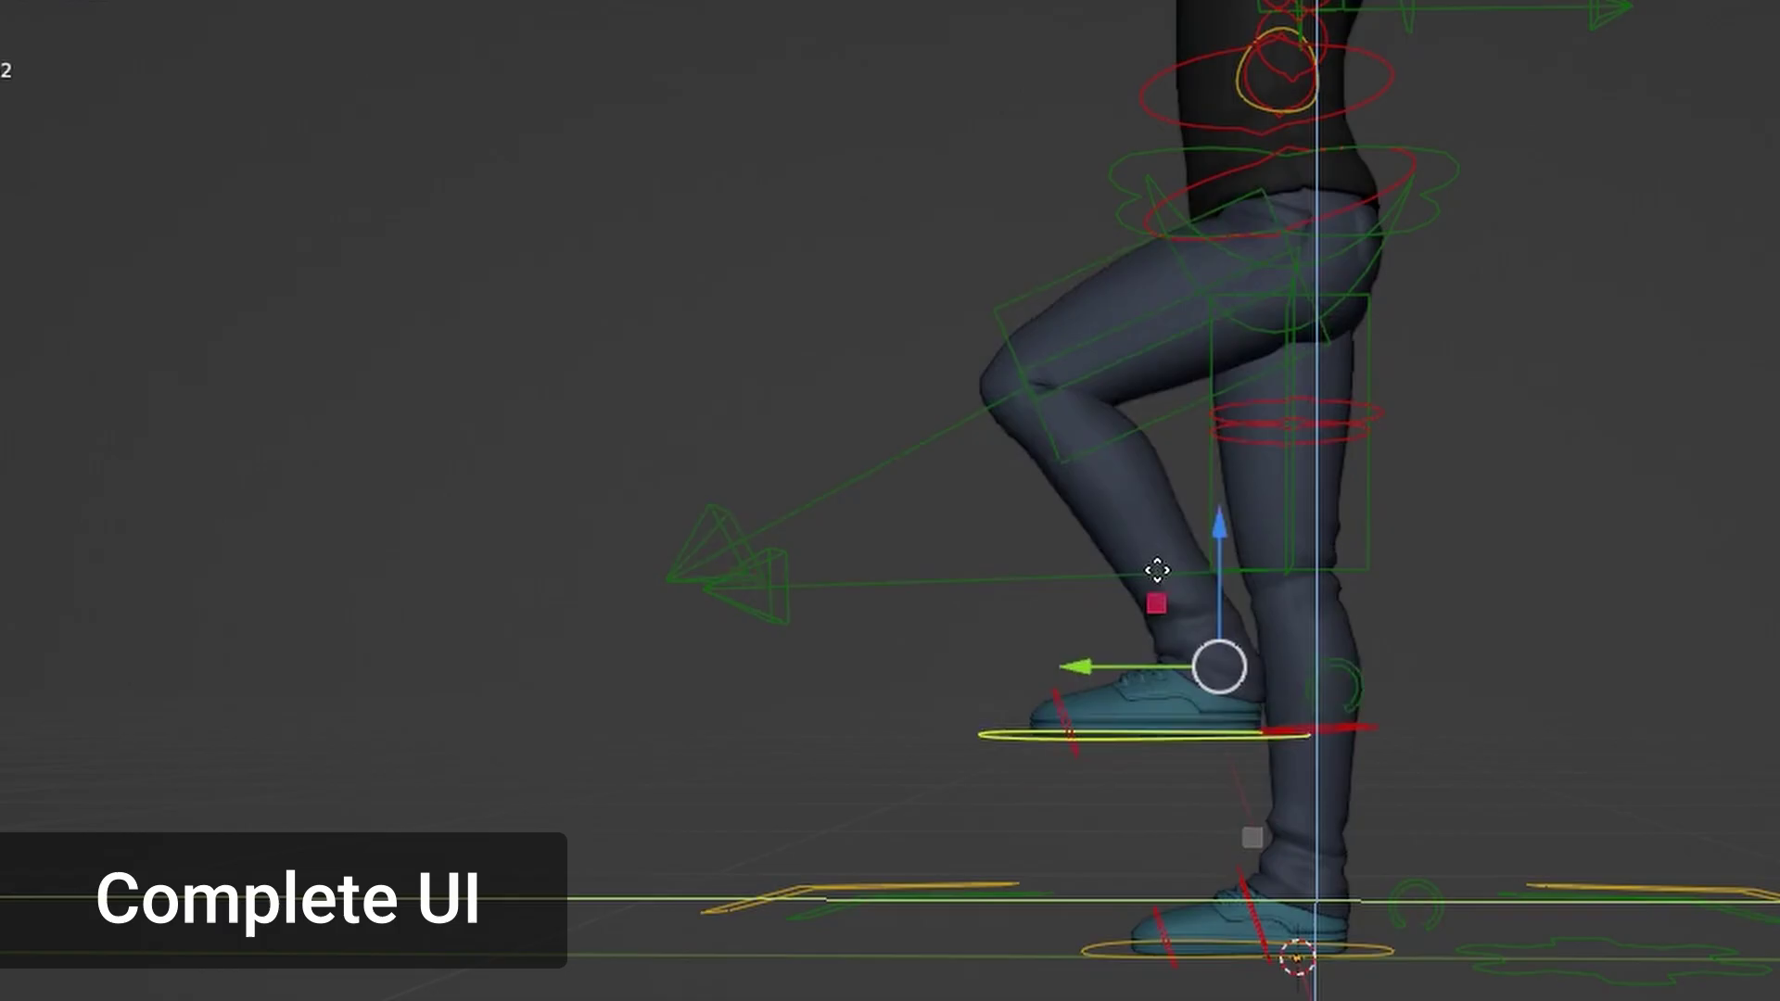
pyautogui.moveTo(1438, 668); pyautogui.dragTo(1355, 867)
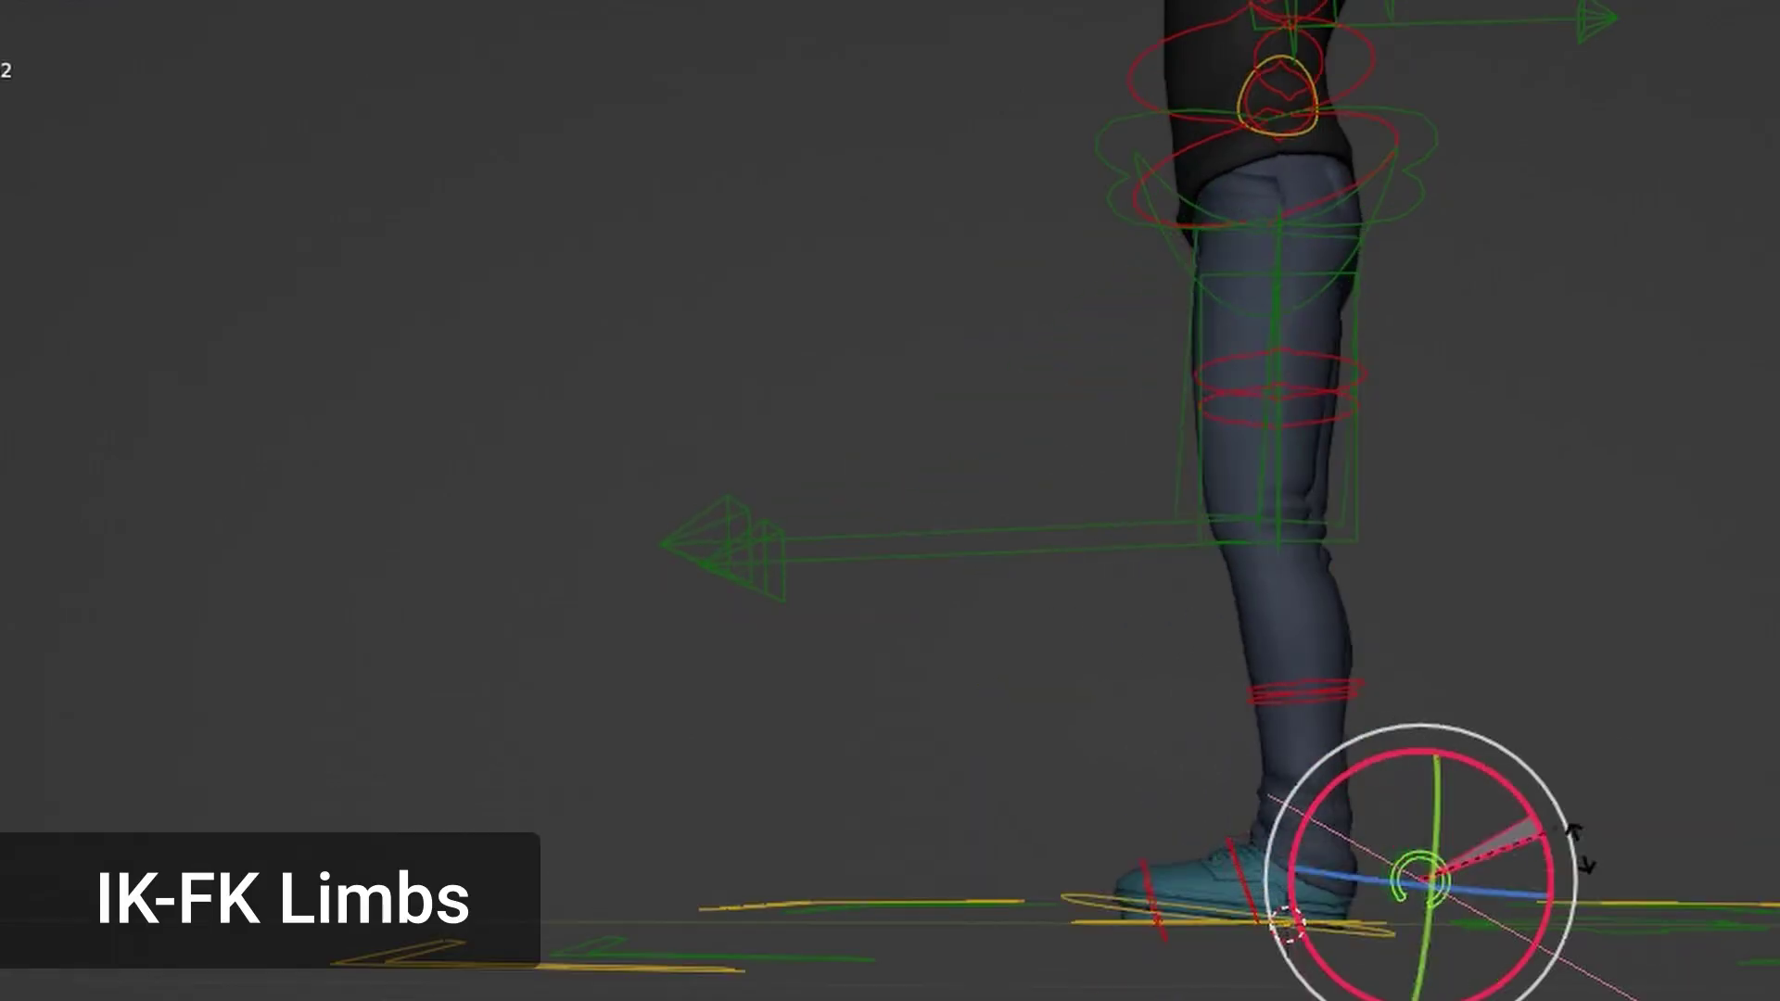
pyautogui.moveTo(1539, 798); pyautogui.dragTo(1498, 699)
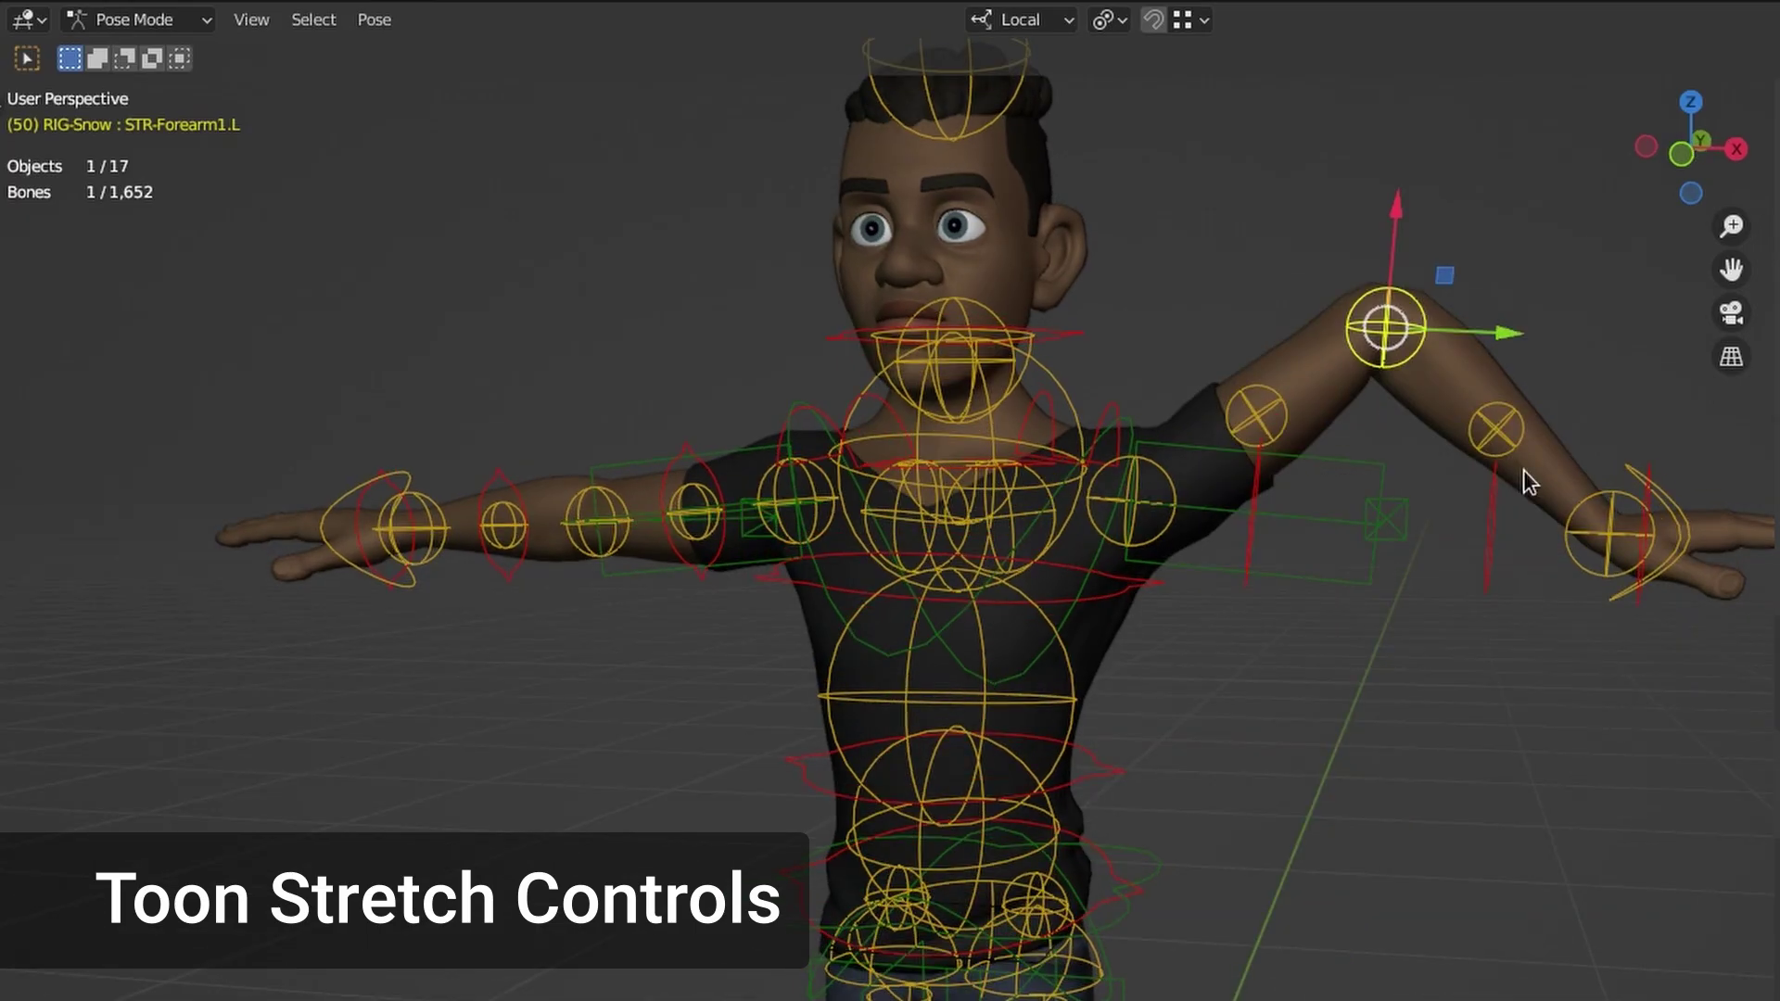
# - Adjust the lower left forearm stretch control STR-Forearm2.L to reshape the bent arm
pyautogui.click(1497, 429)
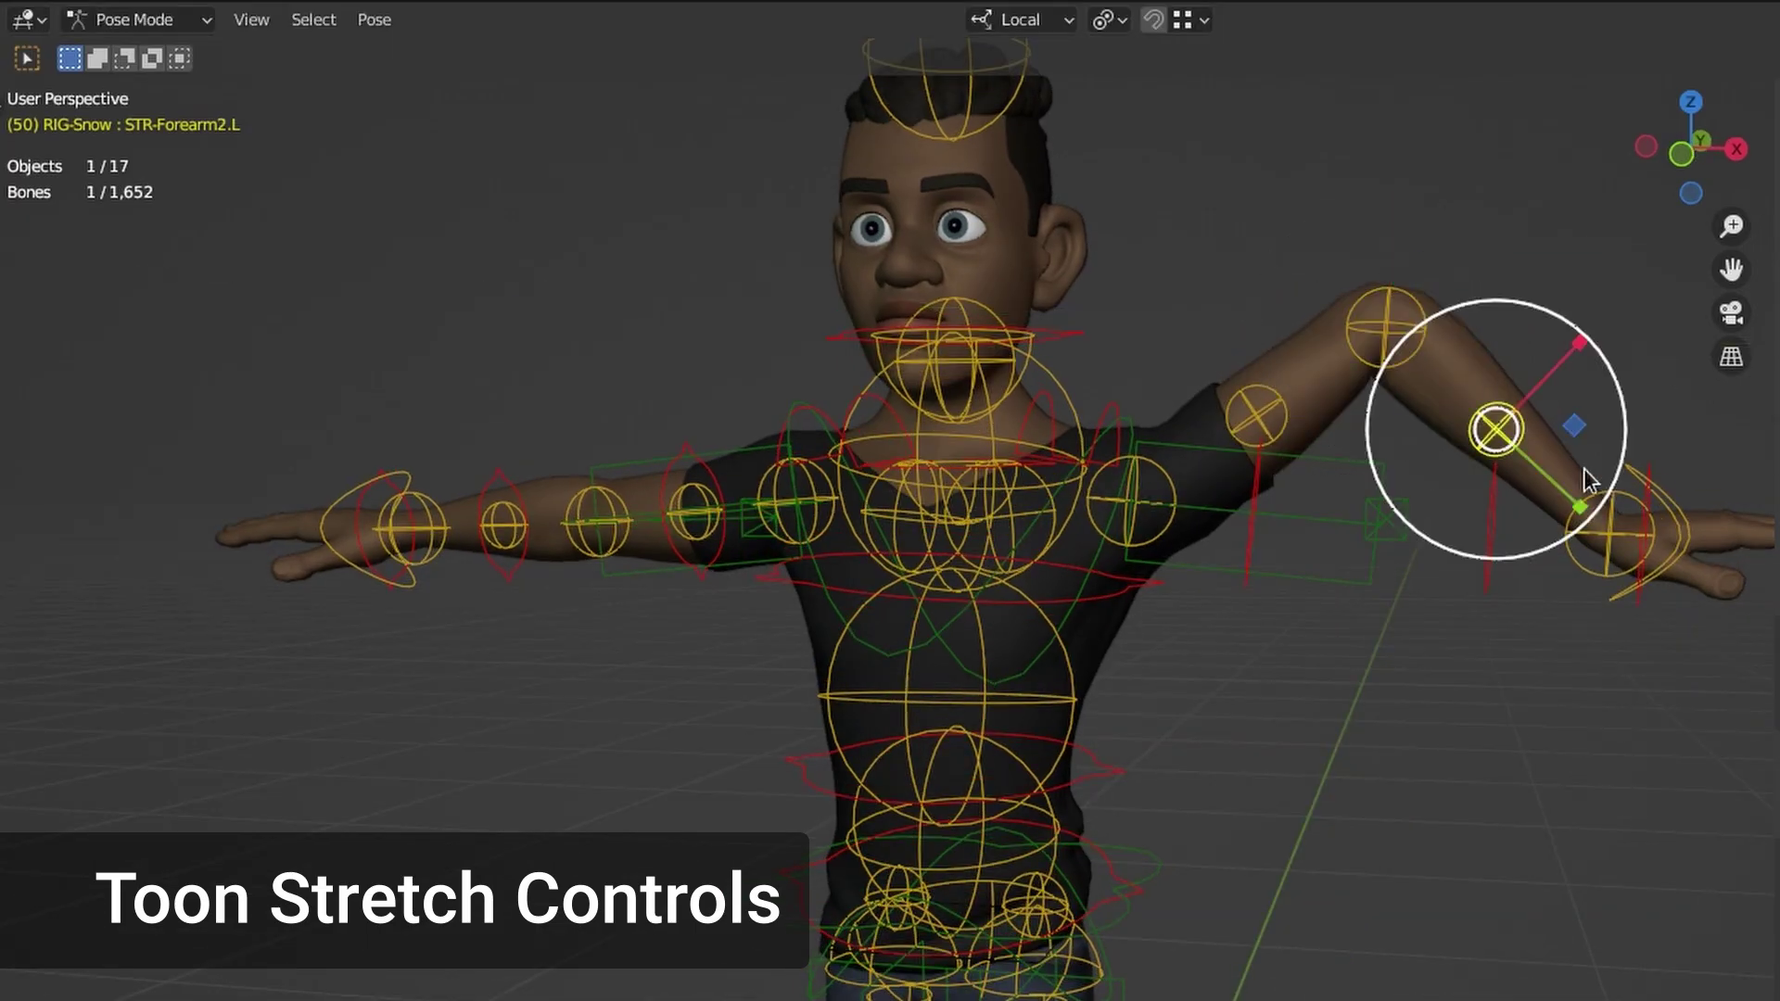
pyautogui.press('g')
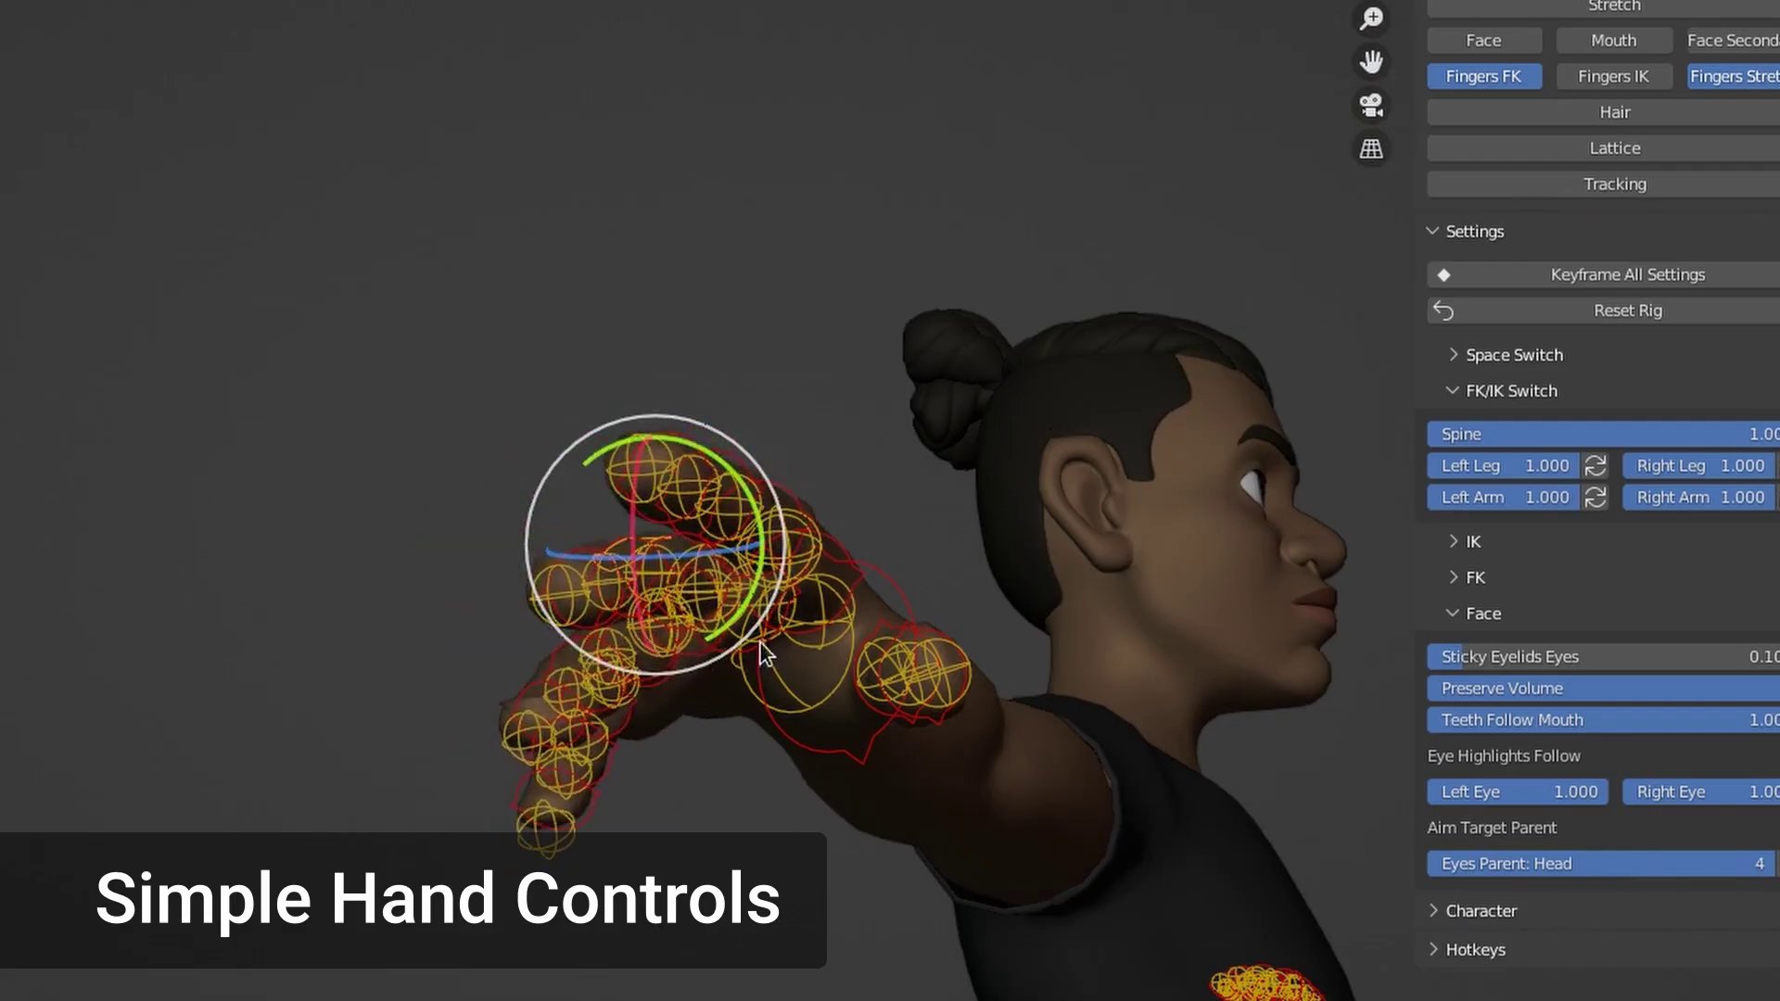
# - Rotate the palm control to pose the hand, and apply the Snow_hand_point and Snow_hand_spread presets
pyautogui.moveTo(640, 593); pyautogui.dragTo(674, 460)
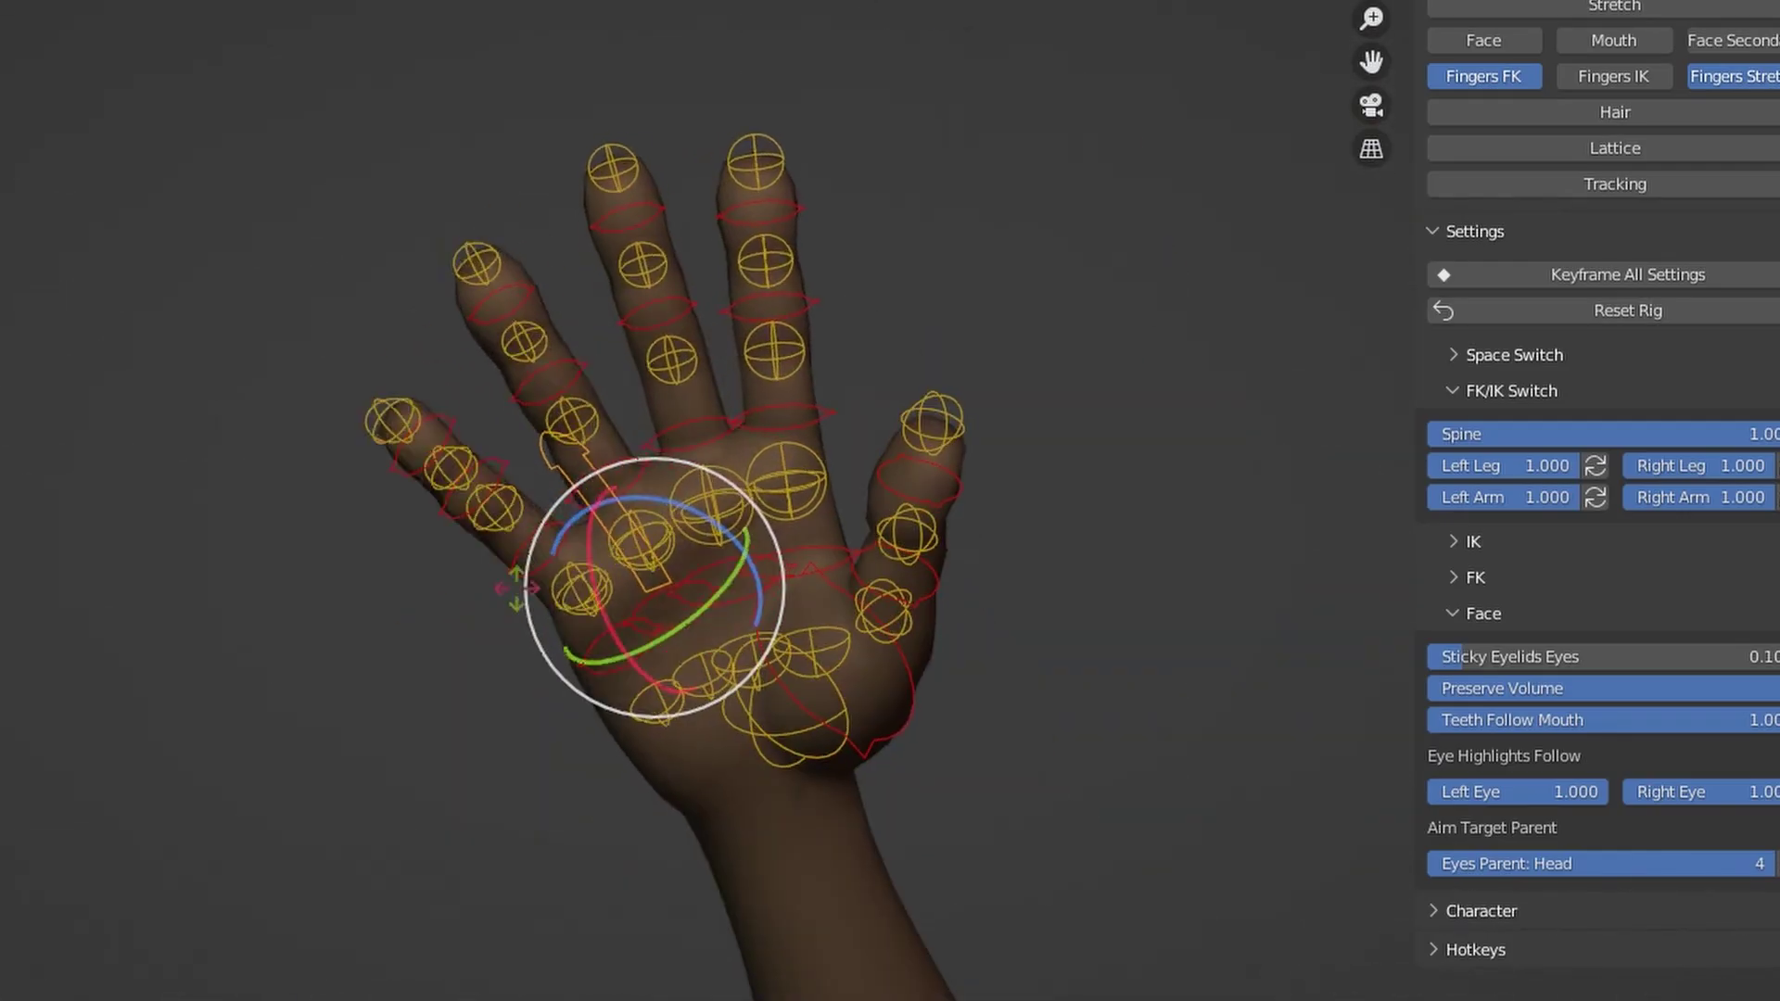
pyautogui.click(1521, 624)
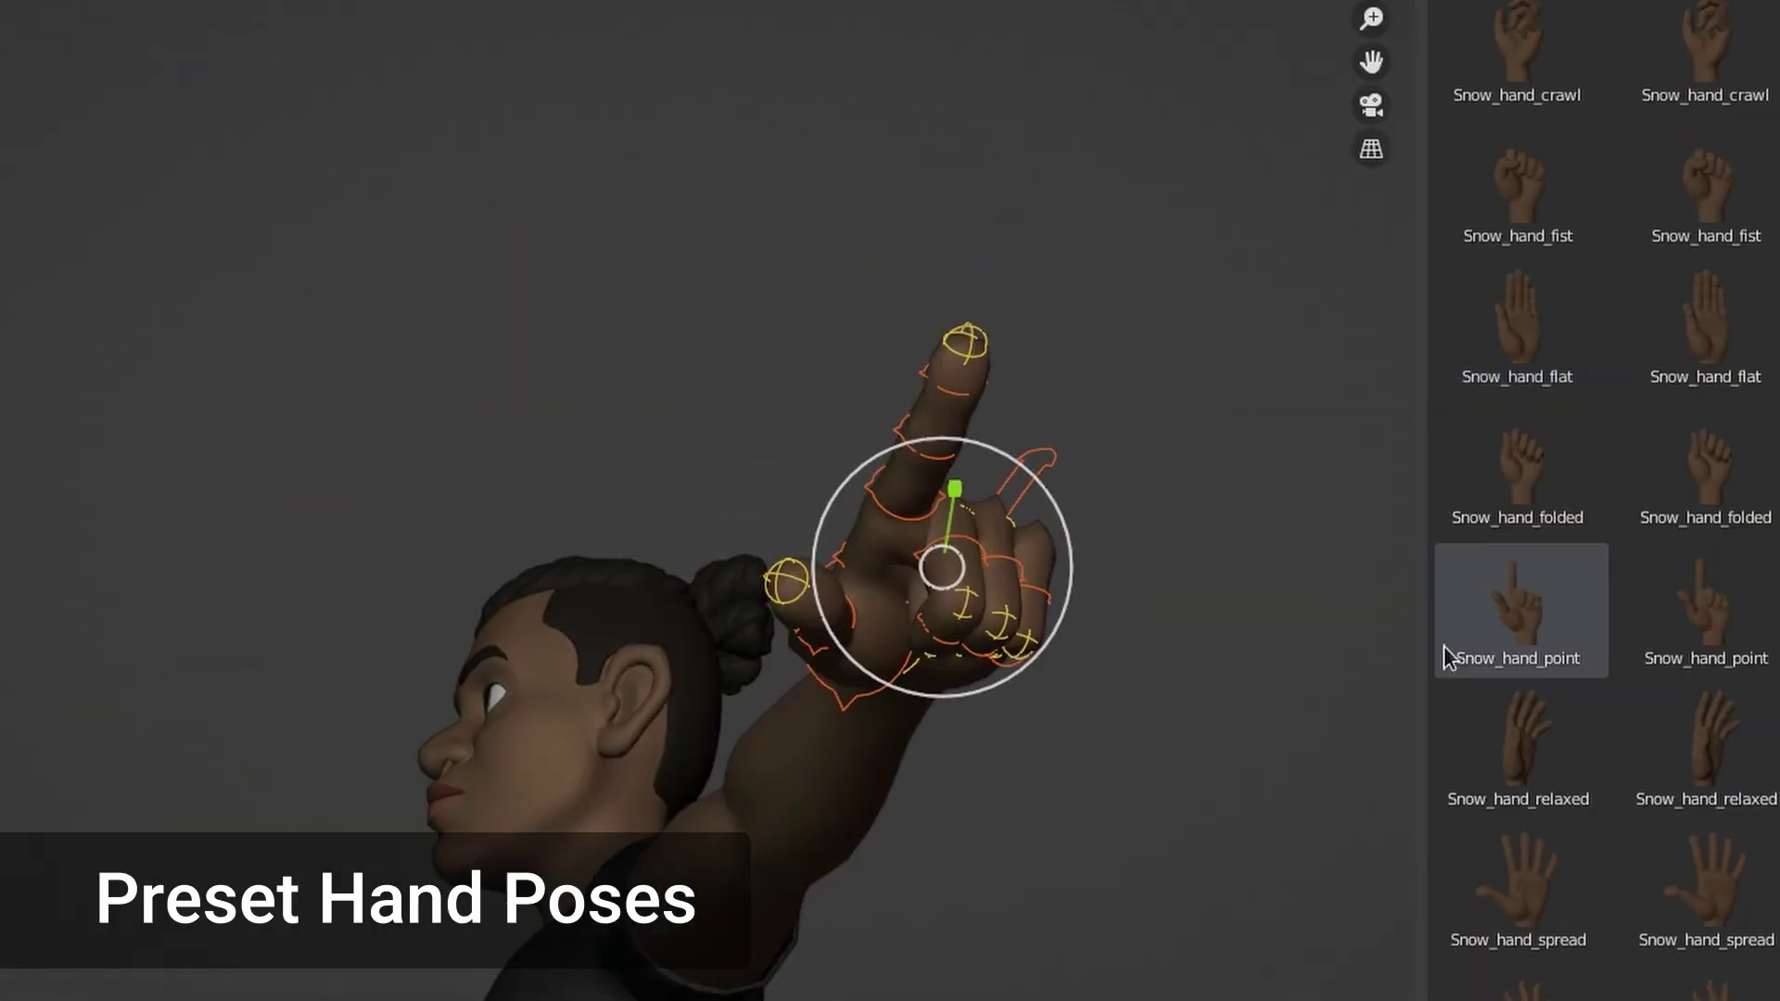
pyautogui.click(1518, 885)
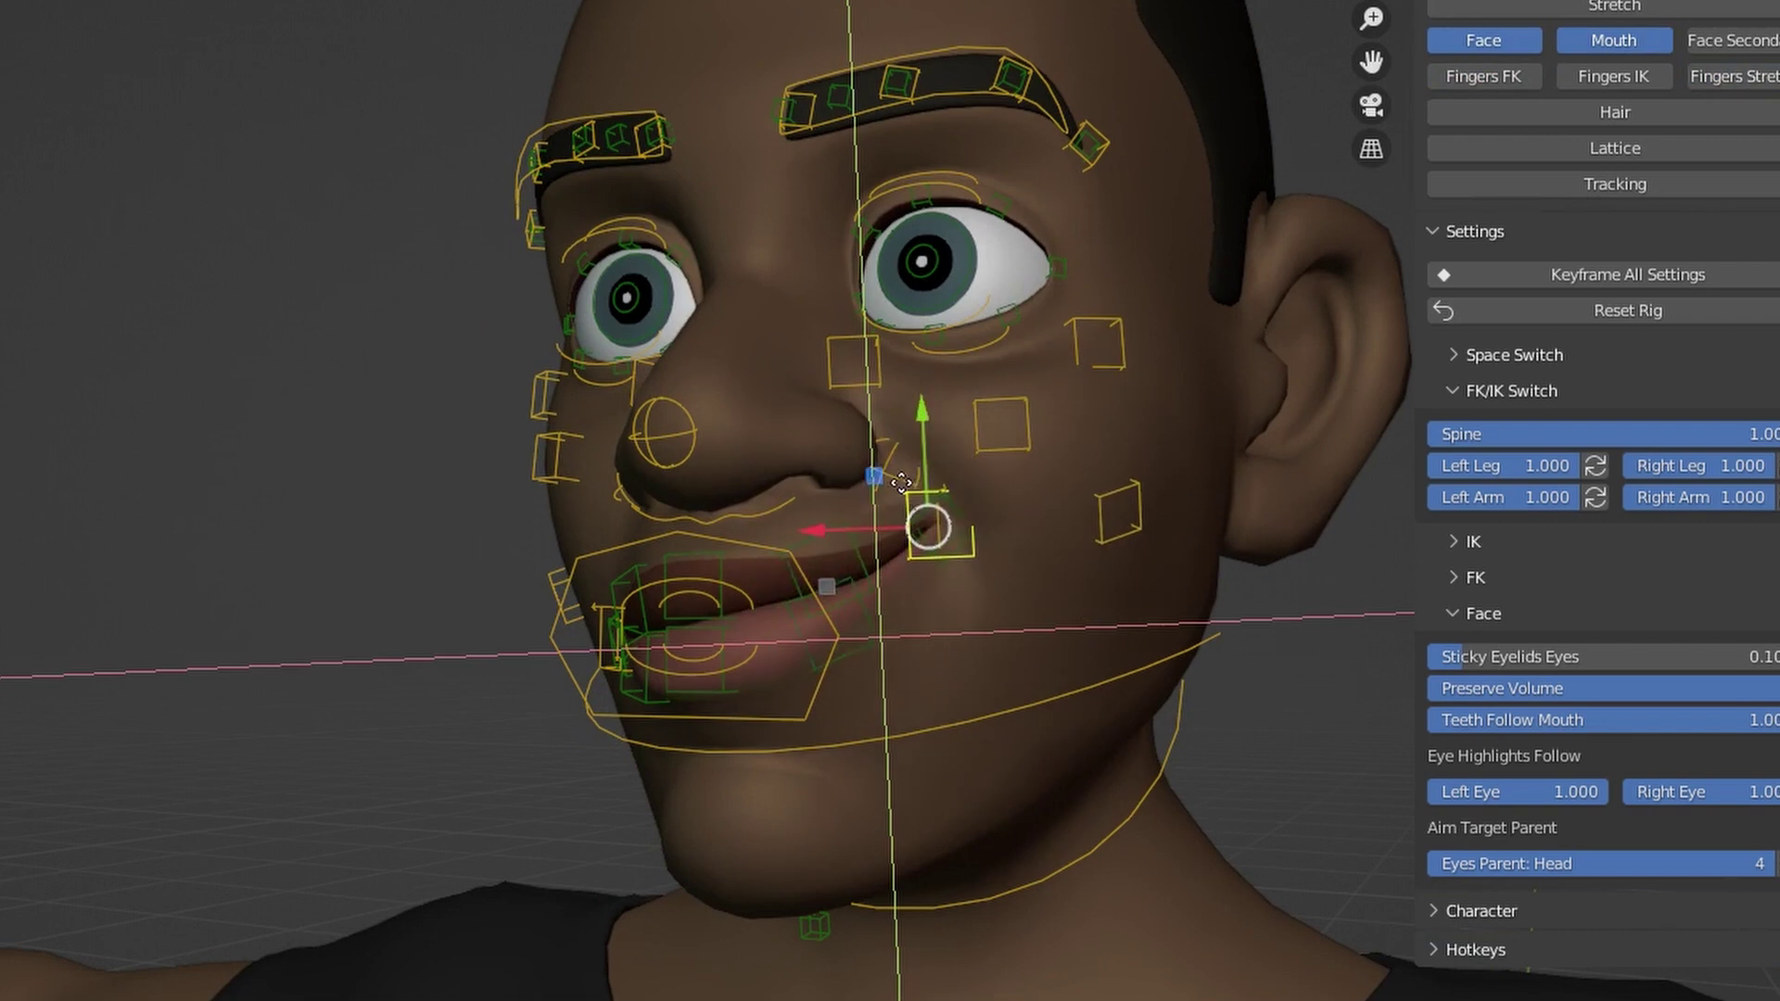
# - Move the left mouth-corner control, and apply the Snow_eyemask_default pose from the face pose library
pyautogui.moveTo(902, 482); pyautogui.dragTo(863, 696)
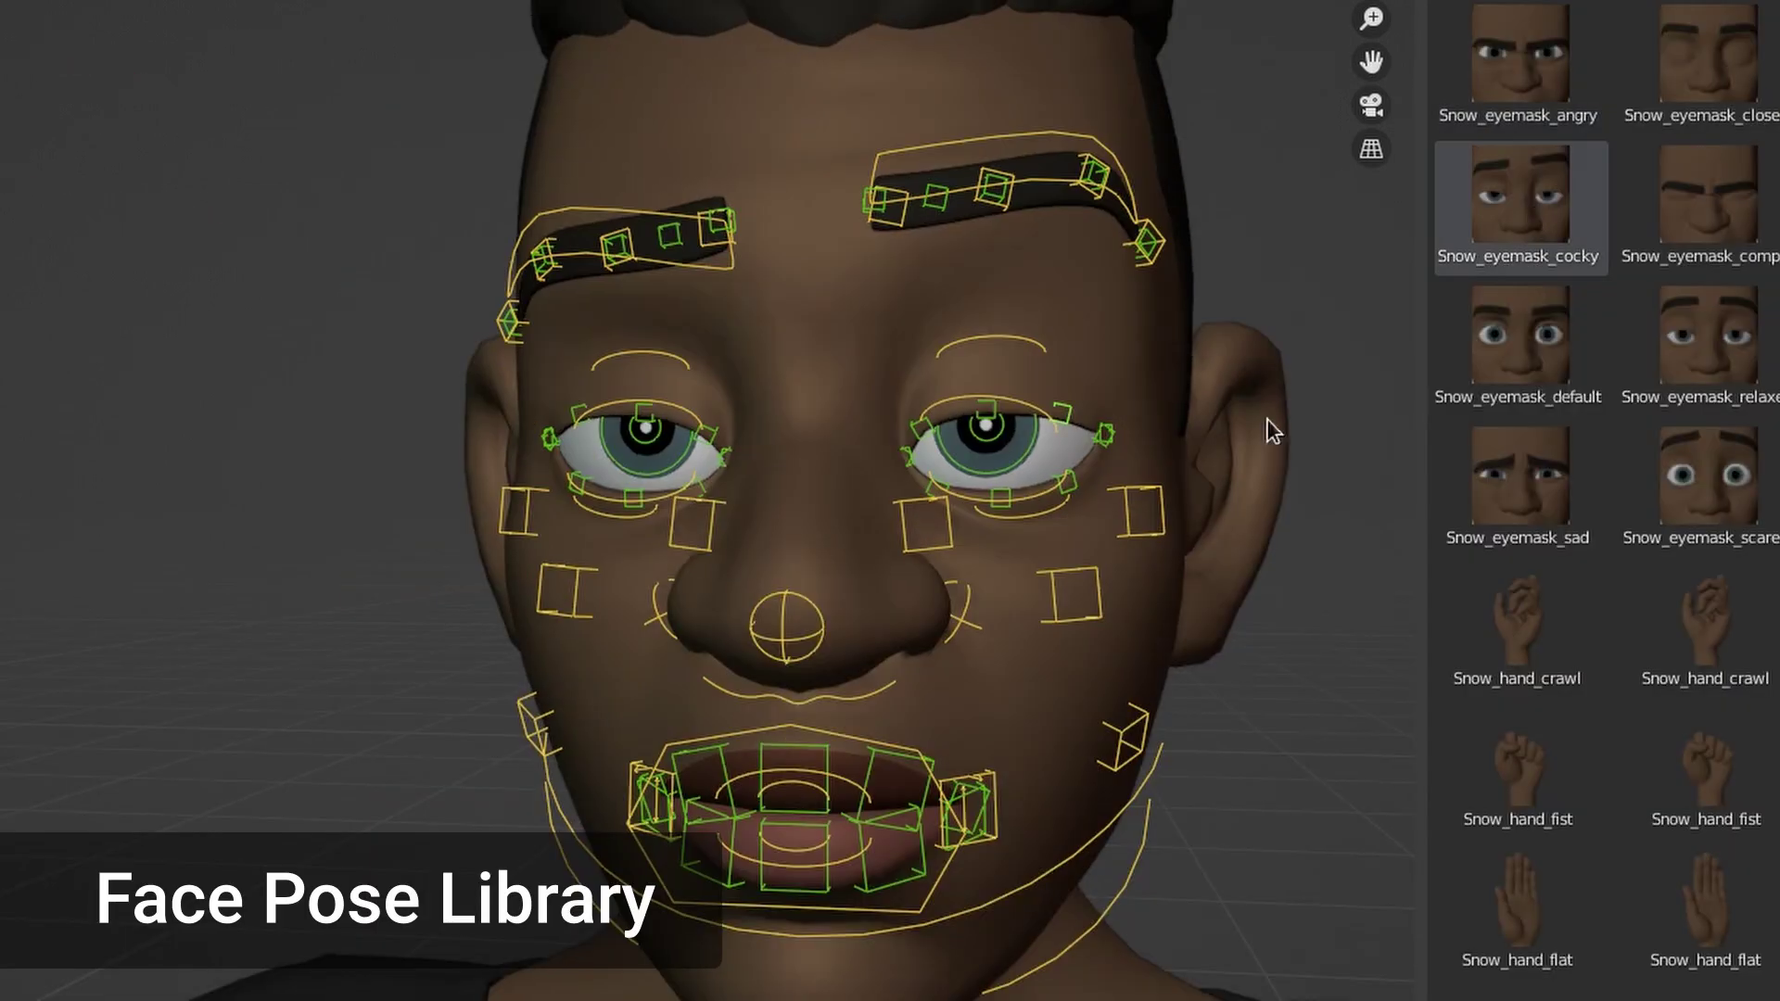
pyautogui.click(1521, 360)
pyautogui.click(1632, 370)
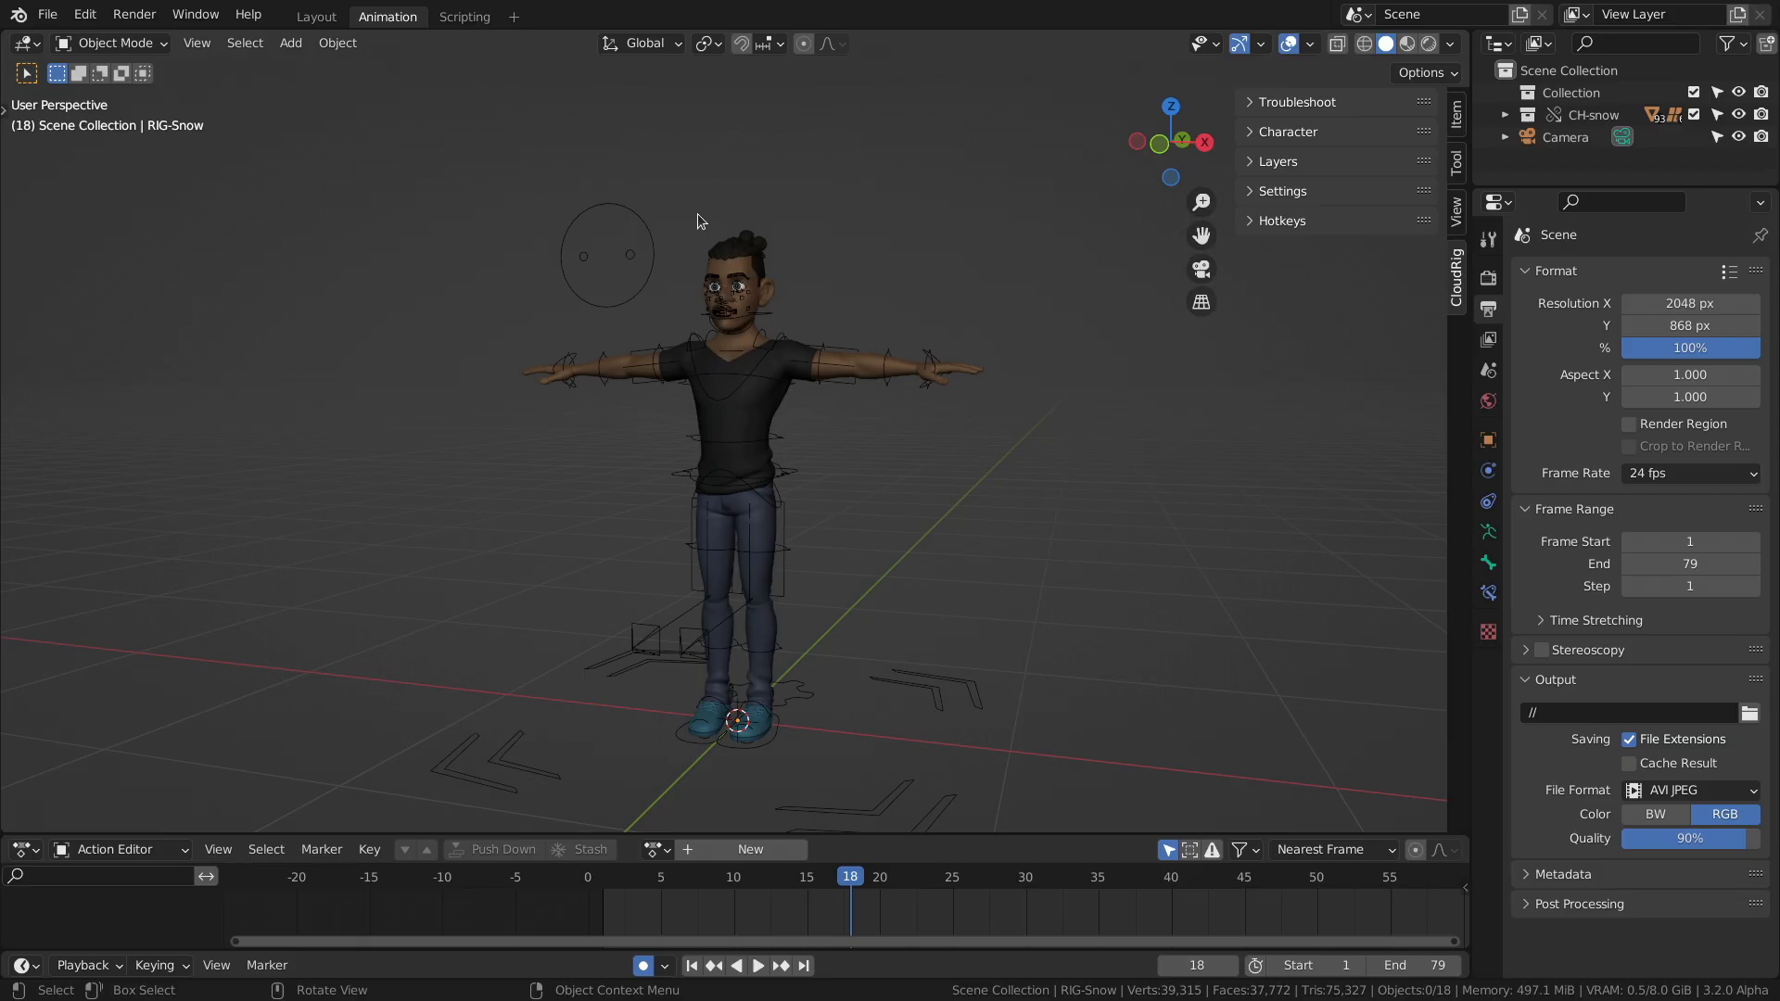
# - Examine the rig's character properties for skin, limb hiding and quality, and its list of control layers
pyautogui.keyDown('ctrl'); pyautogui.moveTo(613, 188); pyautogui.dragTo(628, 198, button='middle'); pyautogui.keyUp('ctrl')
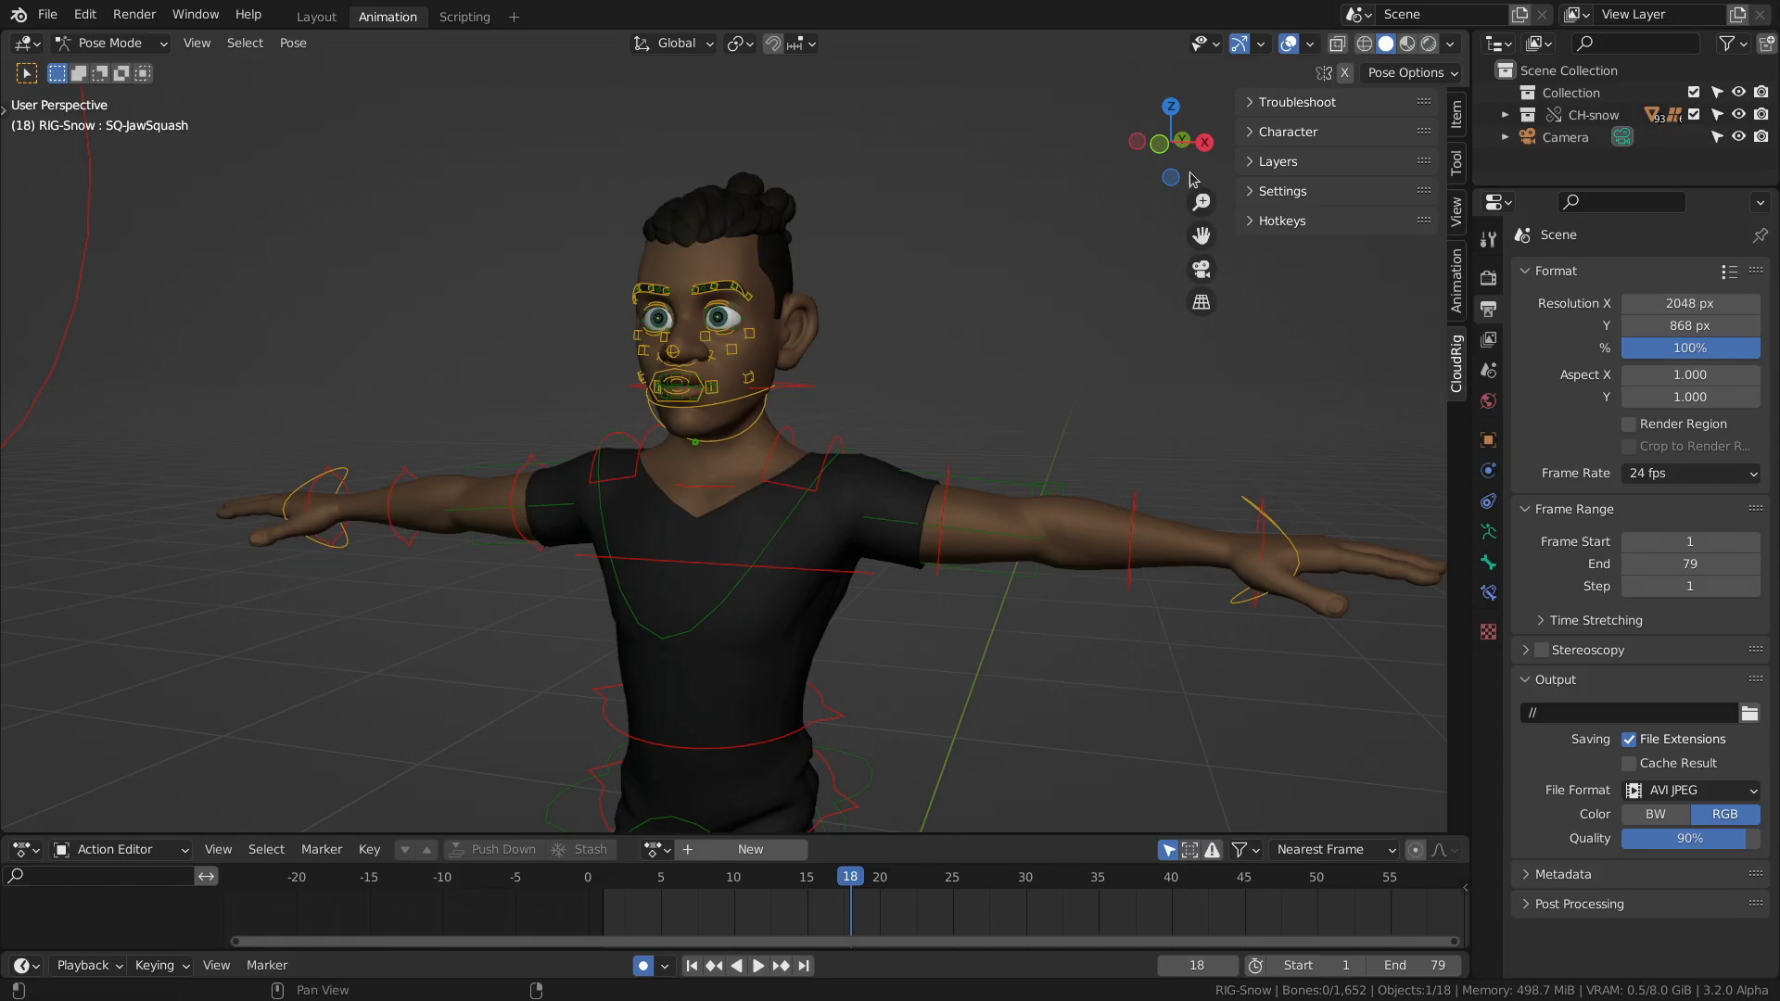
pyautogui.scroll(2, 886, 276)
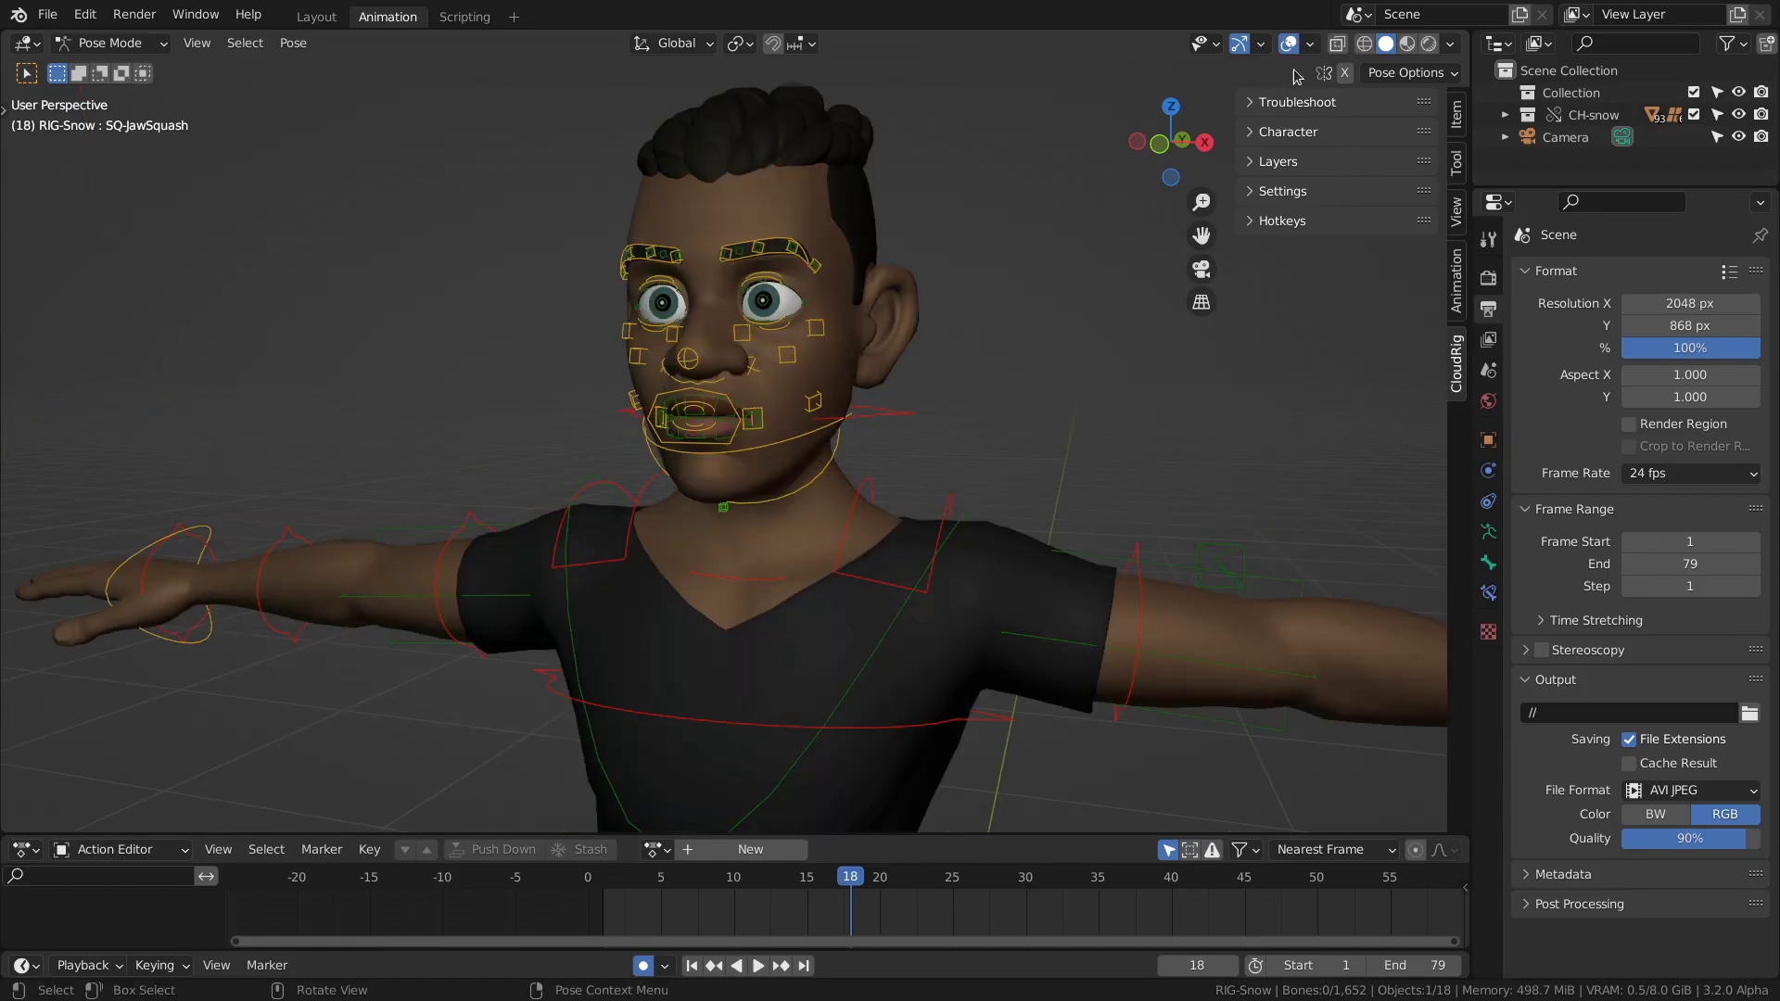
pyautogui.click(1253, 133)
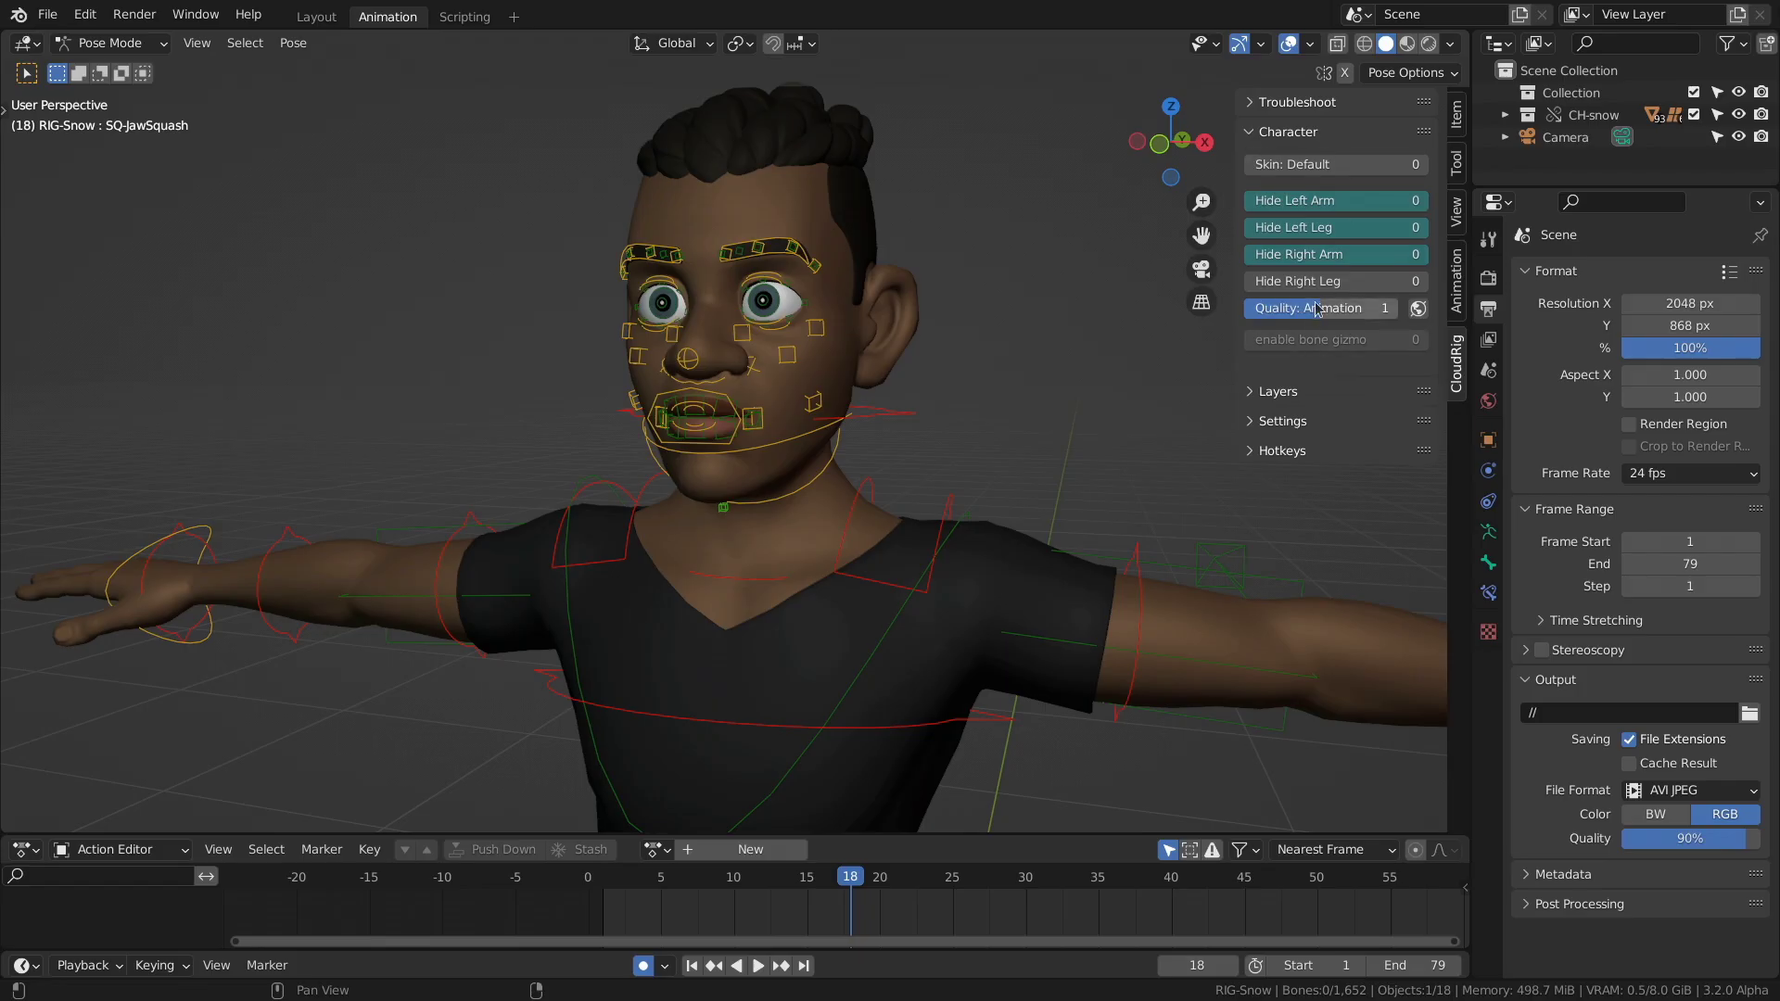
pyautogui.scroll(-5, 850, 163)
pyautogui.keyDown('shift'); pyautogui.moveTo(850, 163); pyautogui.dragTo(904, 157, button='middle'); pyautogui.keyUp('shift')
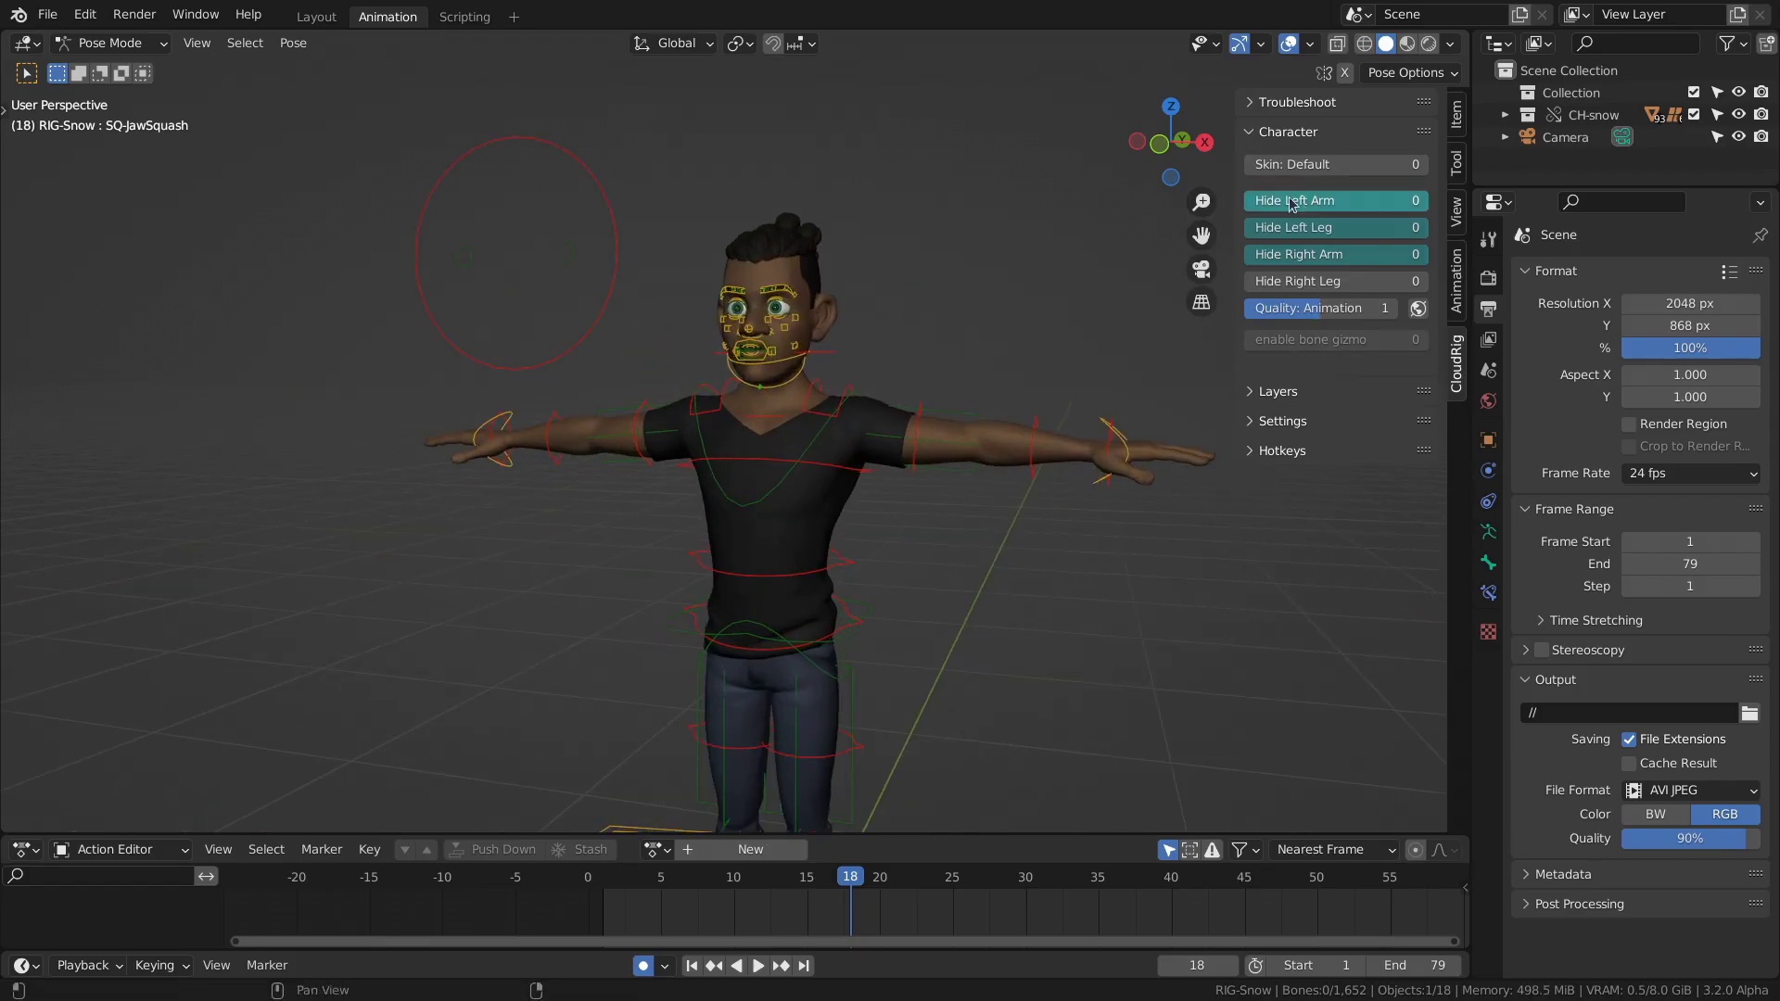
pyautogui.moveTo(1290, 204); pyautogui.dragTo(1288, 258)
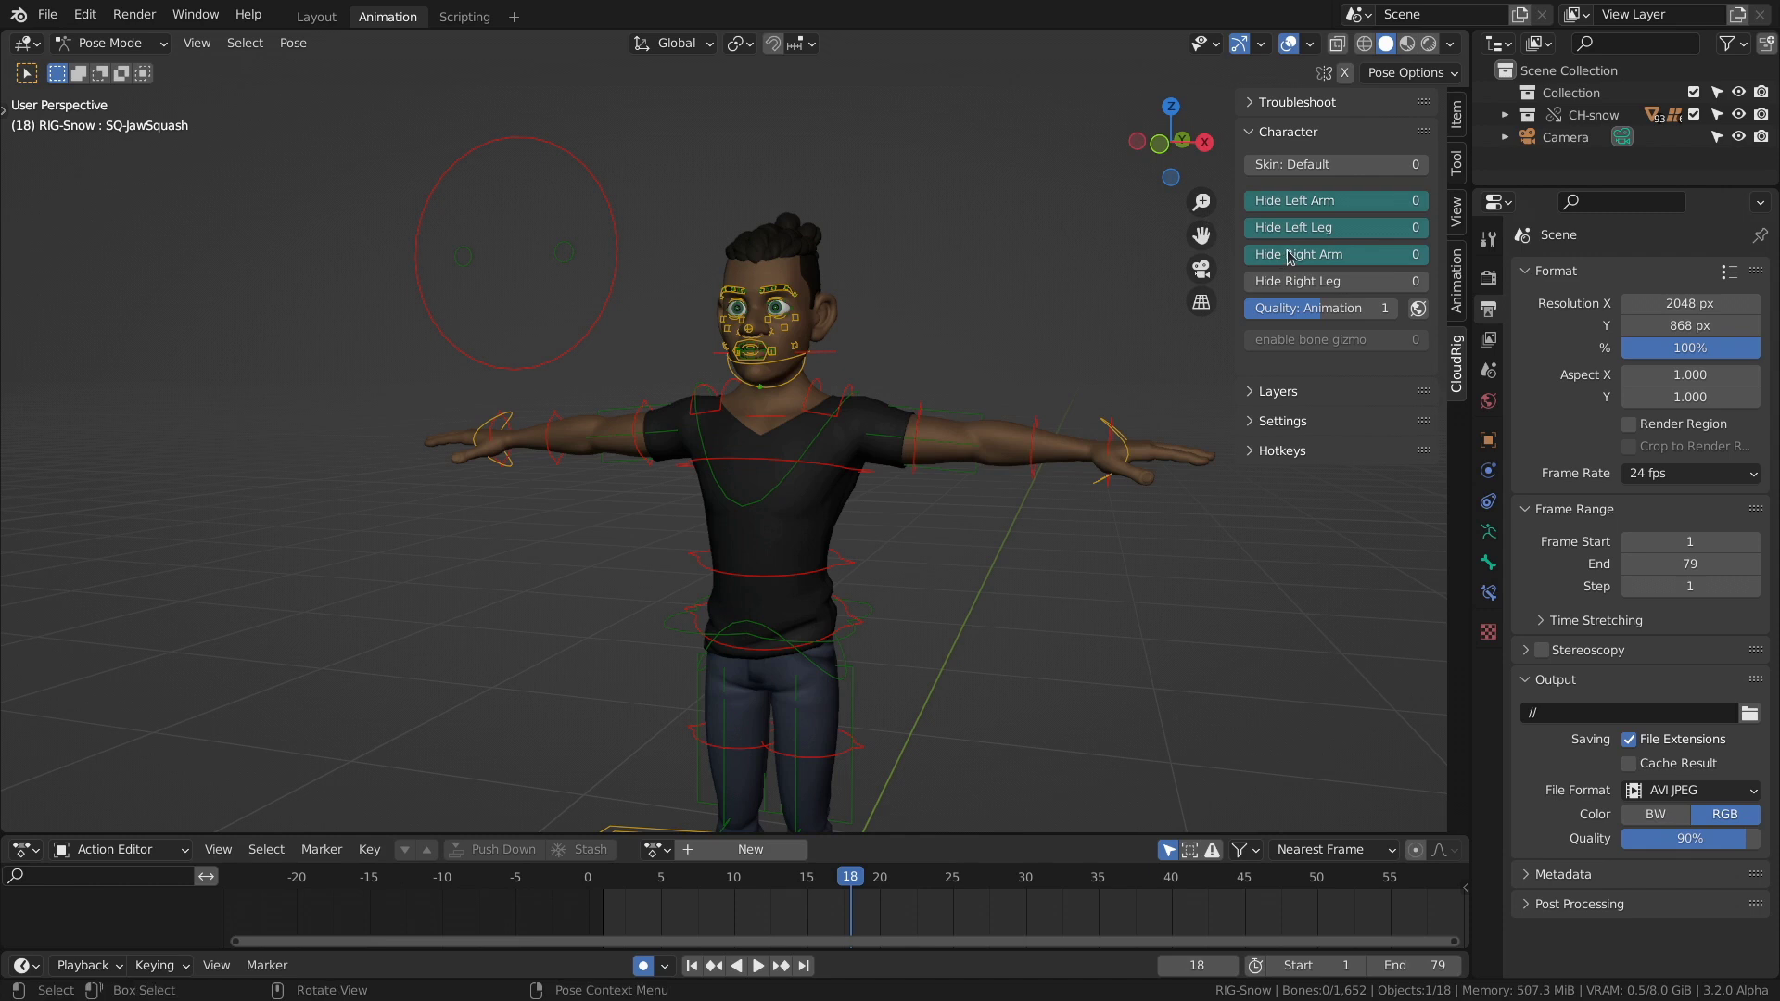
pyautogui.scroll(3, 1224, 232)
pyautogui.click(1252, 132)
pyautogui.click(1254, 162)
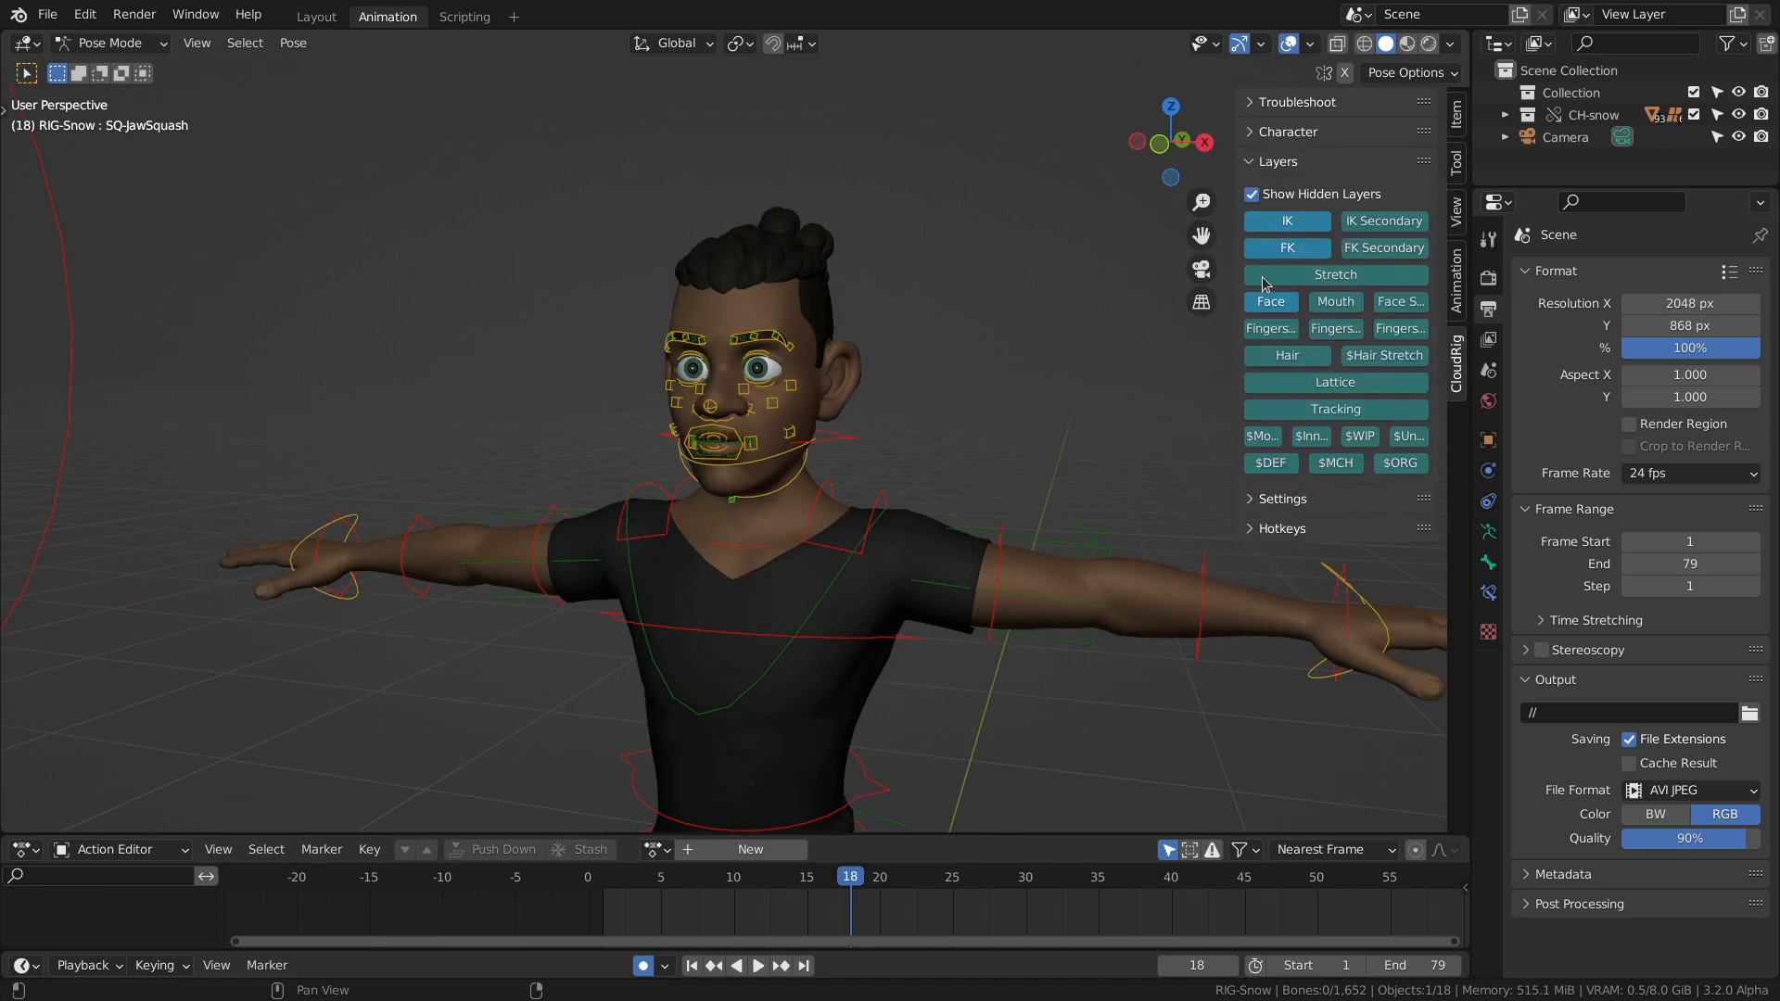
pyautogui.scroll(3, 883, 306)
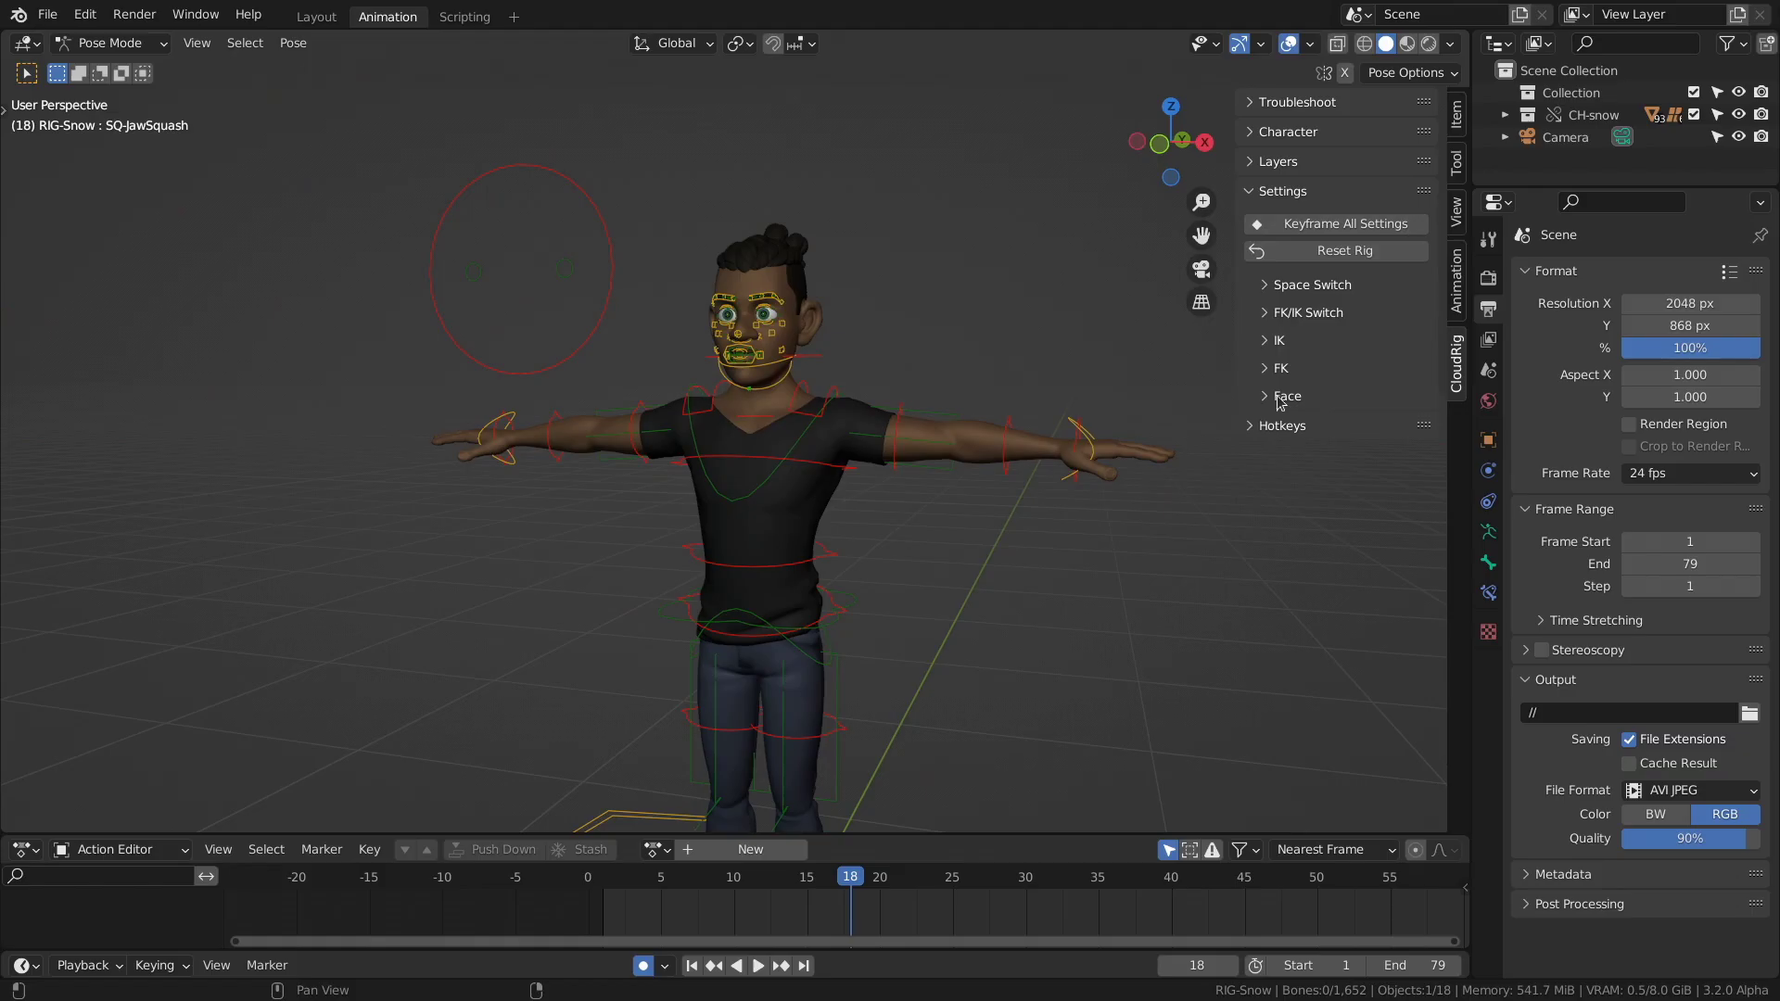
# - Examine the rig's FK/IK Switch, IK, FK and Face settings
pyautogui.click(1268, 316)
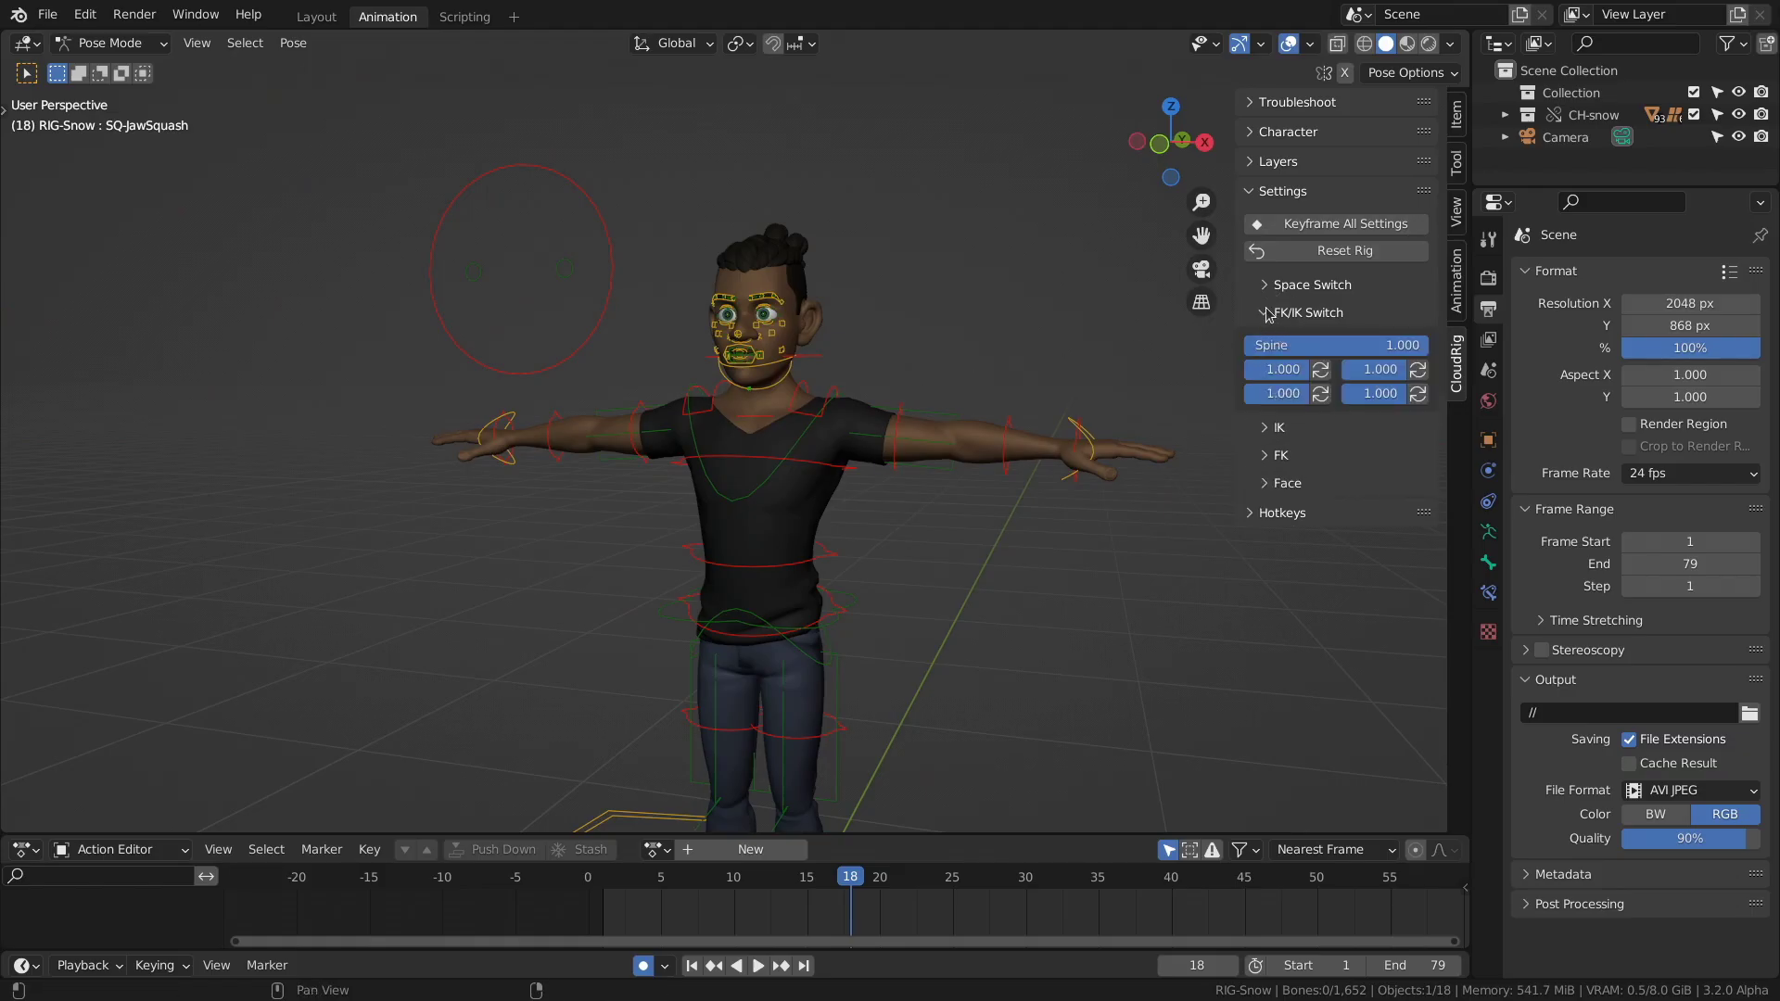
pyautogui.click(1267, 313)
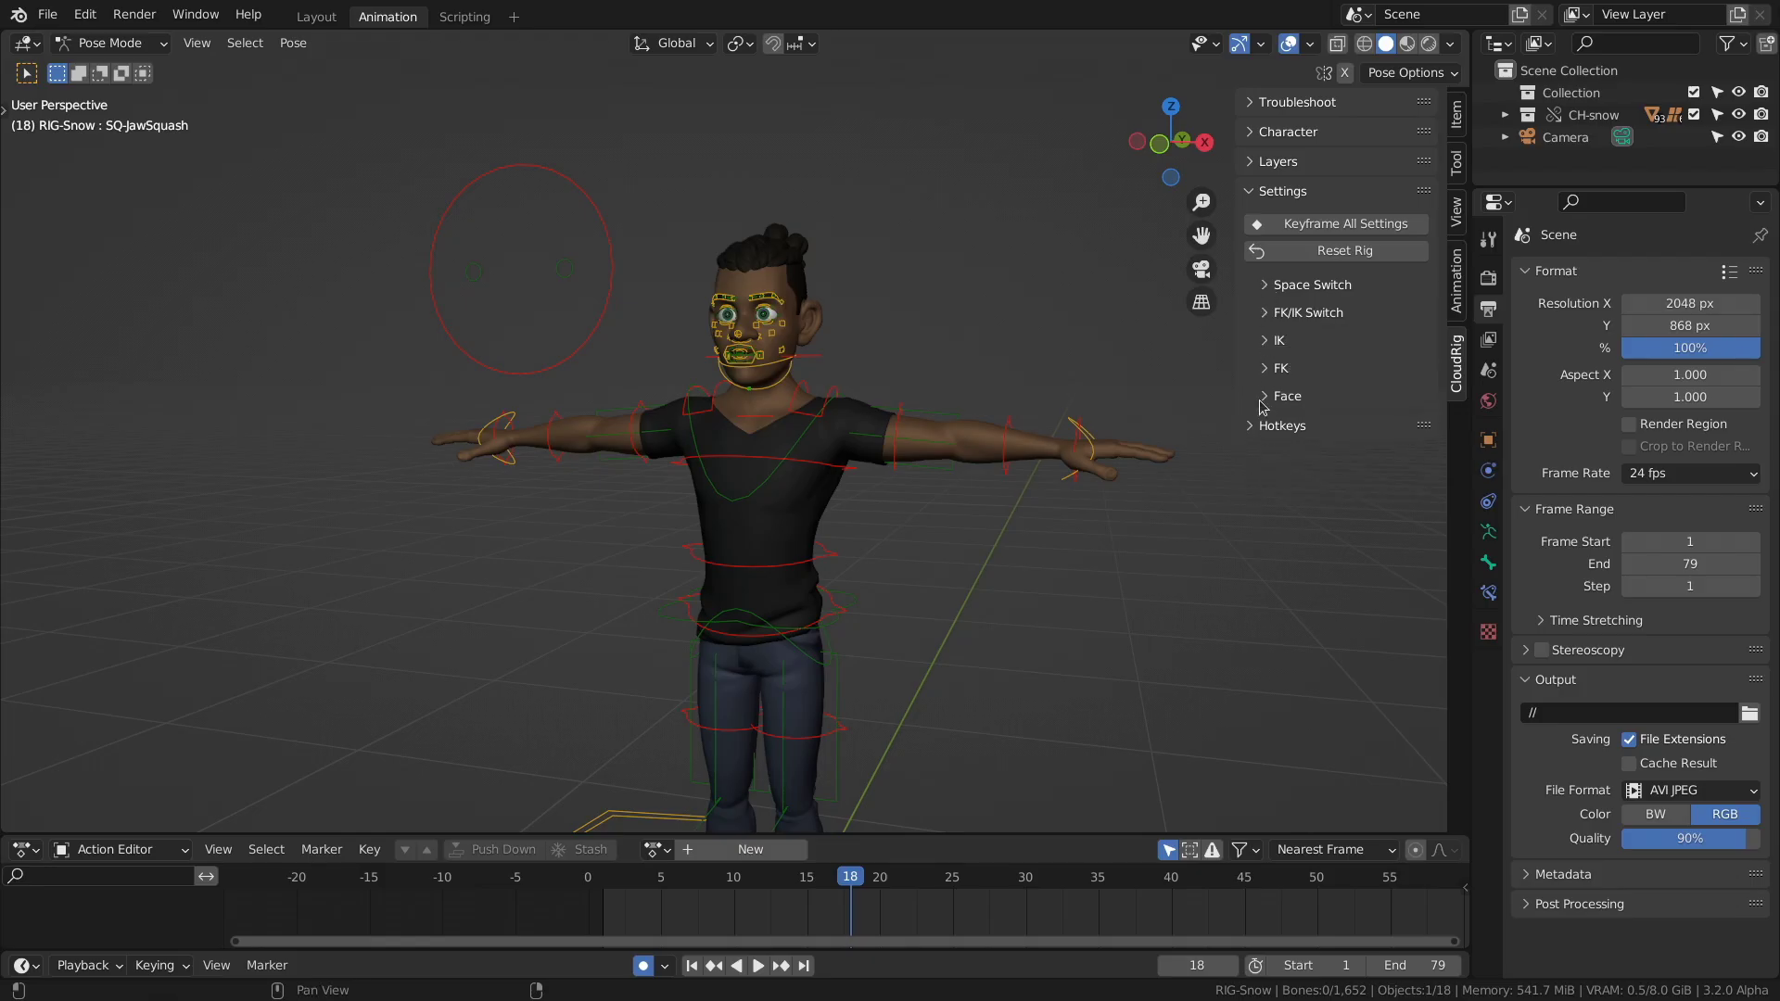
pyautogui.click(1264, 364)
pyautogui.click(1265, 345)
pyautogui.moveTo(1268, 335); pyautogui.dragTo(1314, 425)
pyautogui.click(1265, 397)
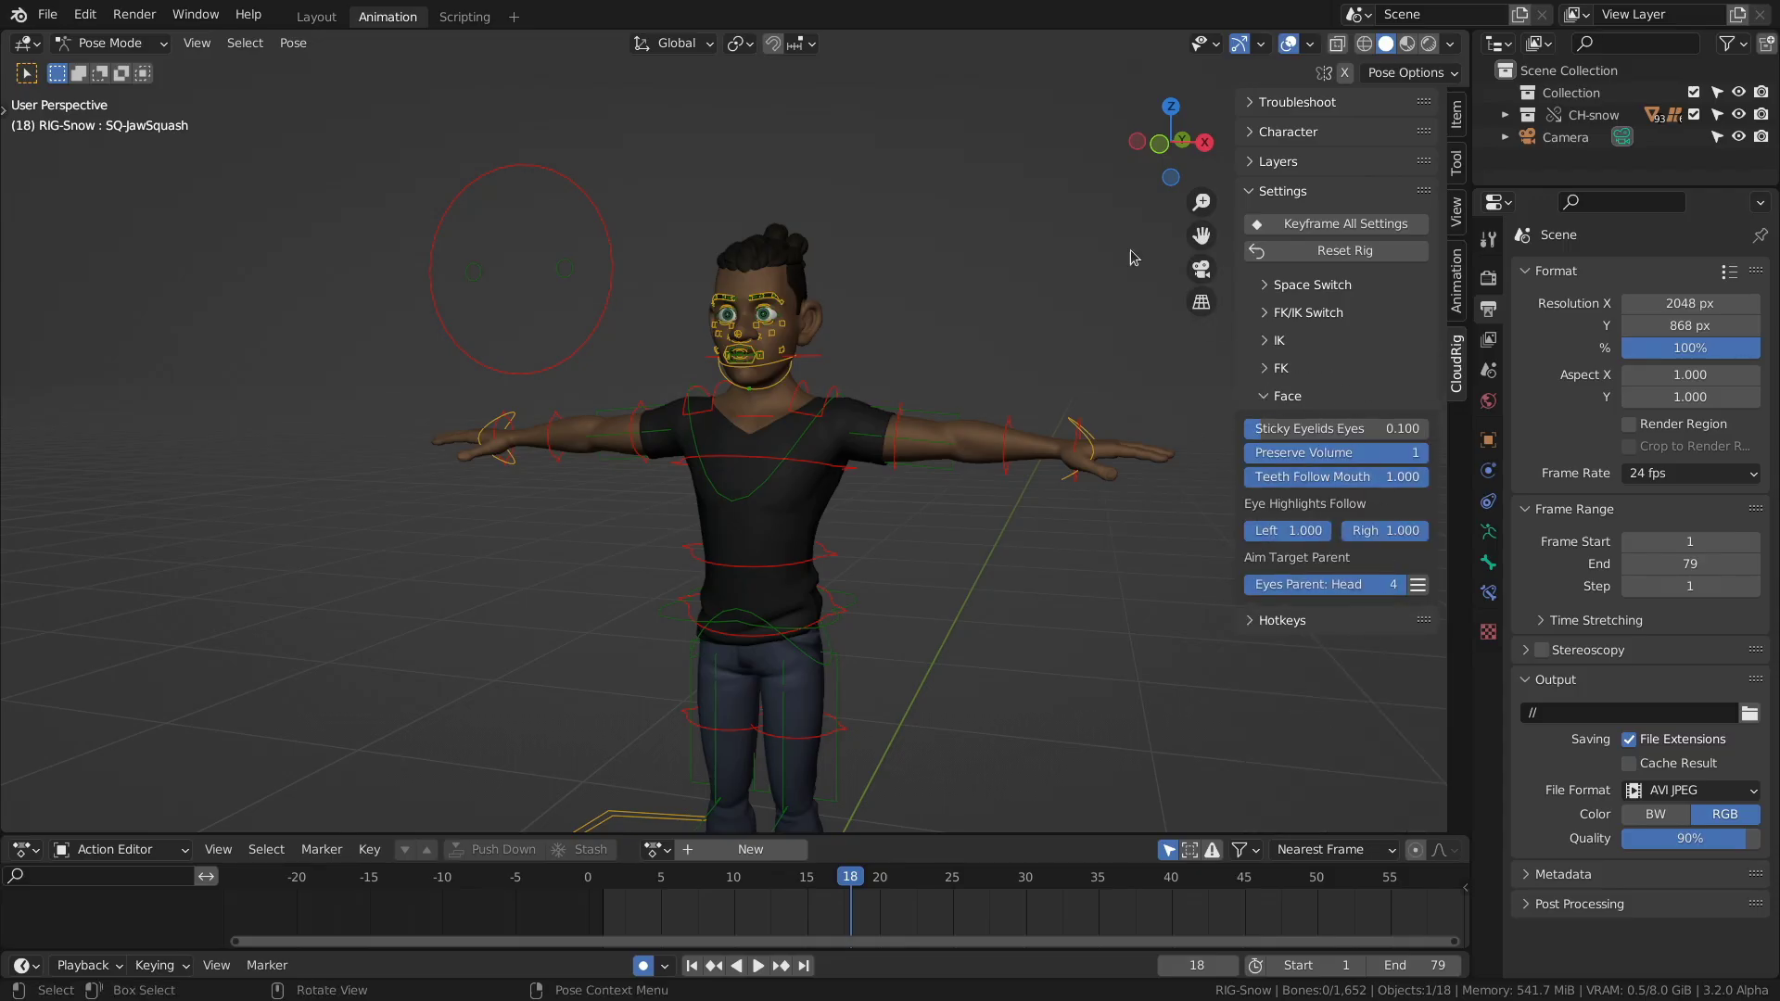
# - Try moving the torso master control MSTR-Spine_Torso at the hips
pyautogui.press('KP_Decimal')
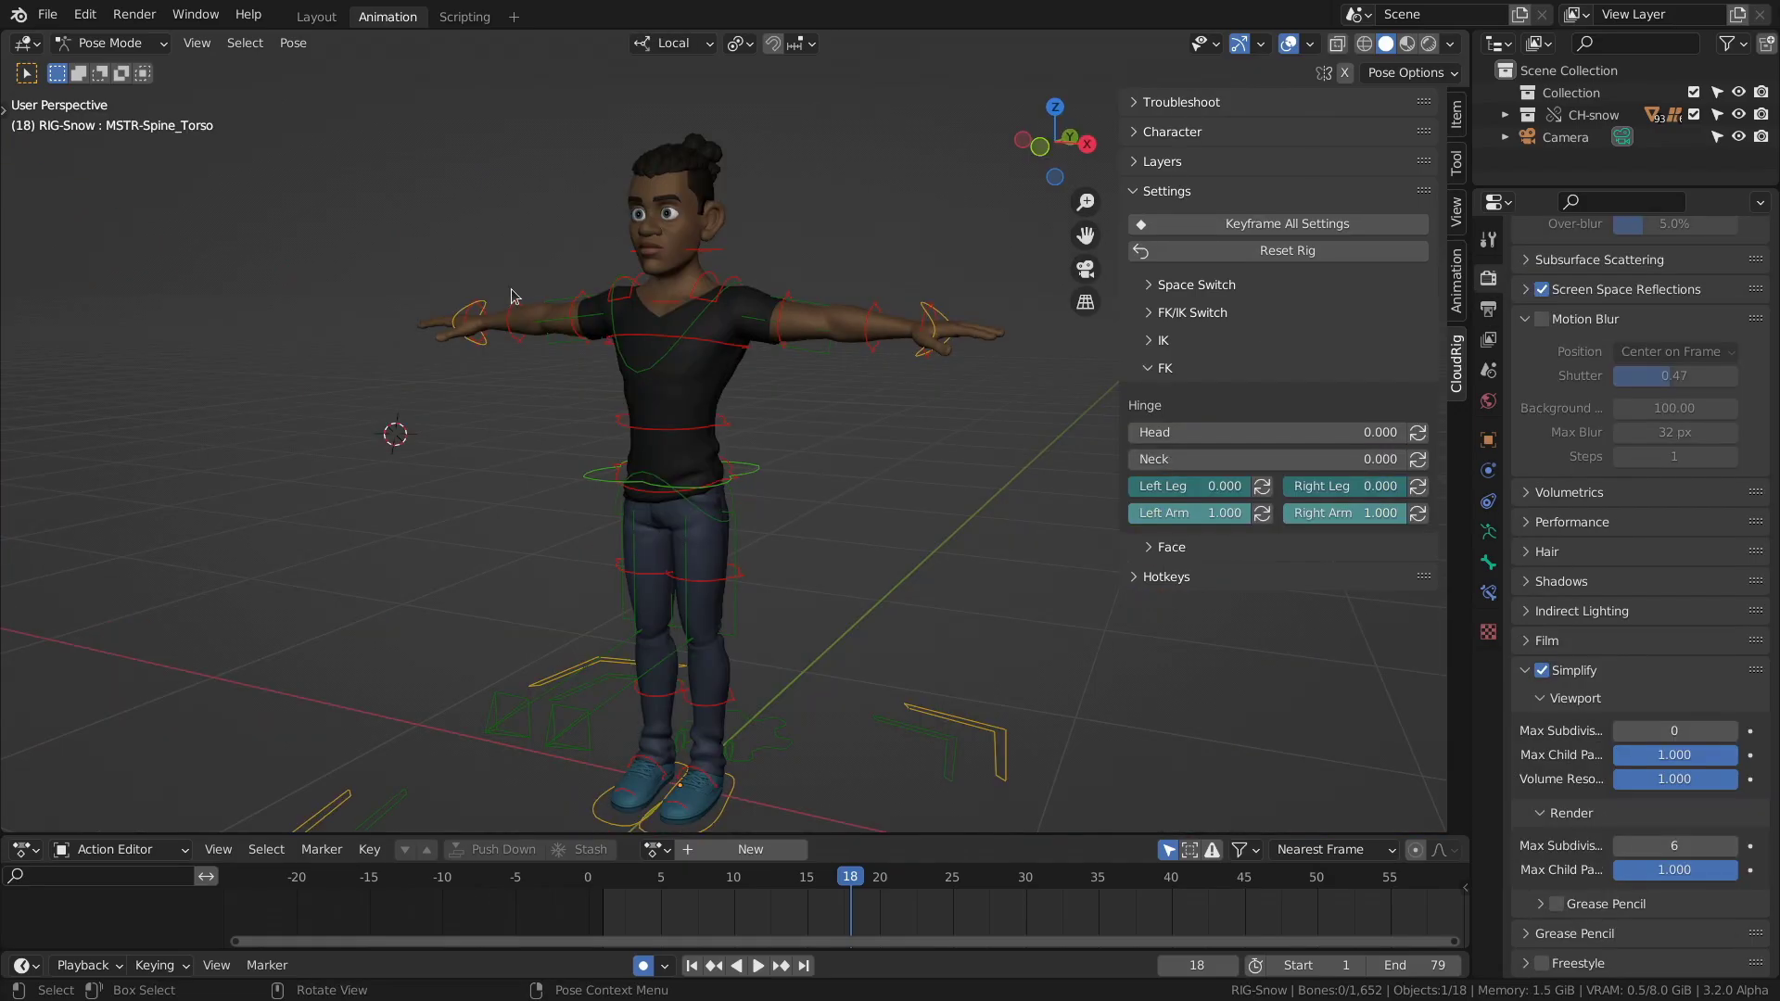
pyautogui.click(759, 475)
pyautogui.scroll(2, 668, 468)
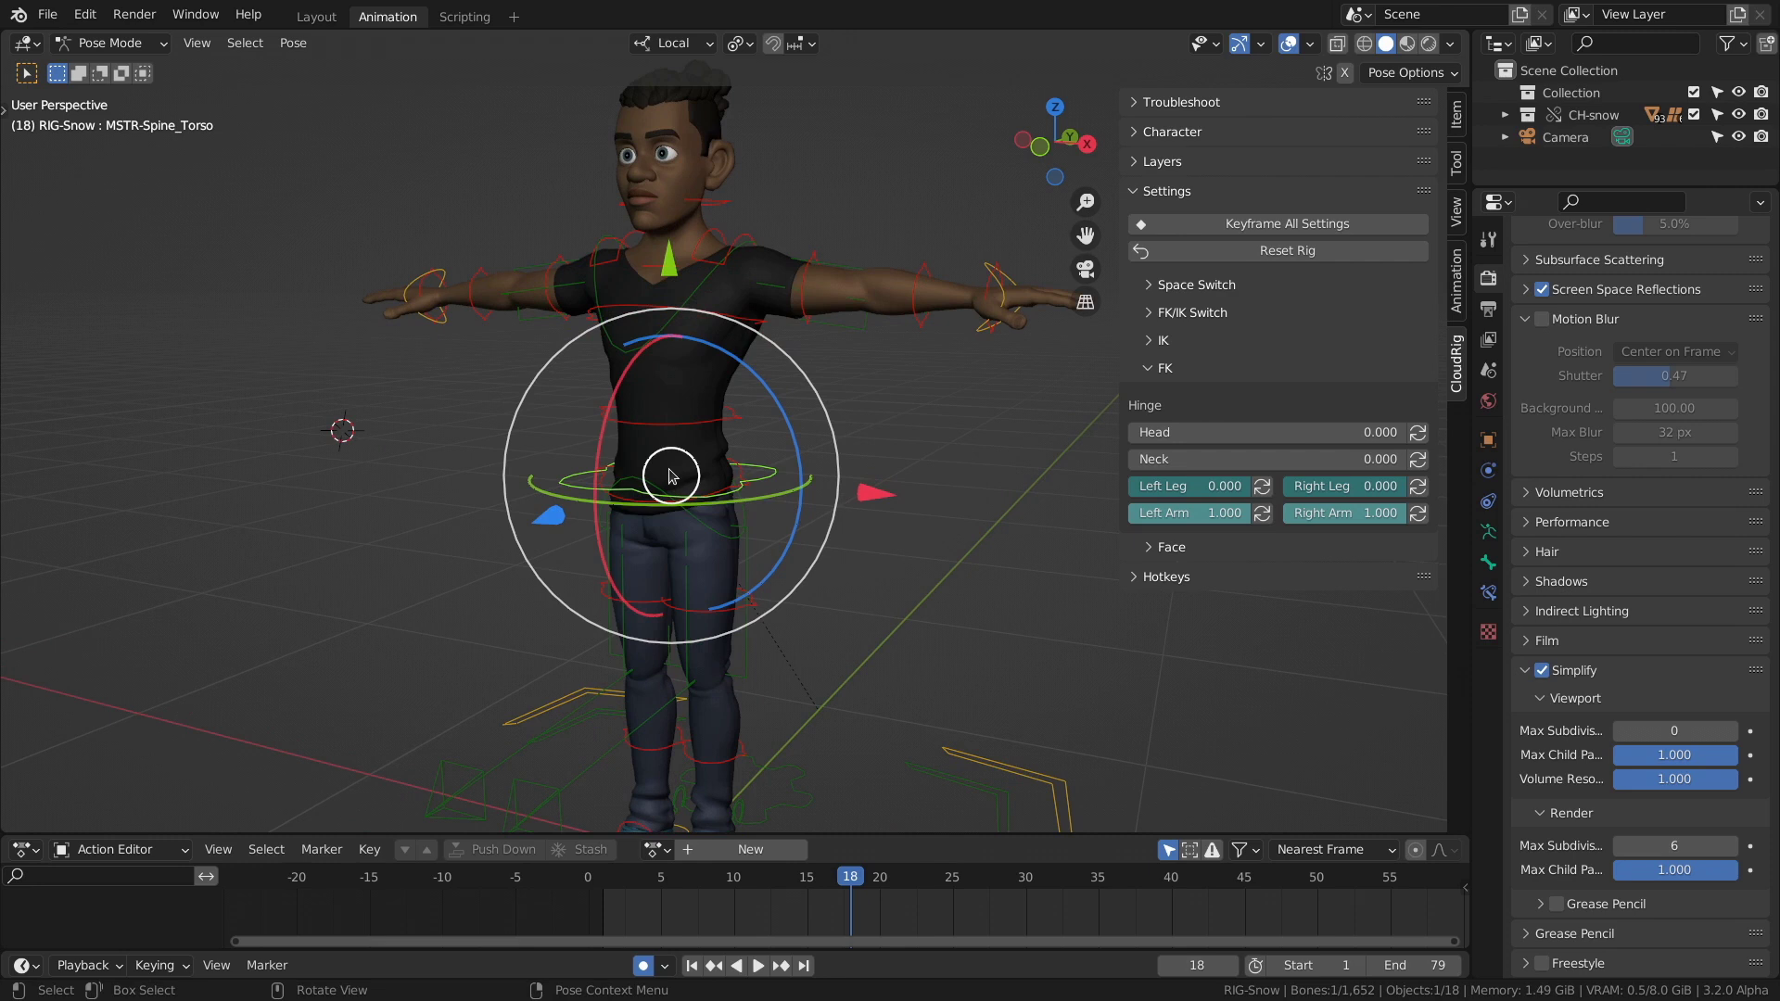
pyautogui.press('g')
pyautogui.press('Escape')
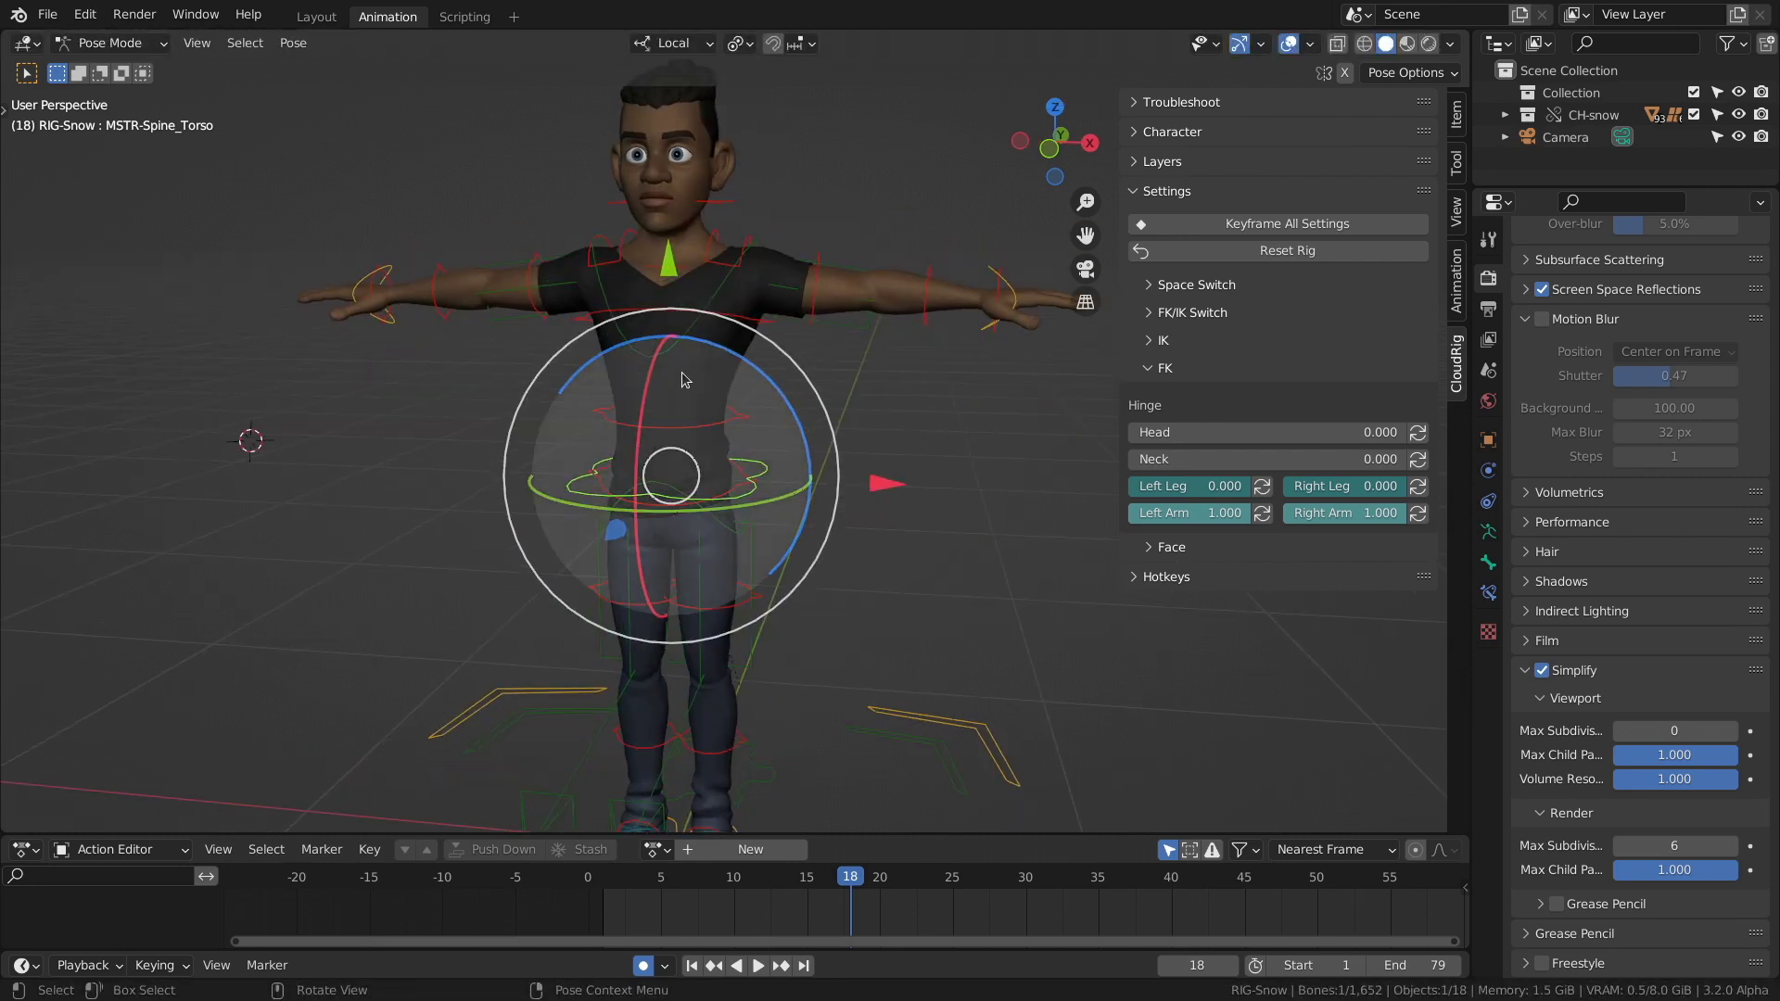
pyautogui.scroll(2, 707, 306)
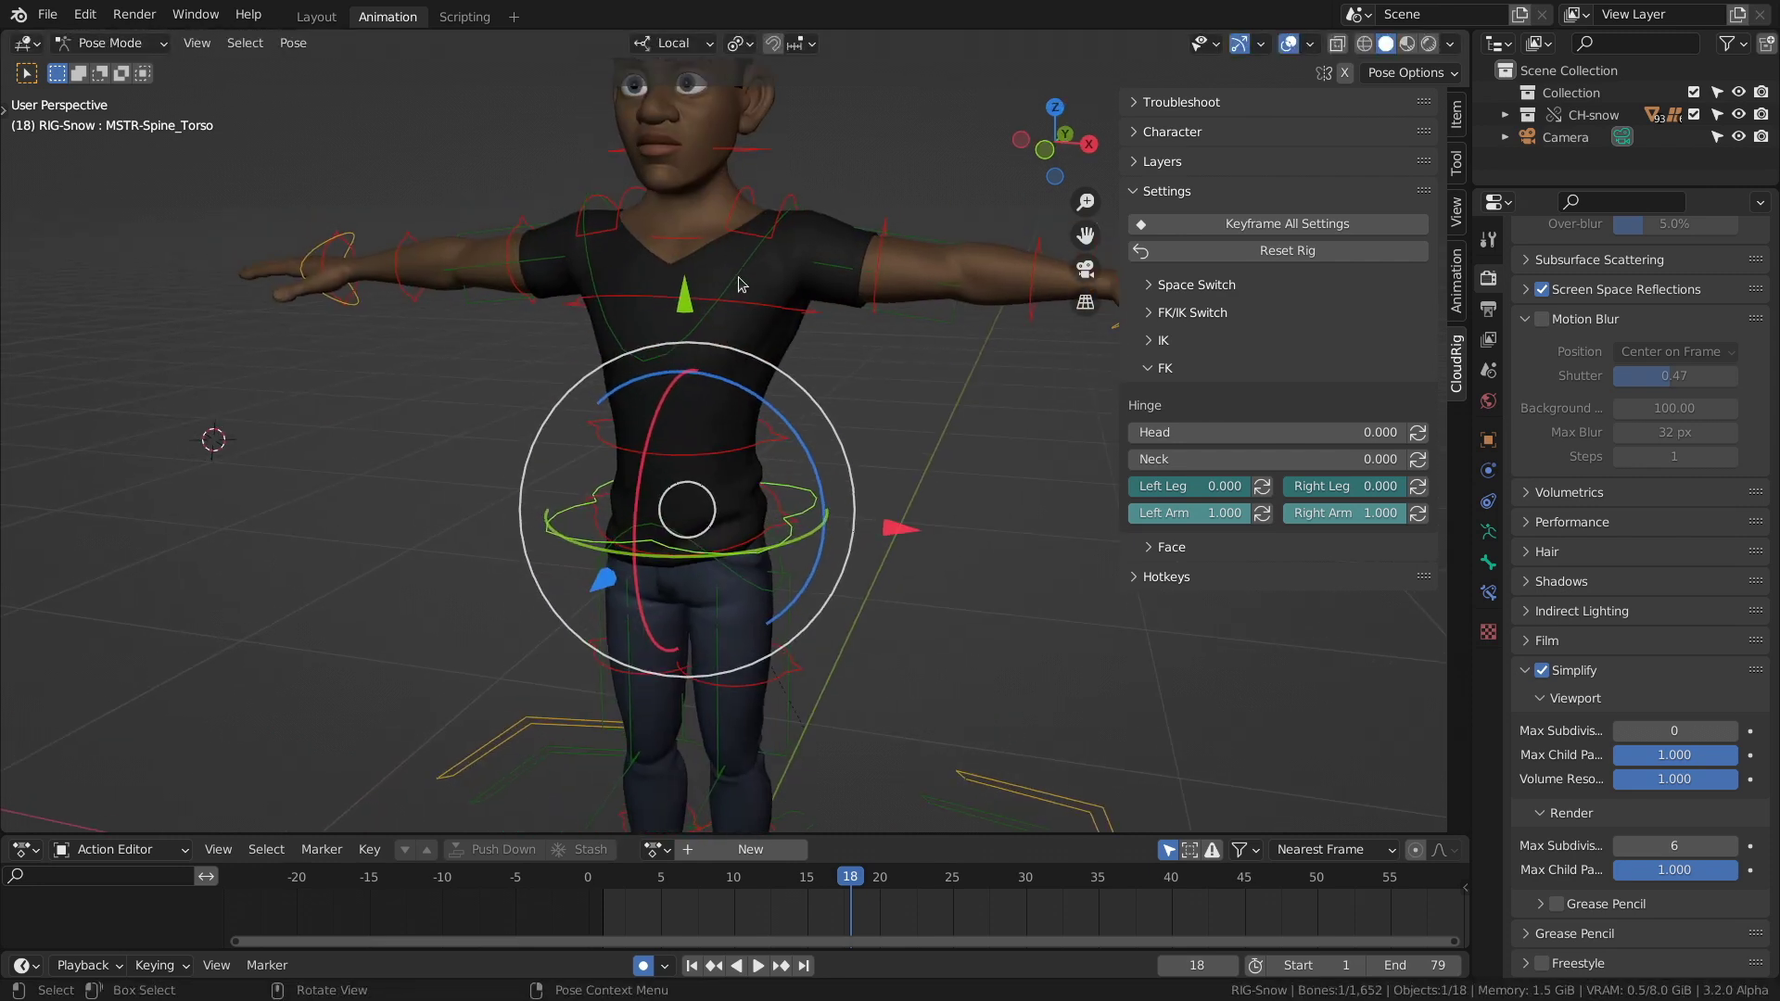
# - Try rotating the chest master control MSTR-Spine_Chest freely and moving it, and undo the change
pyautogui.moveTo(703, 398); pyautogui.dragTo(715, 384, button='middle')
pyautogui.click(704, 334)
pyautogui.press('r')
pyautogui.press('r')
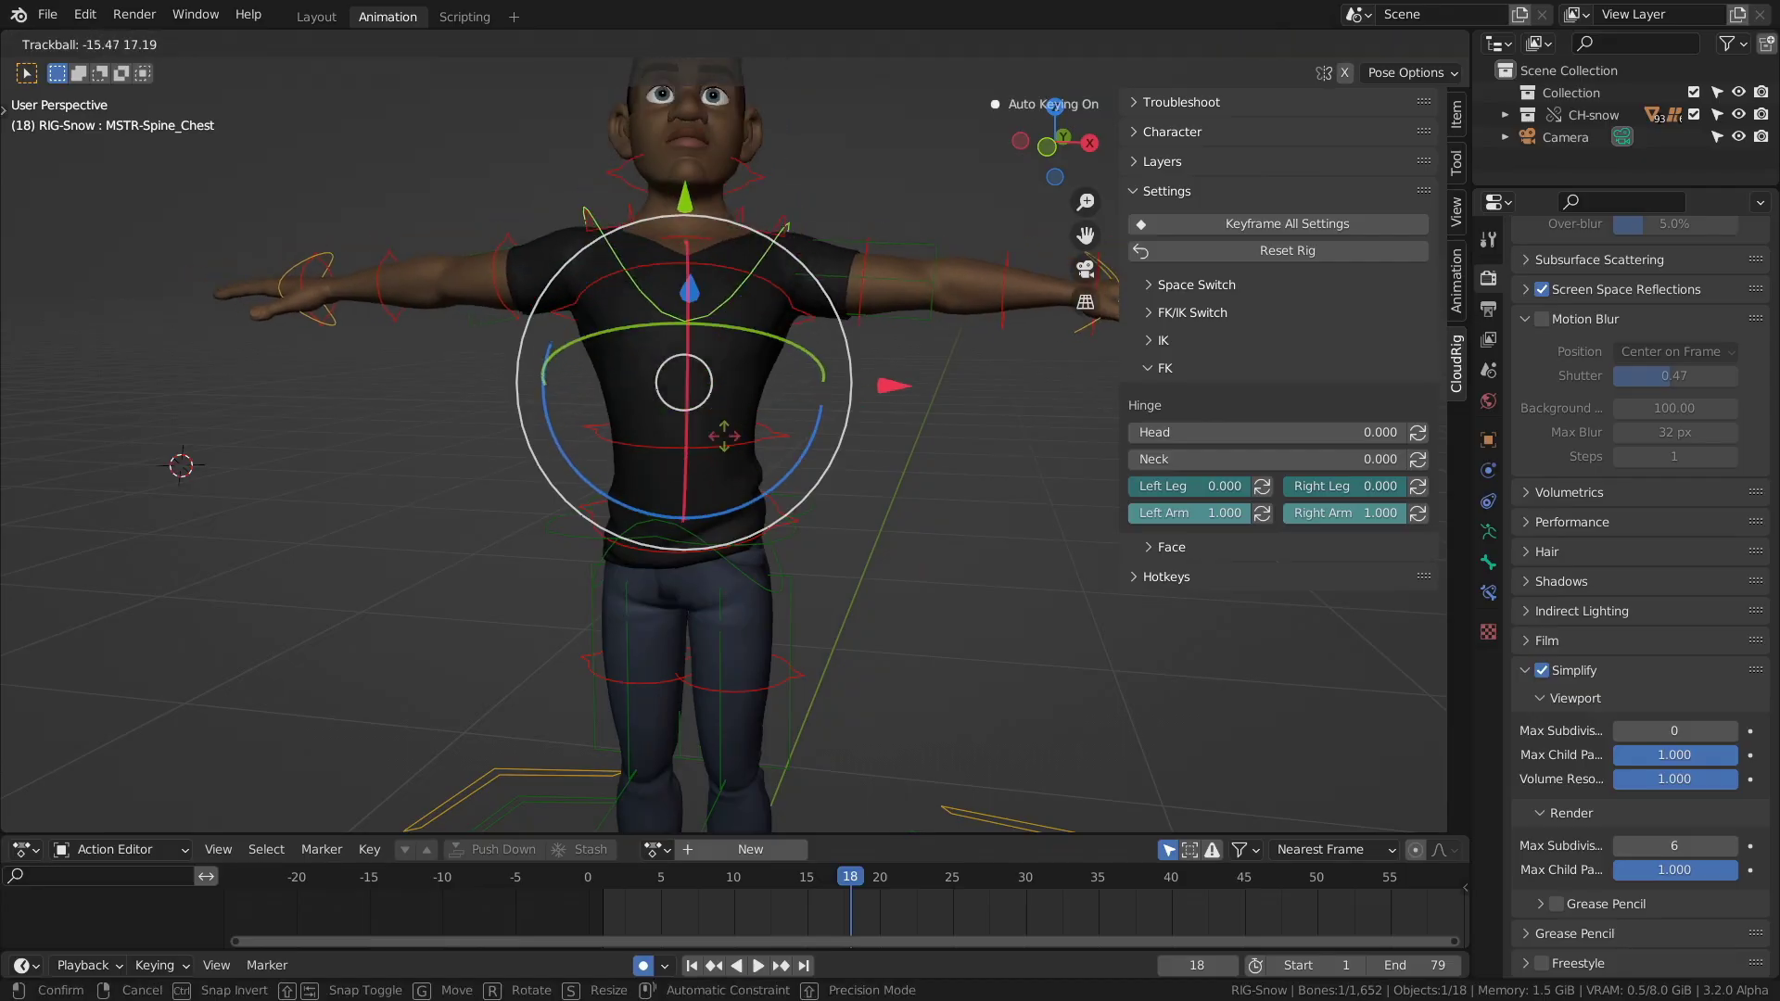
pyautogui.click(678, 407)
pyautogui.moveTo(678, 408); pyautogui.dragTo(702, 357)
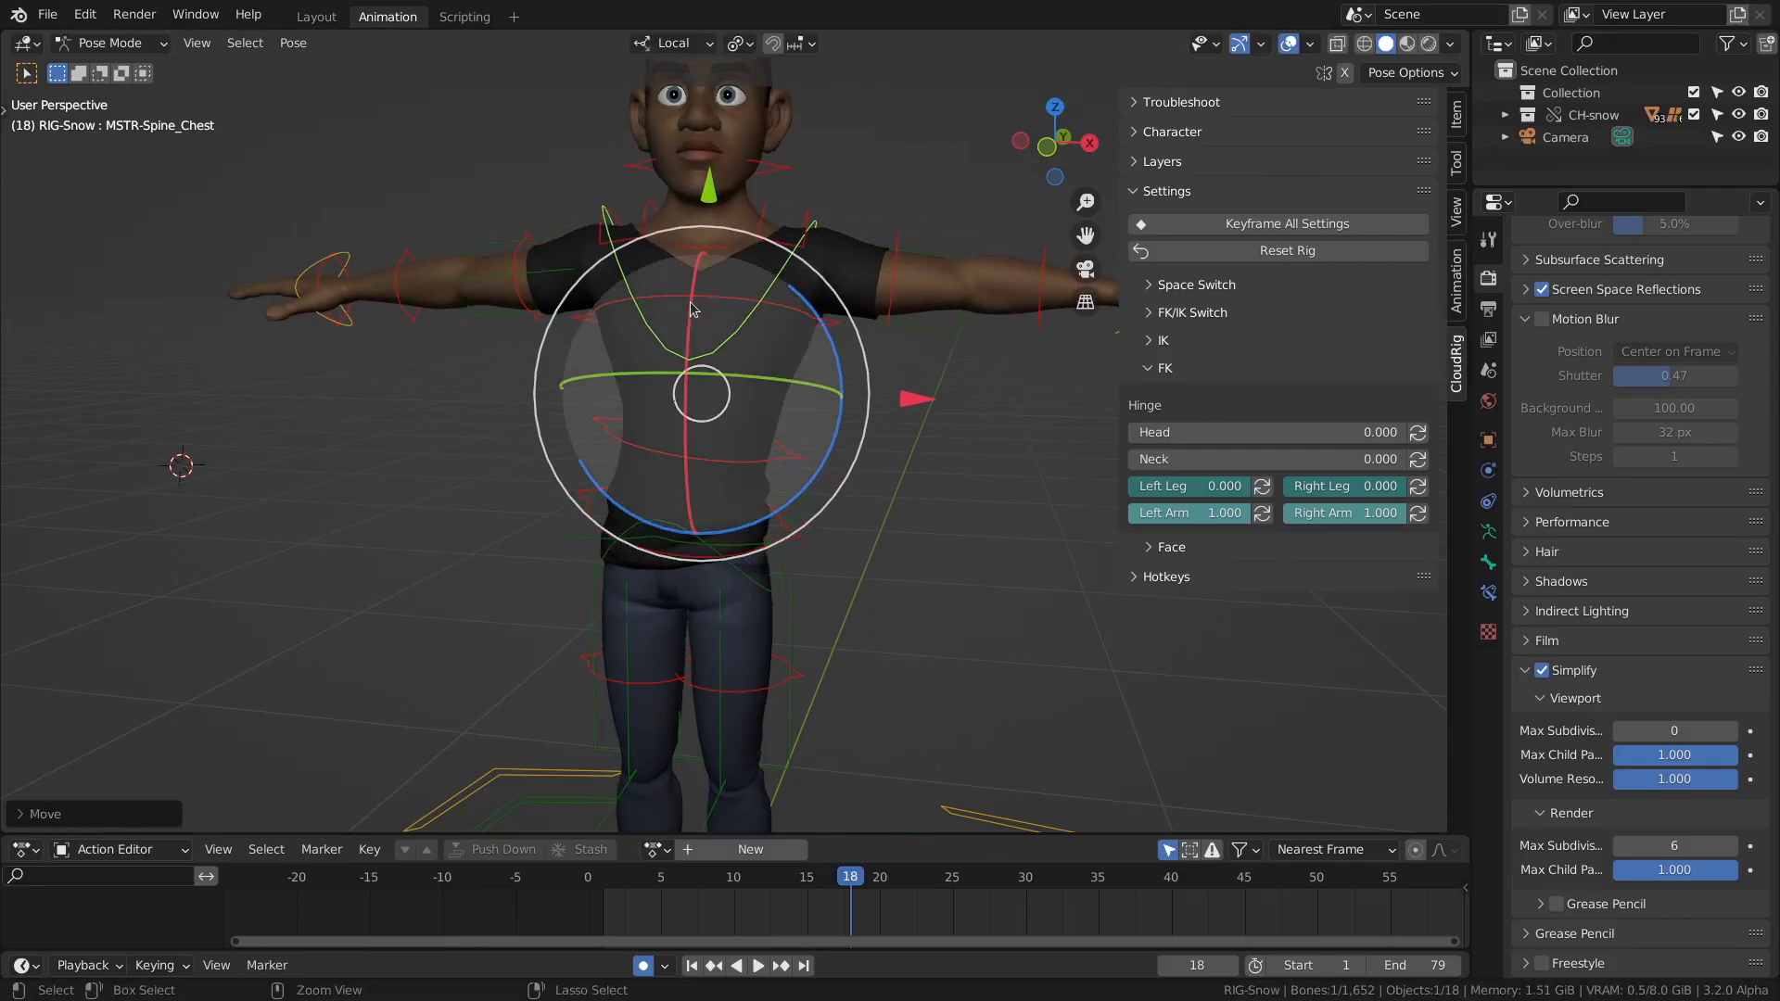
pyautogui.hotkey('ctrl', 'z')
# - Select the FK rib cage control at the waist and clear the selection again
pyautogui.click(733, 460)
pyautogui.scroll(-2, 789, 334)
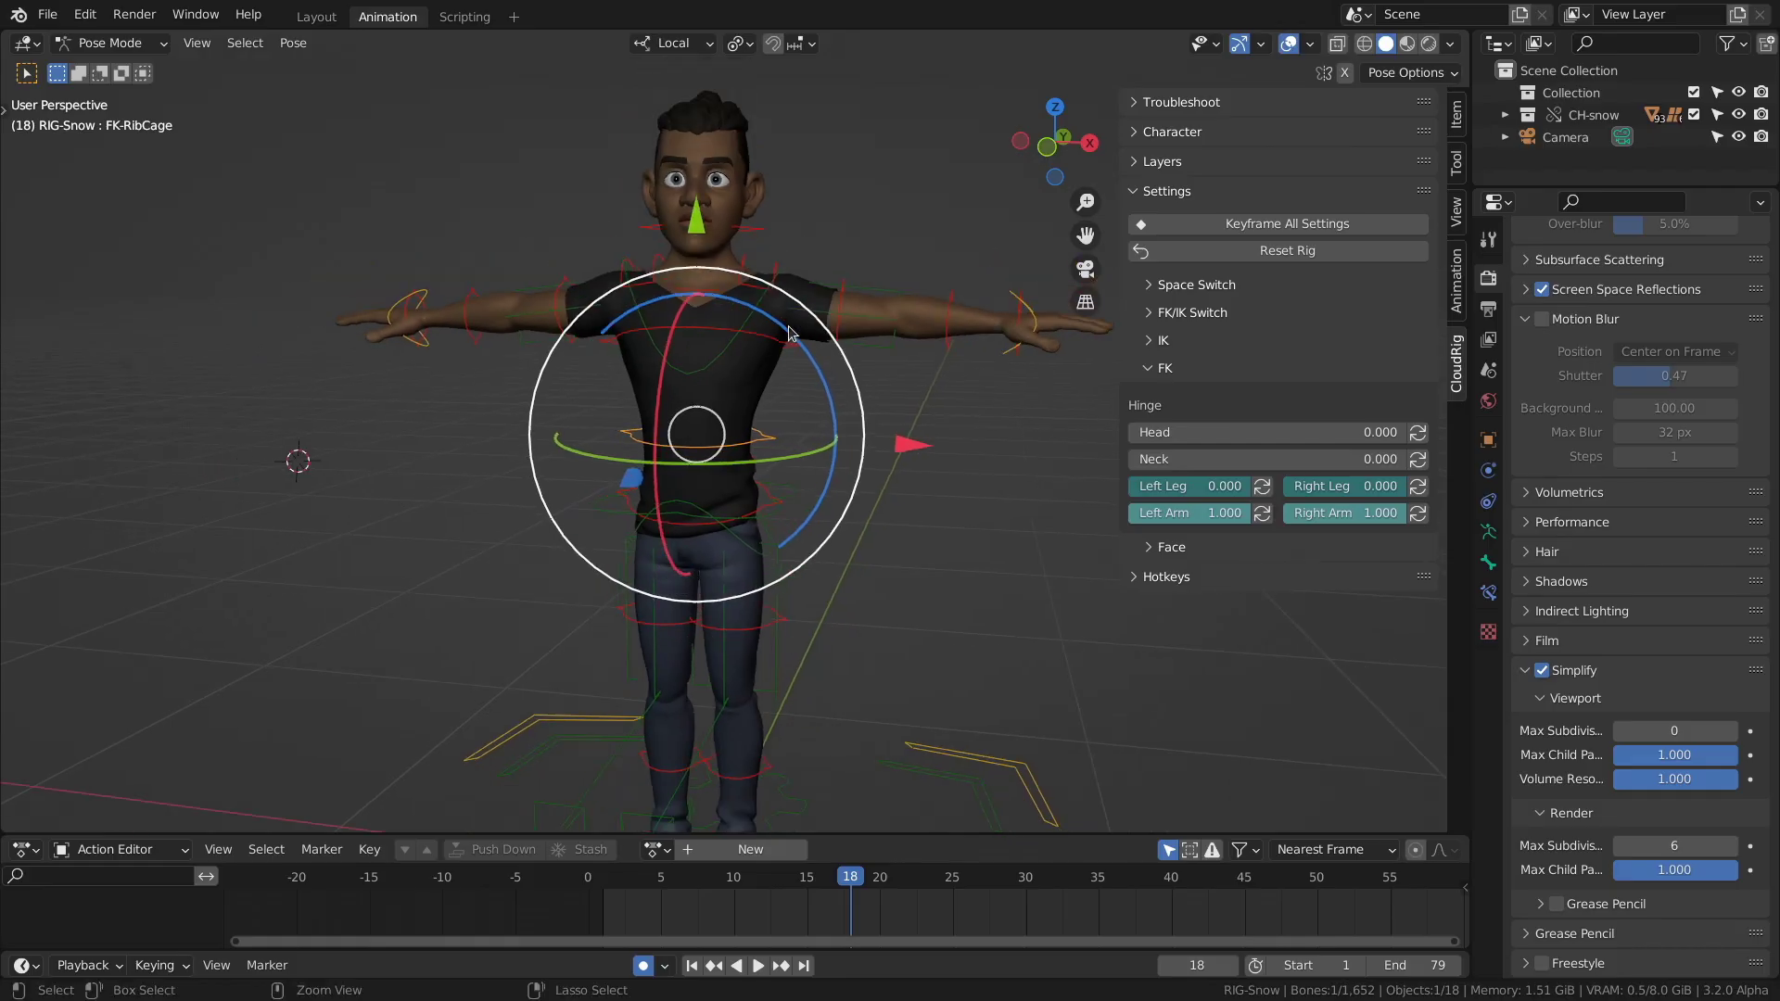
pyautogui.click(491, 477)
# - Rotate the left upper arm's FK control down by about 38° around its local axis
pyautogui.keyDown('shift'); pyautogui.moveTo(851, 397); pyautogui.dragTo(763, 450, button='middle'); pyautogui.keyUp('shift')
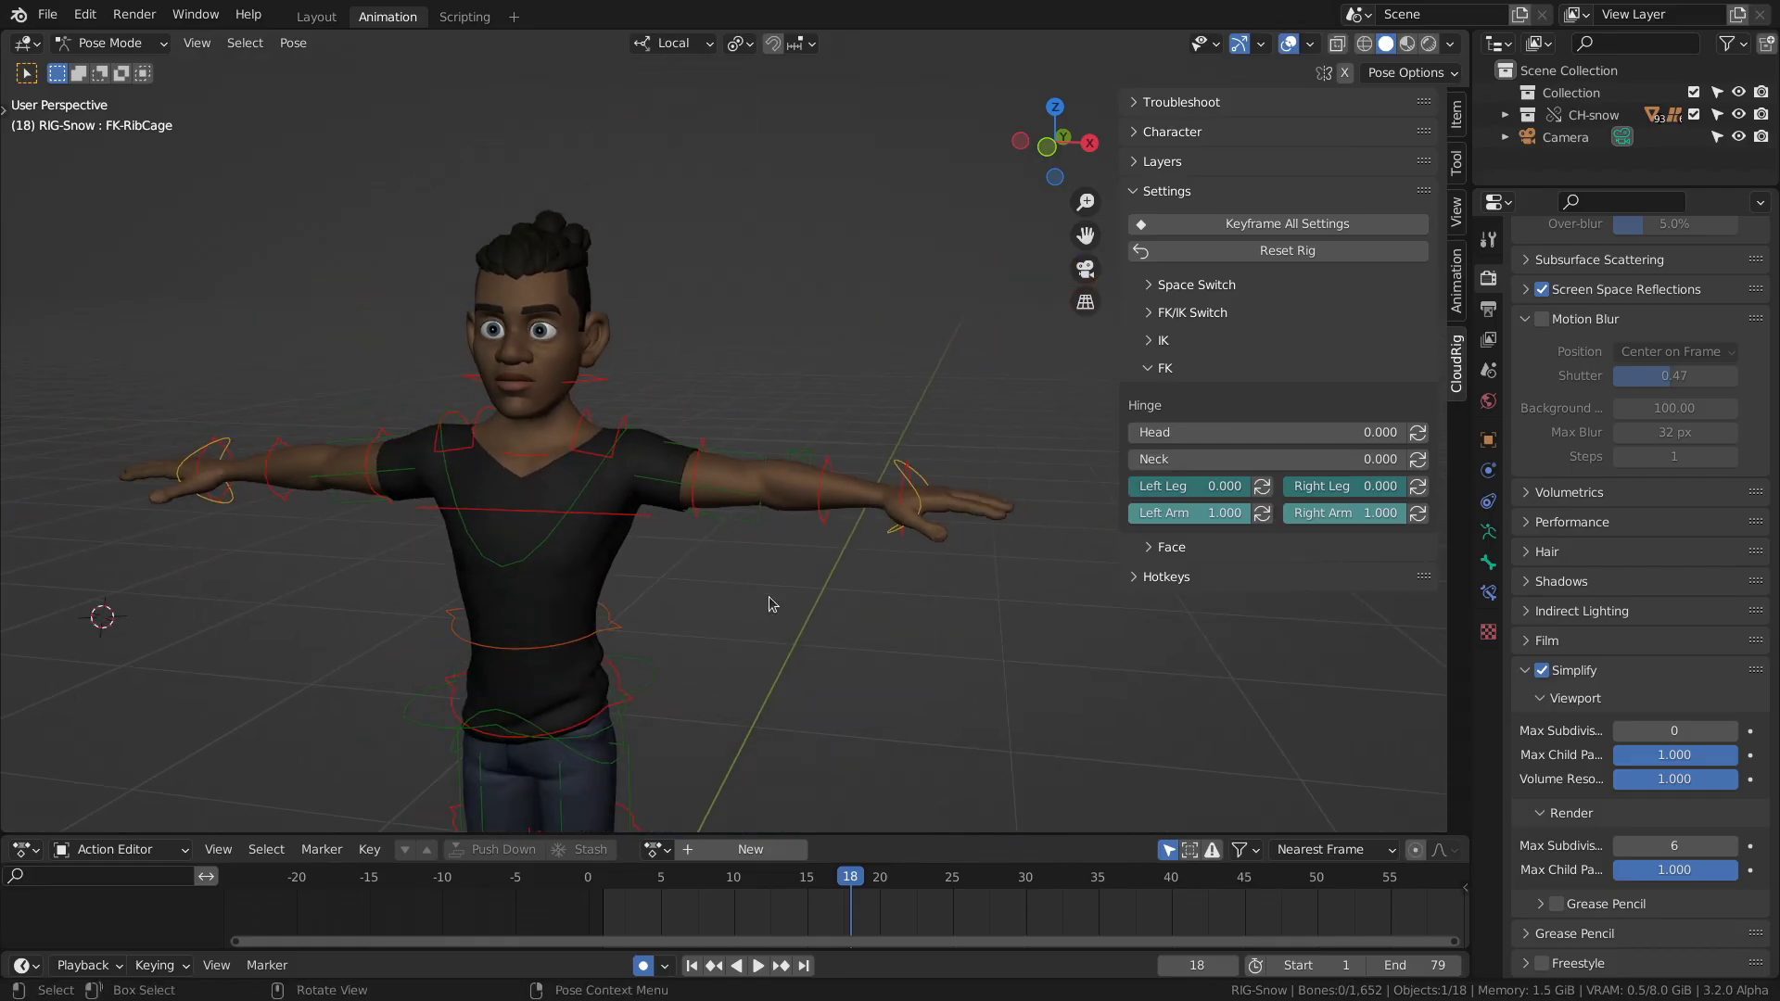
pyautogui.click(691, 484)
pyautogui.press('r')
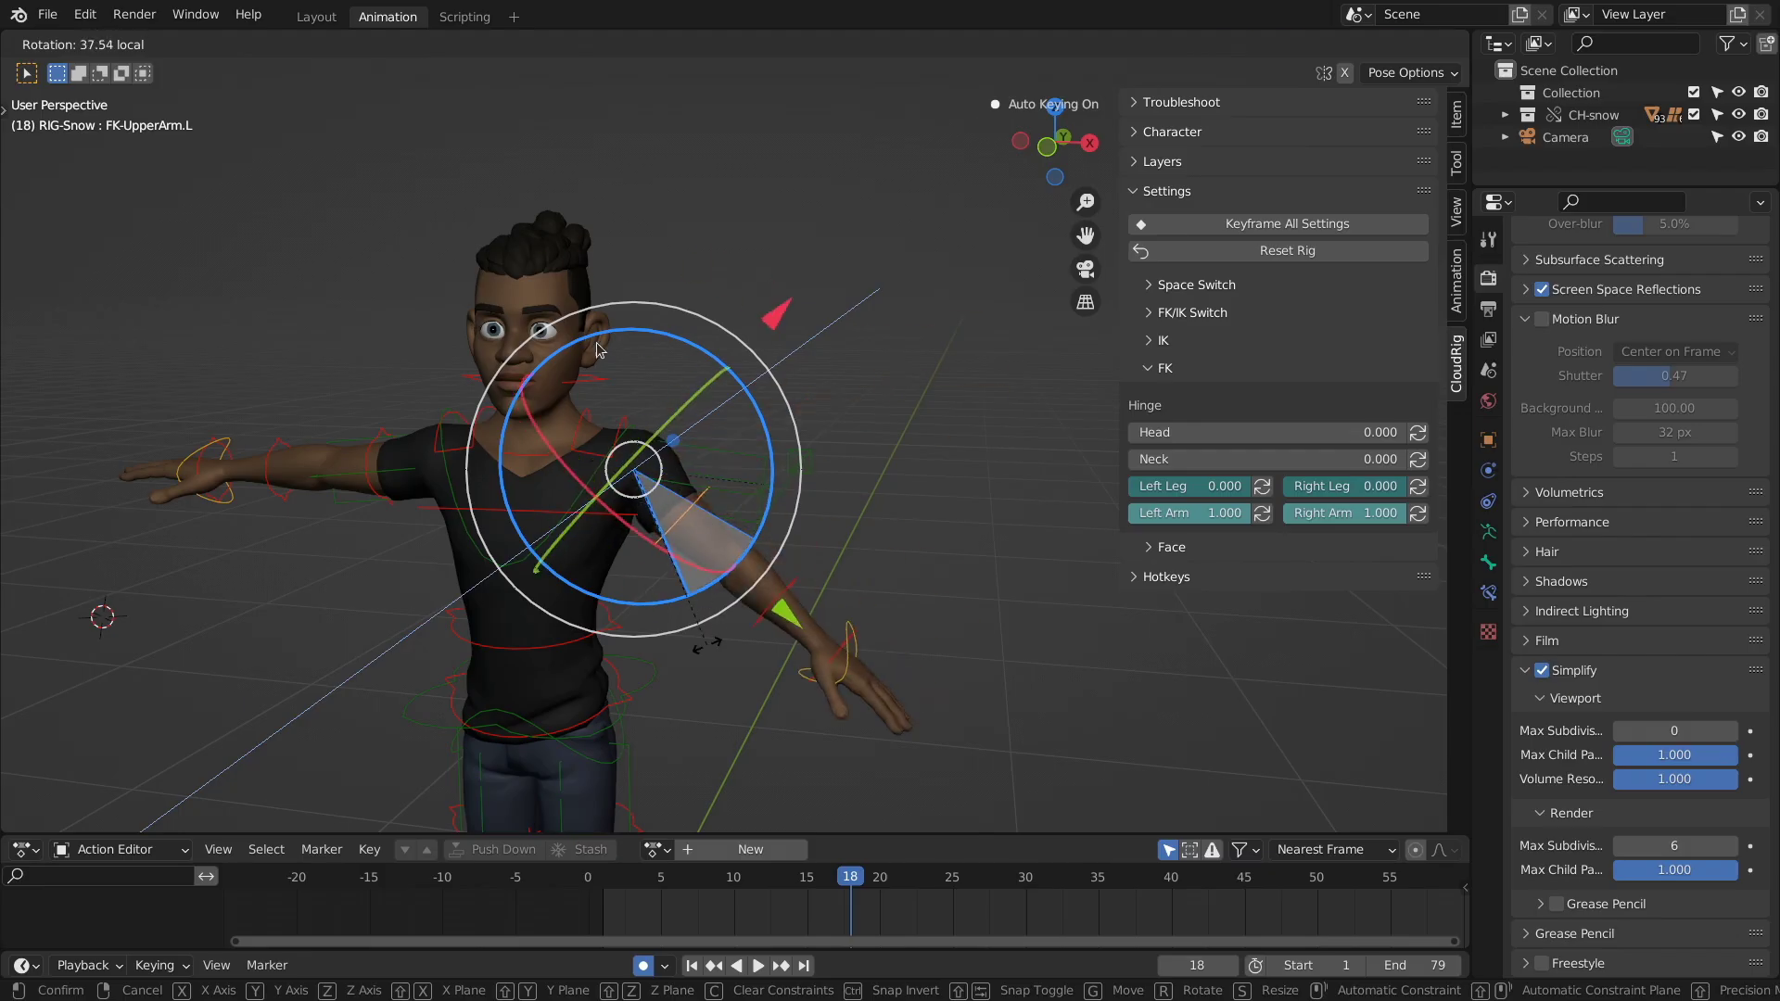
pyautogui.click(598, 350)
pyautogui.scroll(2, 637, 373)
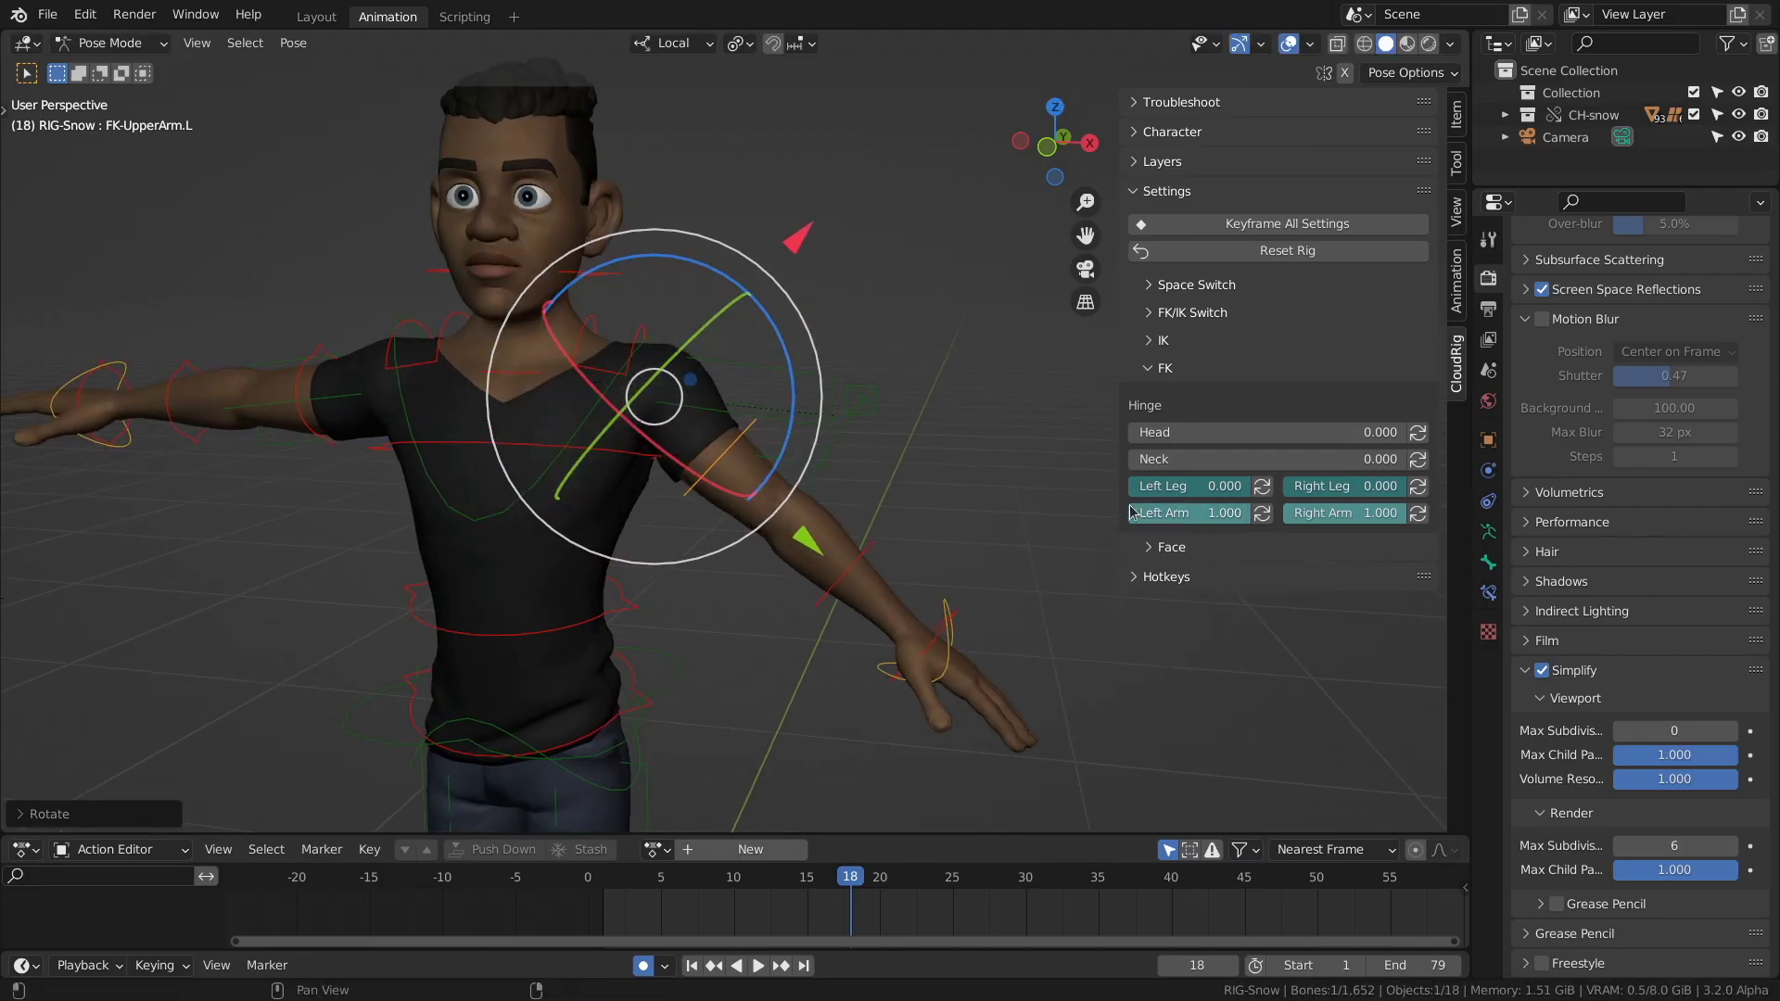
# - Try rotating the left shoulder's FK control upward and undo the rotation
pyautogui.click(595, 290)
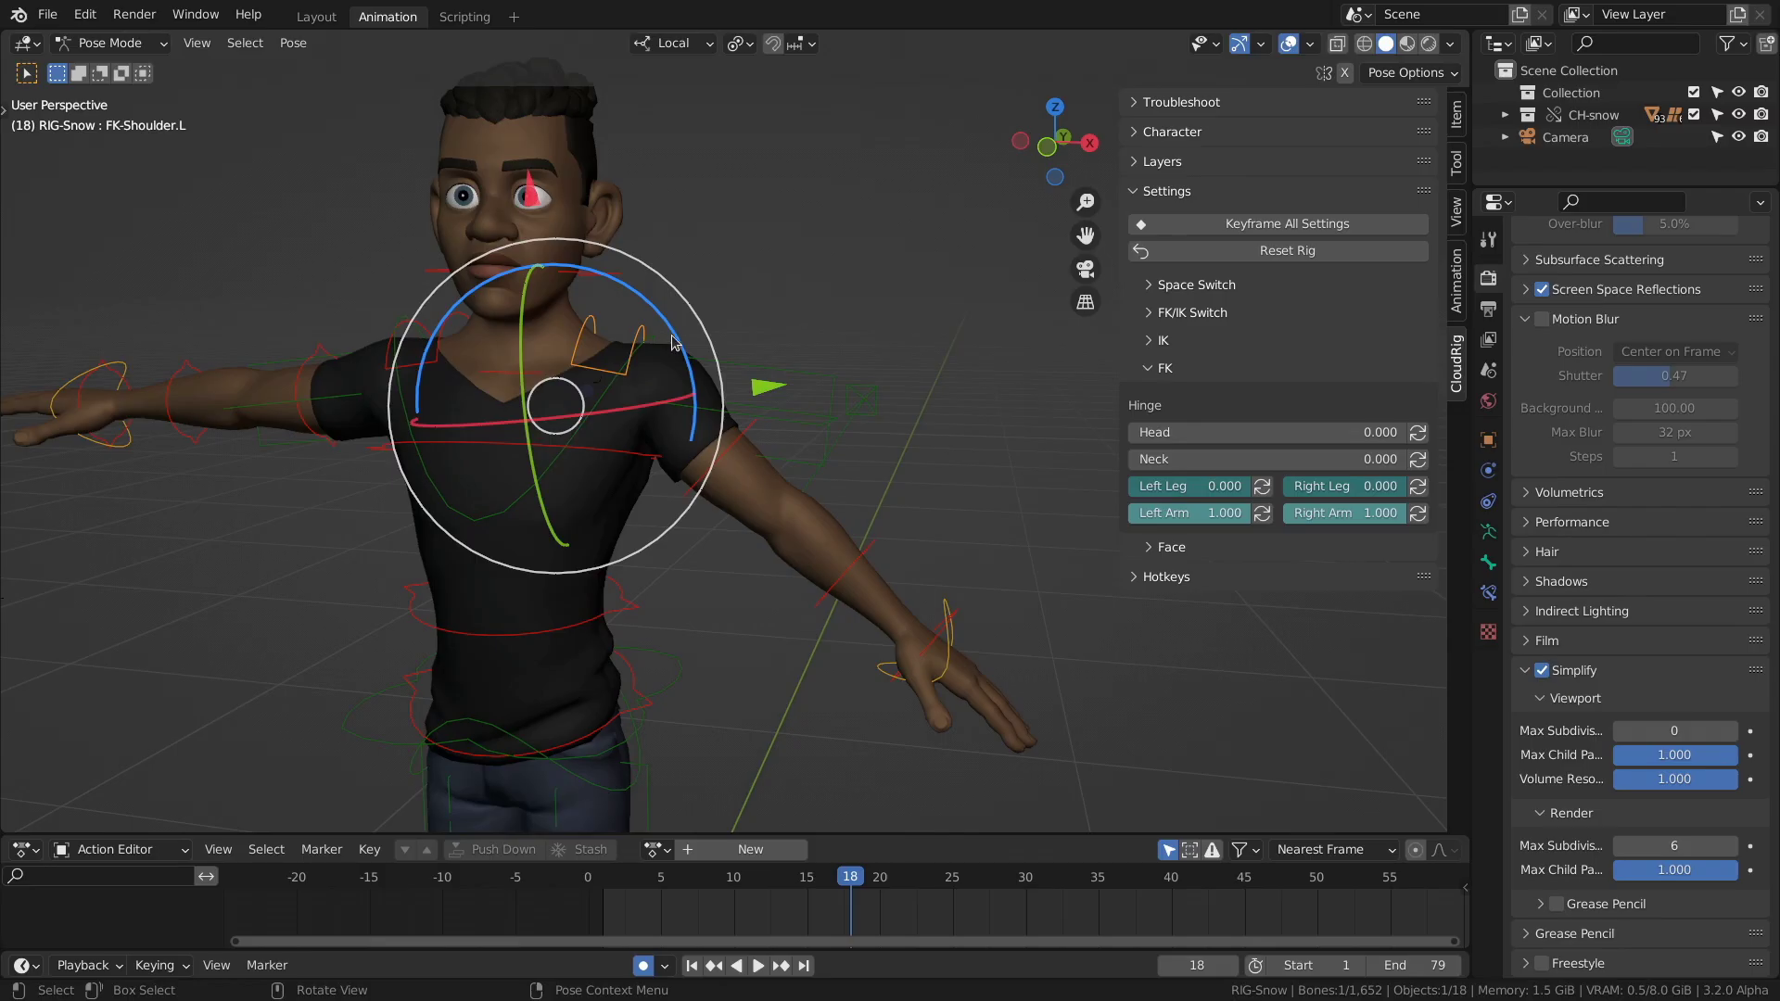
pyautogui.moveTo(673, 343); pyautogui.dragTo(646, 308)
pyautogui.hotkey('ctrl', 'z')
pyautogui.scroll(-2, 918, 320)
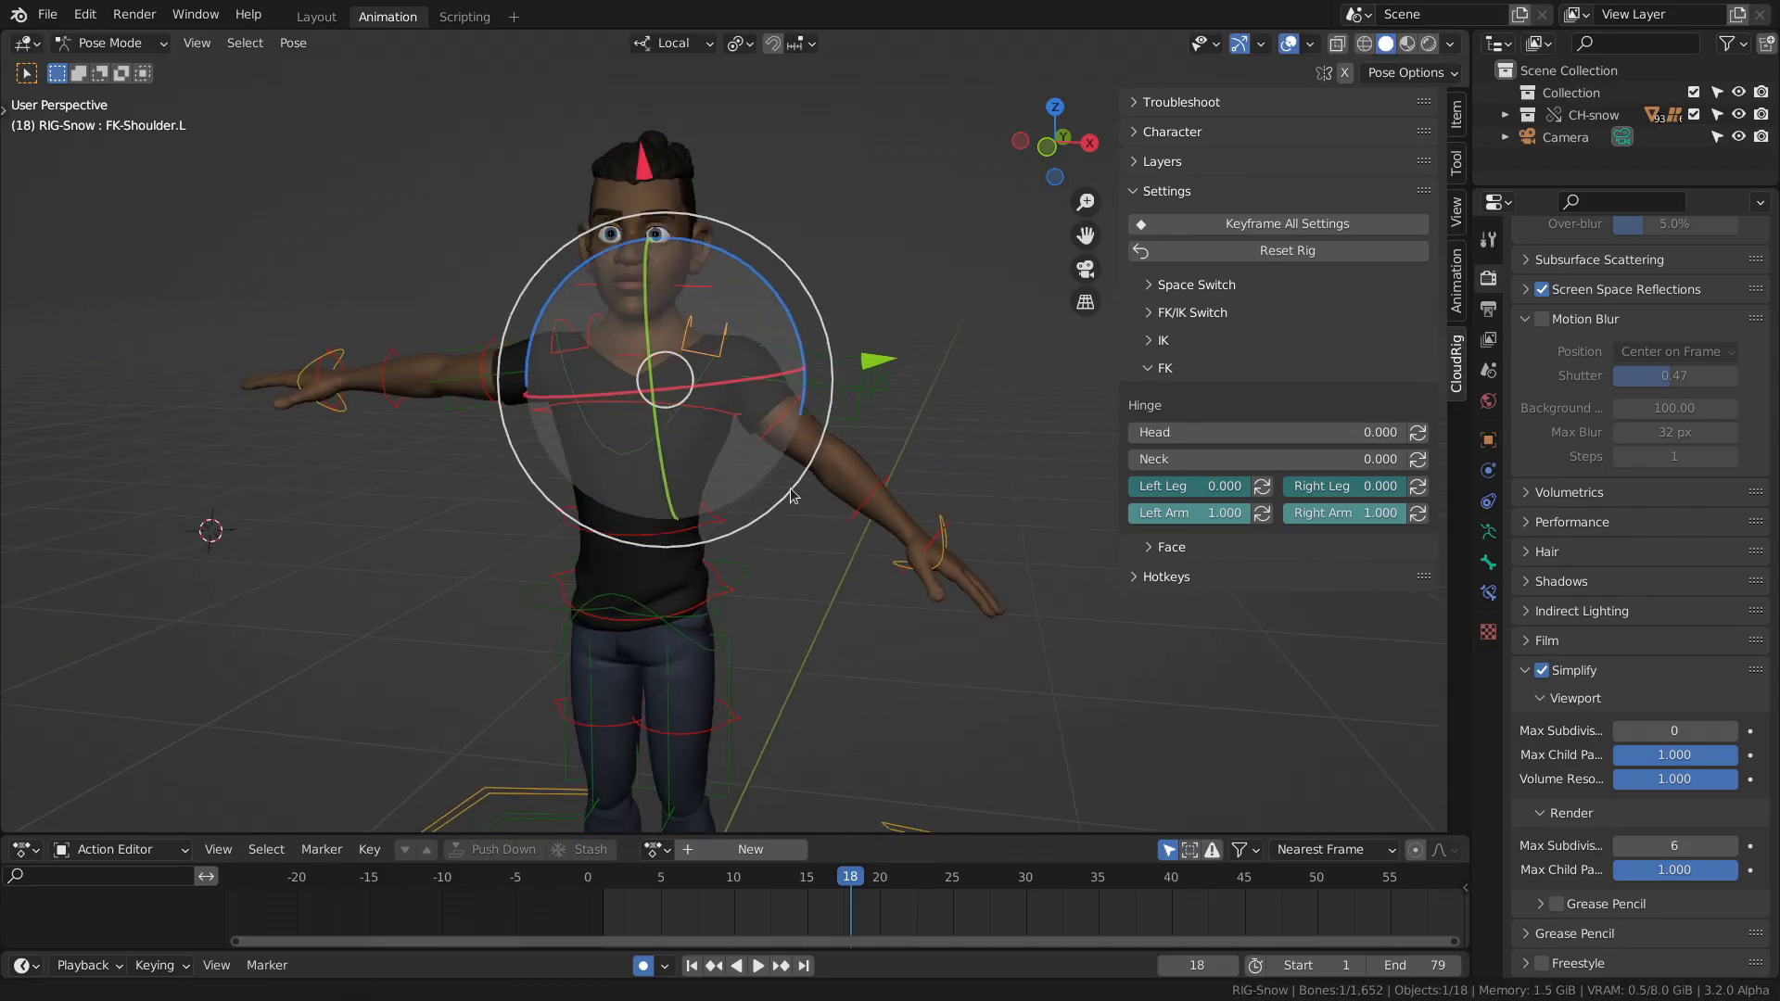
pyautogui.scroll(2, 794, 496)
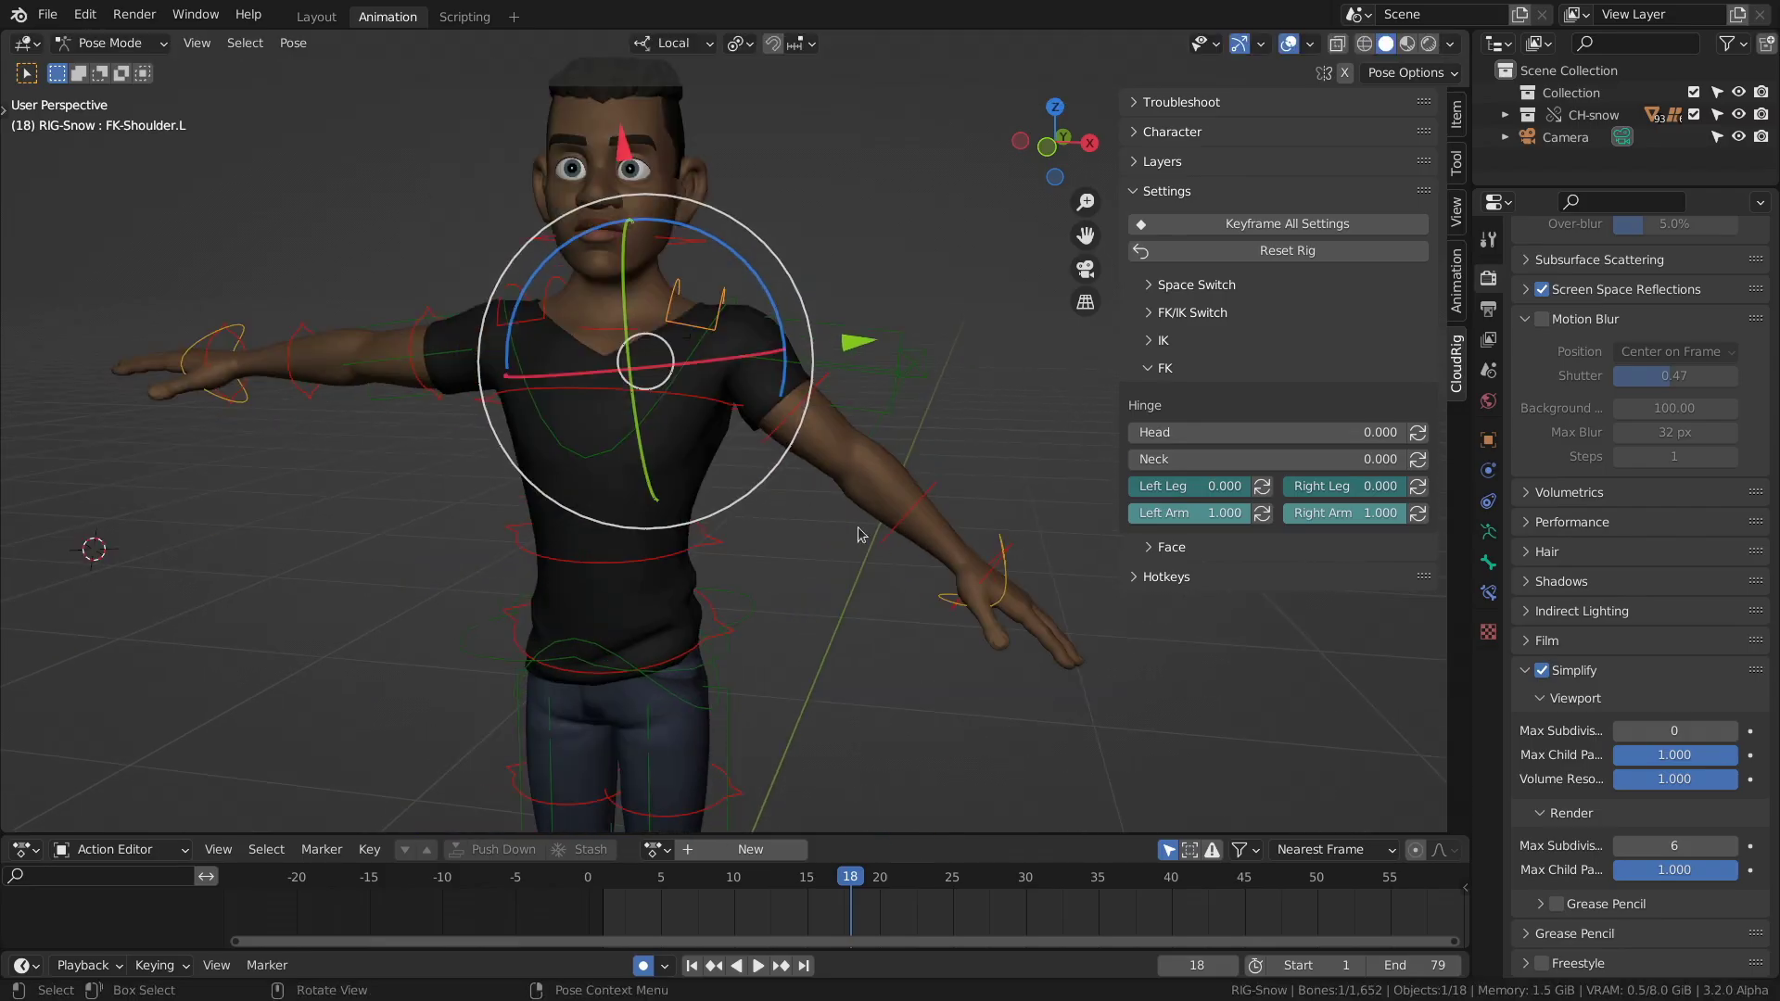
# - Set the left arm's FK/IK switch to 1.000
pyautogui.click(1154, 314)
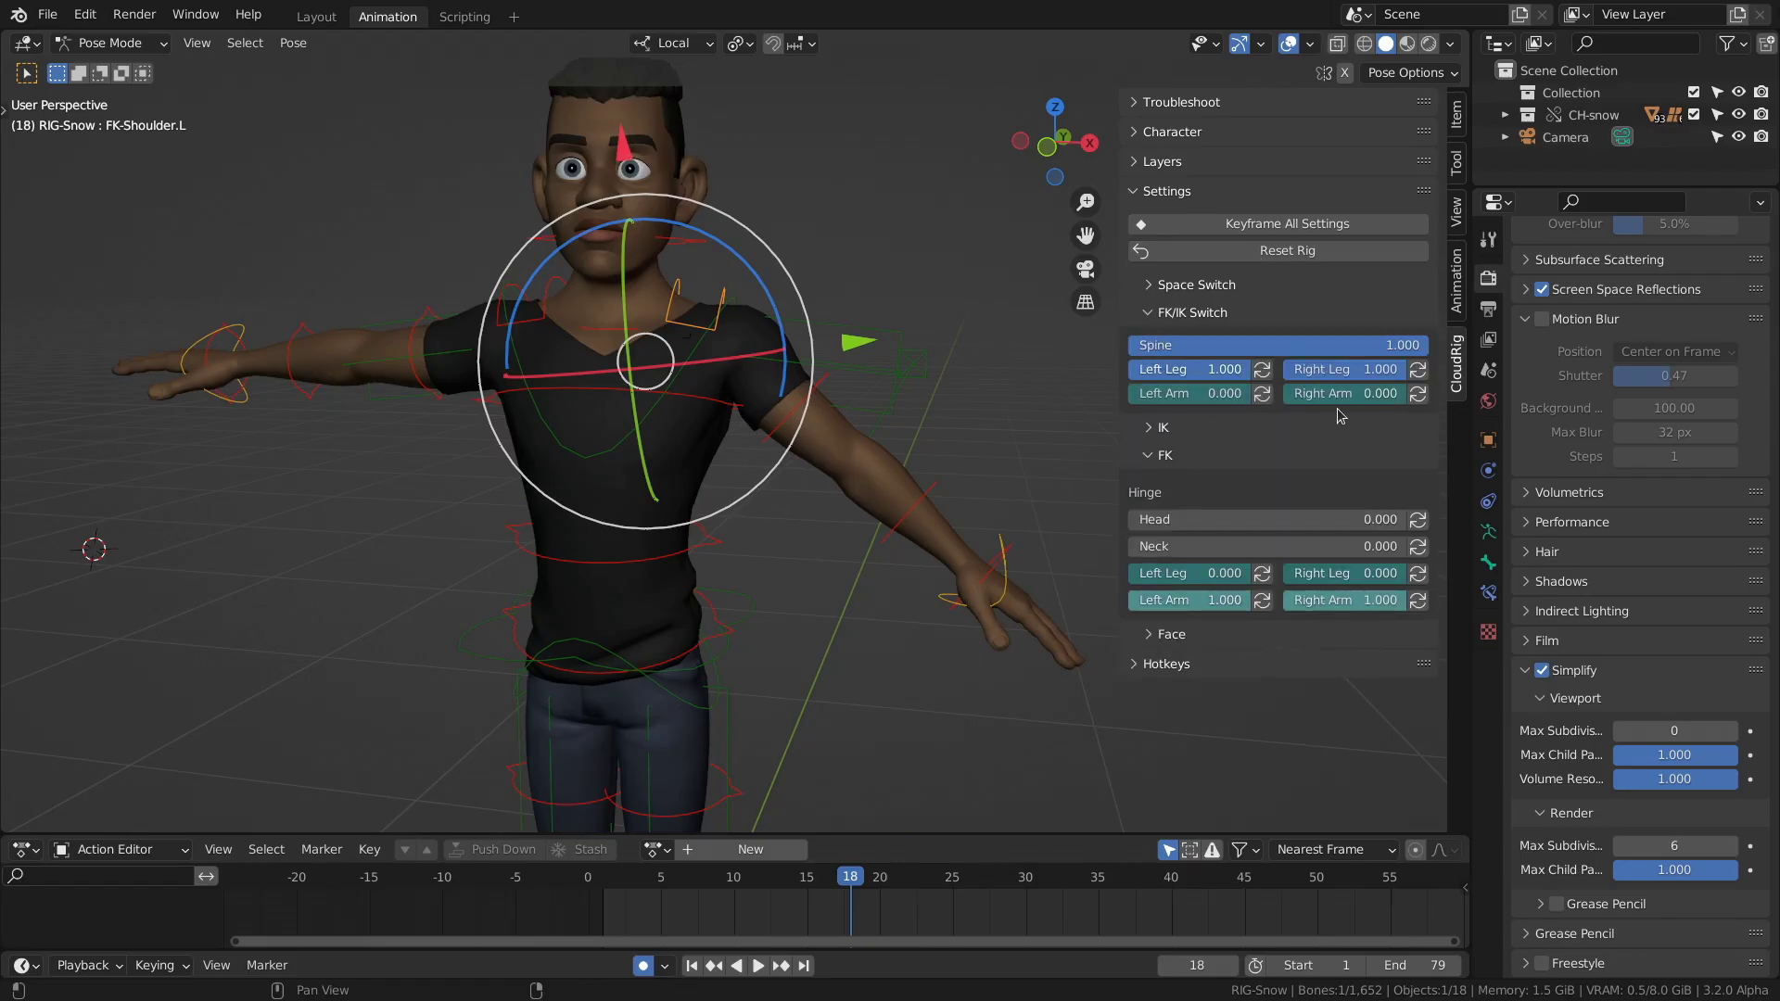
pyautogui.moveTo(1178, 394); pyautogui.dragTo(1248, 394)
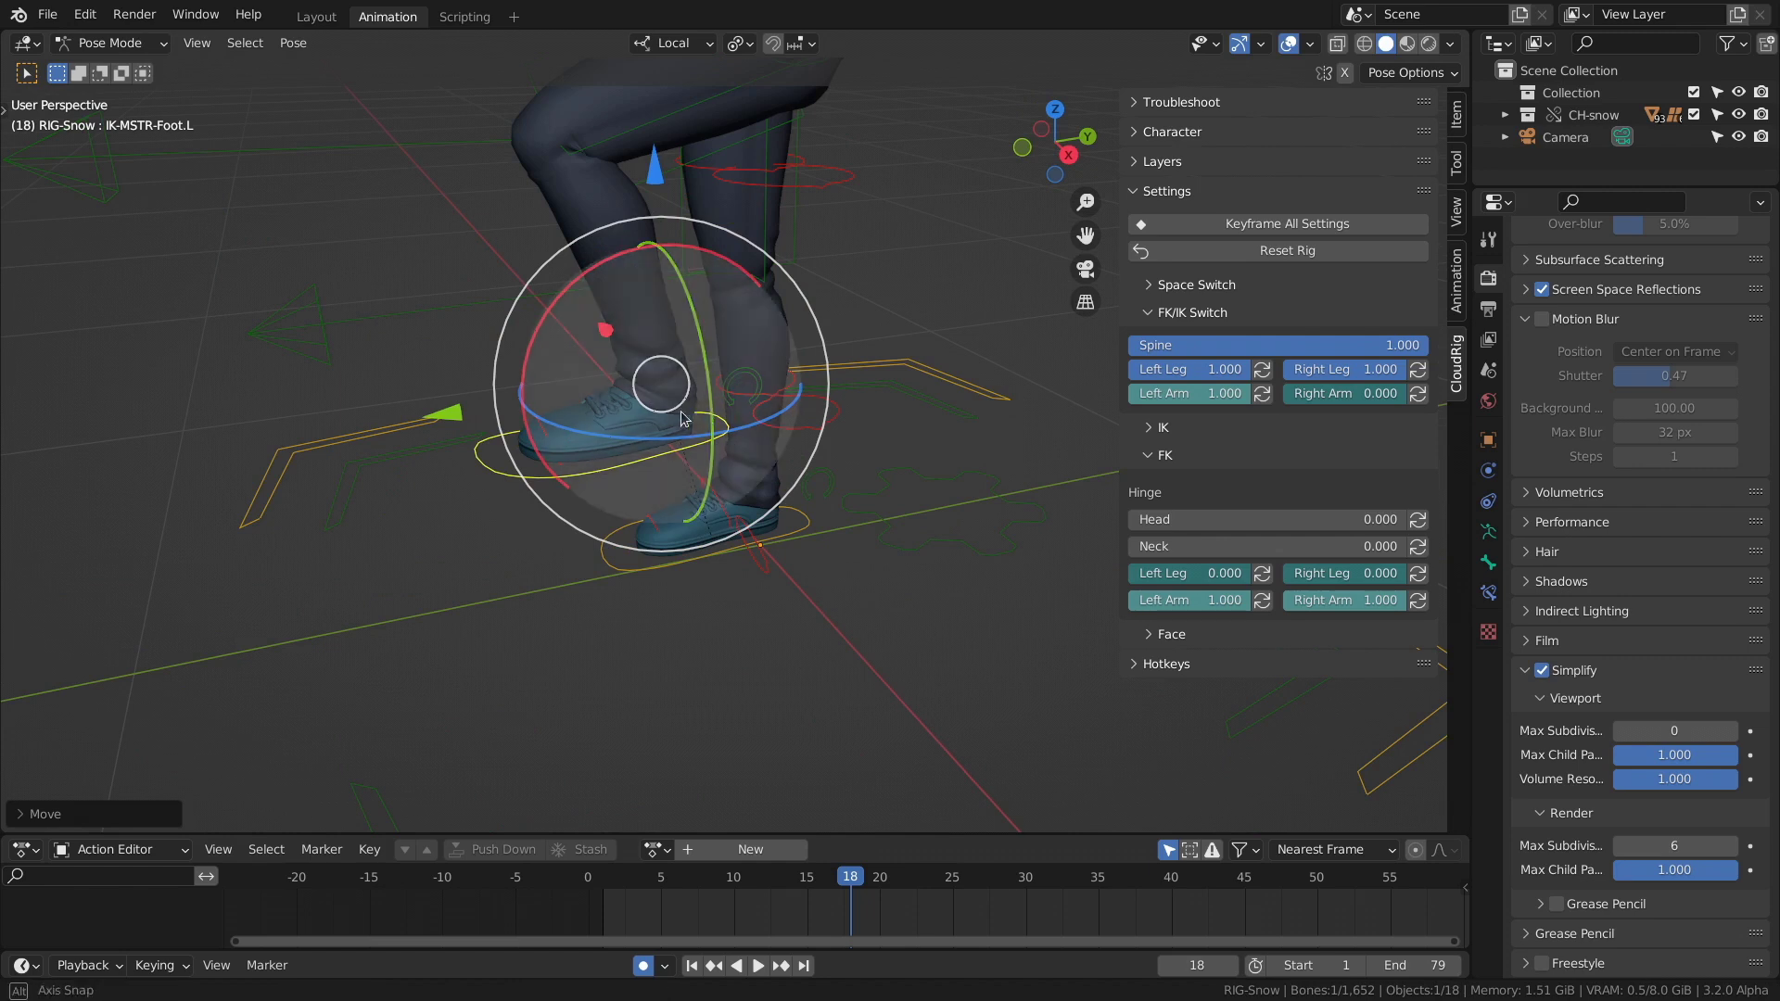
# - Adjust the raised left foot's pose using its IK foot controls
pyautogui.keyDown('shift'); pyautogui.moveTo(707, 426); pyautogui.dragTo(751, 457, button='middle'); pyautogui.keyUp('shift')
pyautogui.moveTo(737, 447); pyautogui.dragTo(671, 421)
pyautogui.click(750, 414)
pyautogui.moveTo(544, 357); pyautogui.dragTo(644, 344, button='middle')
pyautogui.moveTo(647, 342); pyautogui.dragTo(671, 325)
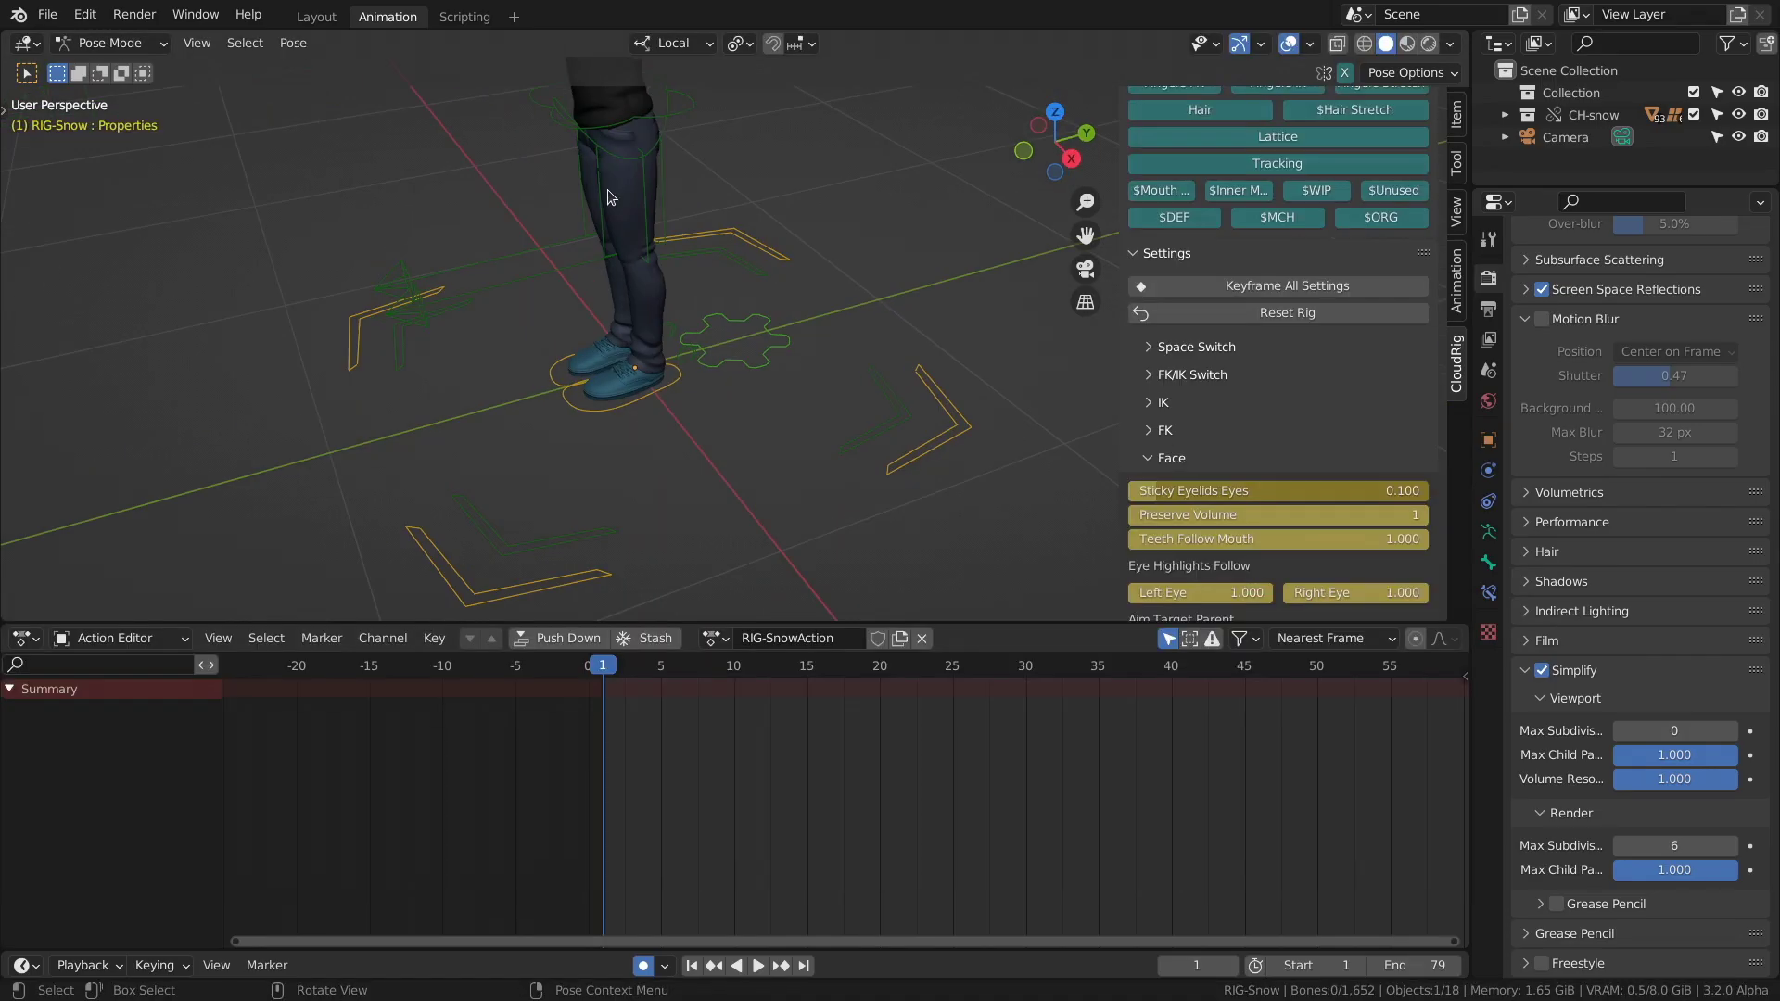
# - Select the gear-shaped Properties control beside the feet and review the rig's face settings
pyautogui.moveTo(837, 369); pyautogui.dragTo(794, 362, button='middle')
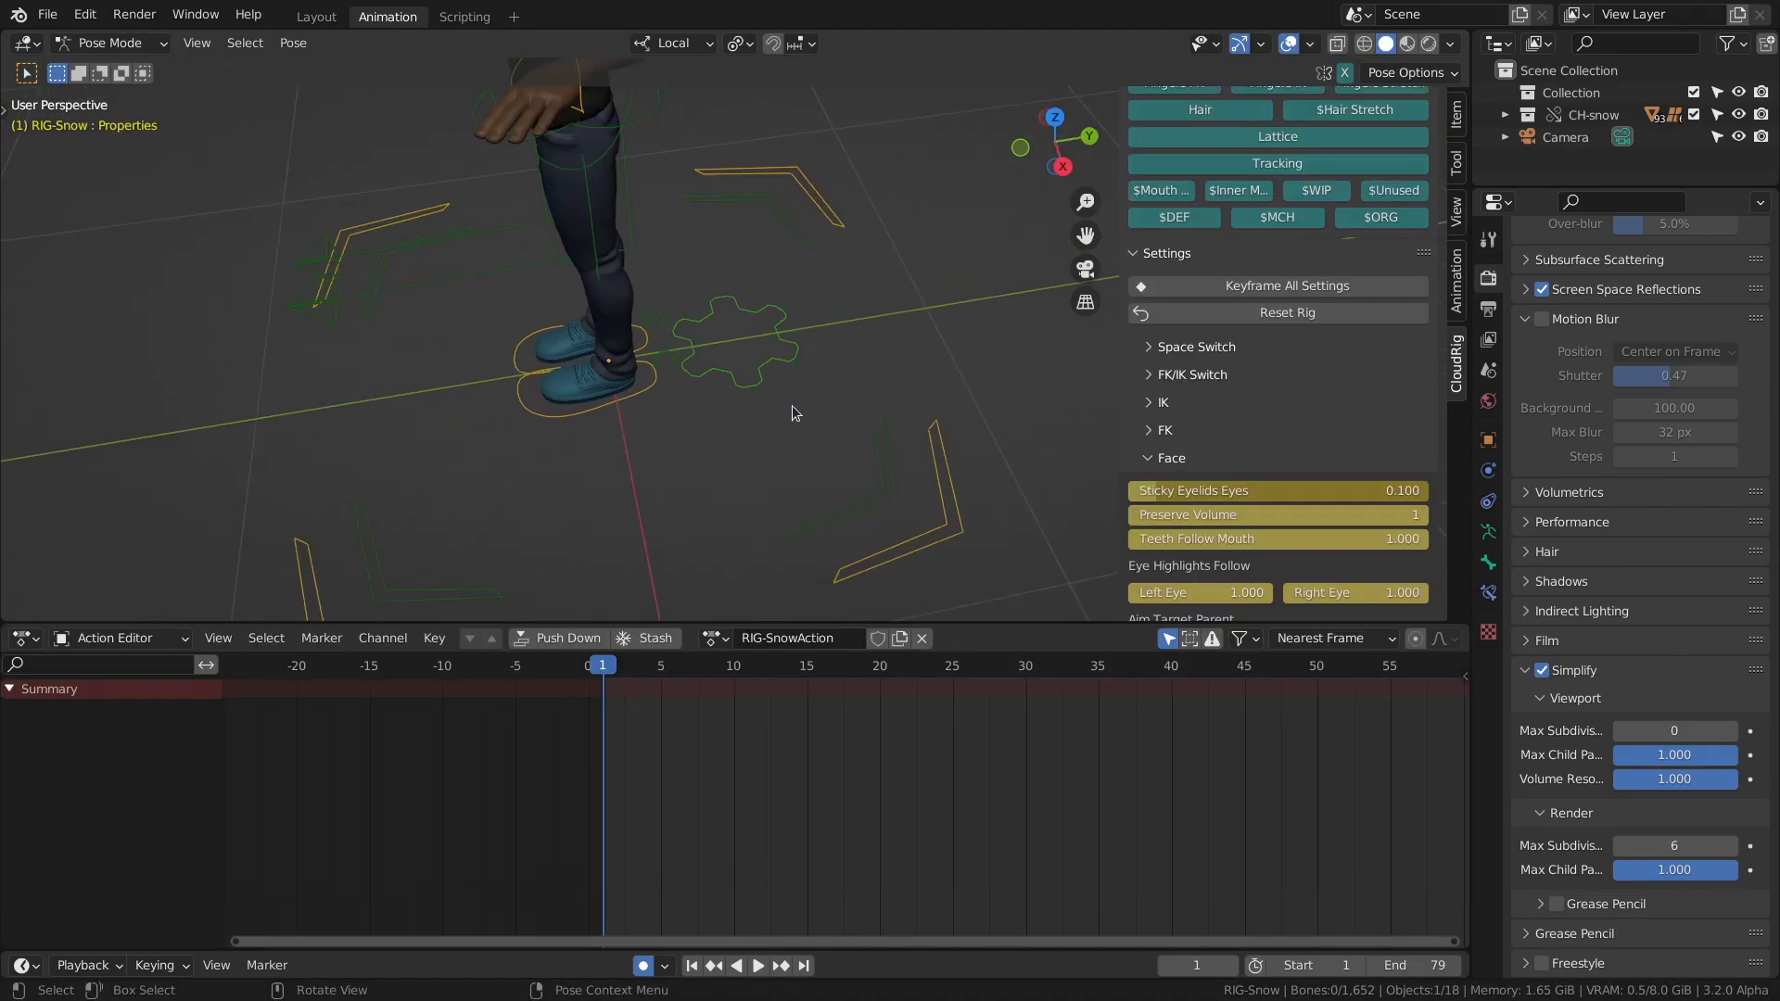
pyautogui.click(802, 371)
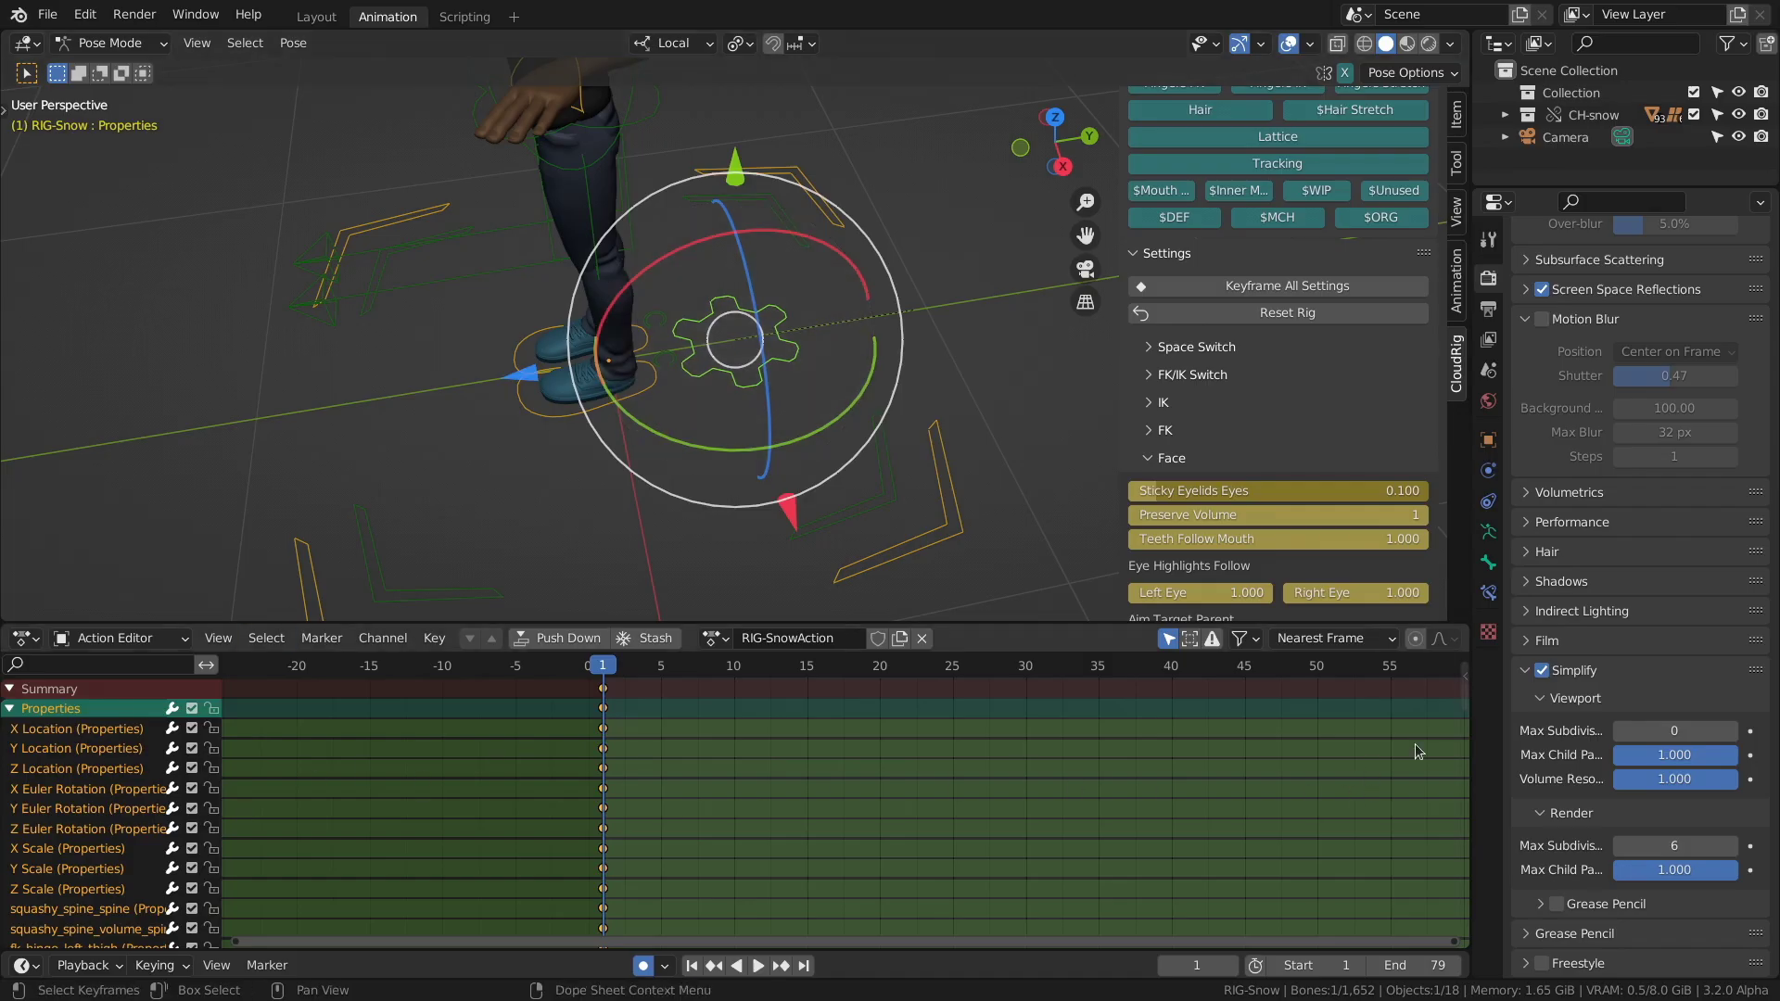
pyautogui.scroll(-2, 1382, 394)
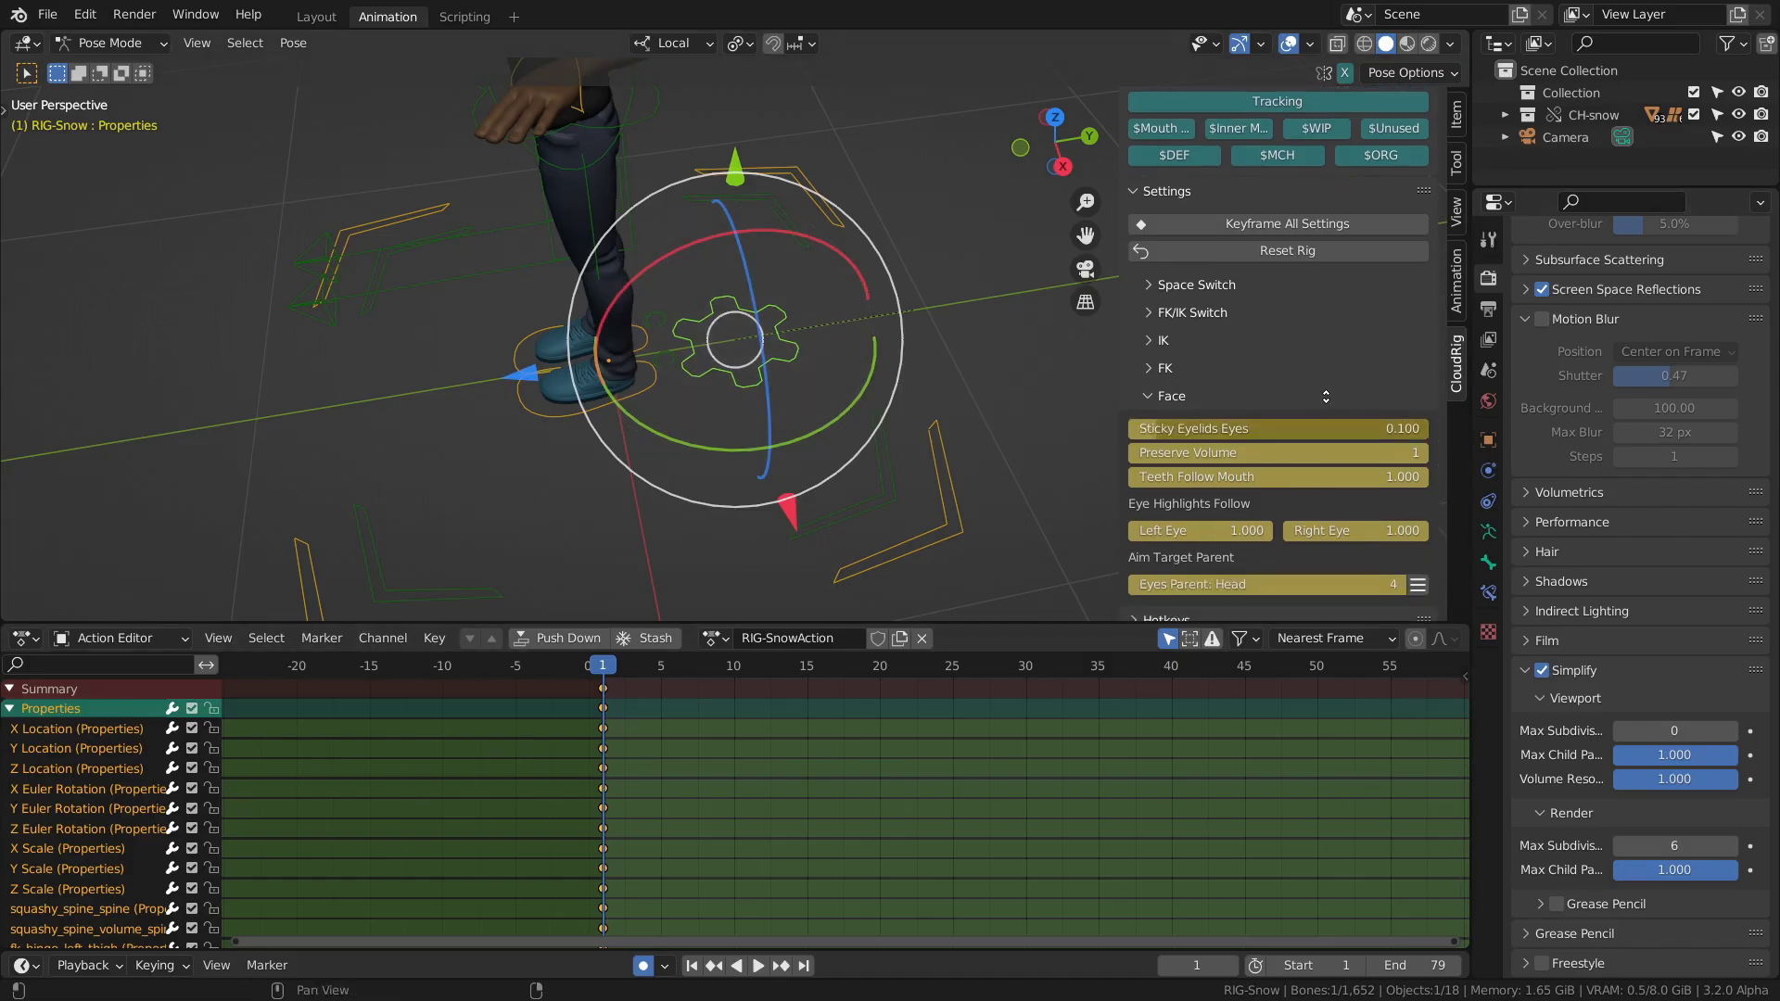
pyautogui.scroll(2, 1275, 427)
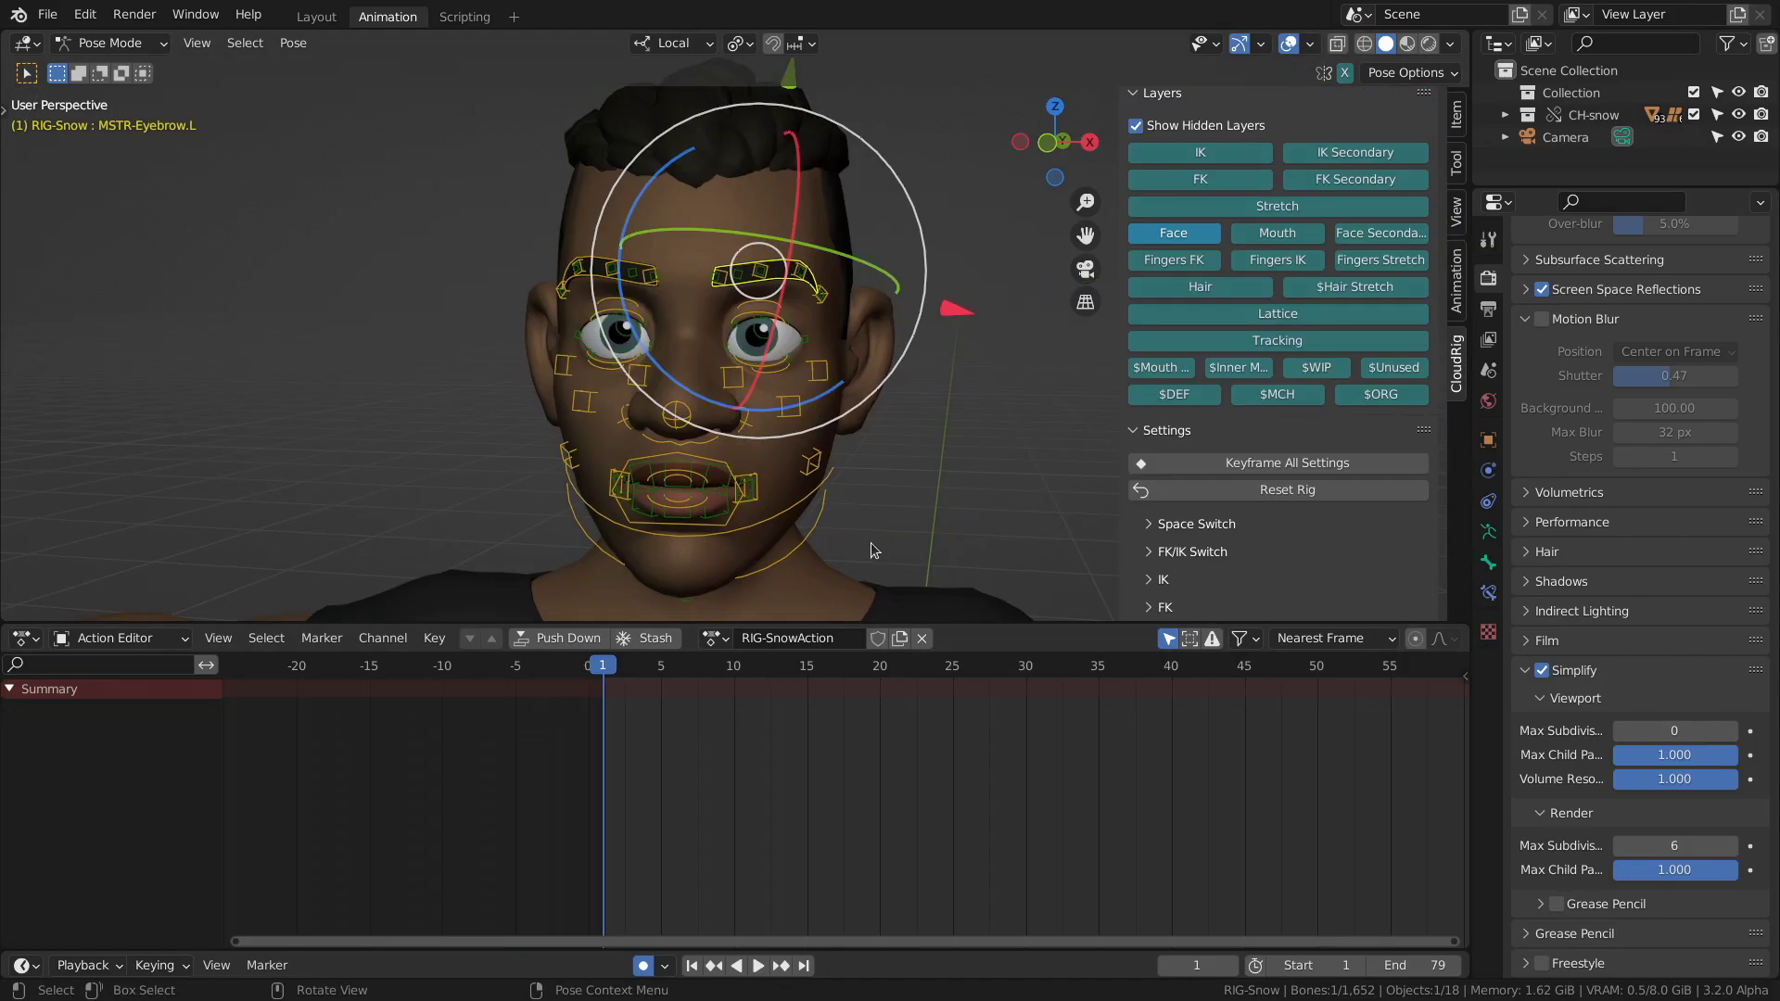
# - Try moving the left eyebrow with its master control and its individual middle skin control
pyautogui.moveTo(741, 306); pyautogui.dragTo(795, 490, button='middle')
pyautogui.click(819, 309)
pyautogui.moveTo(907, 340); pyautogui.dragTo(794, 133, button='middle')
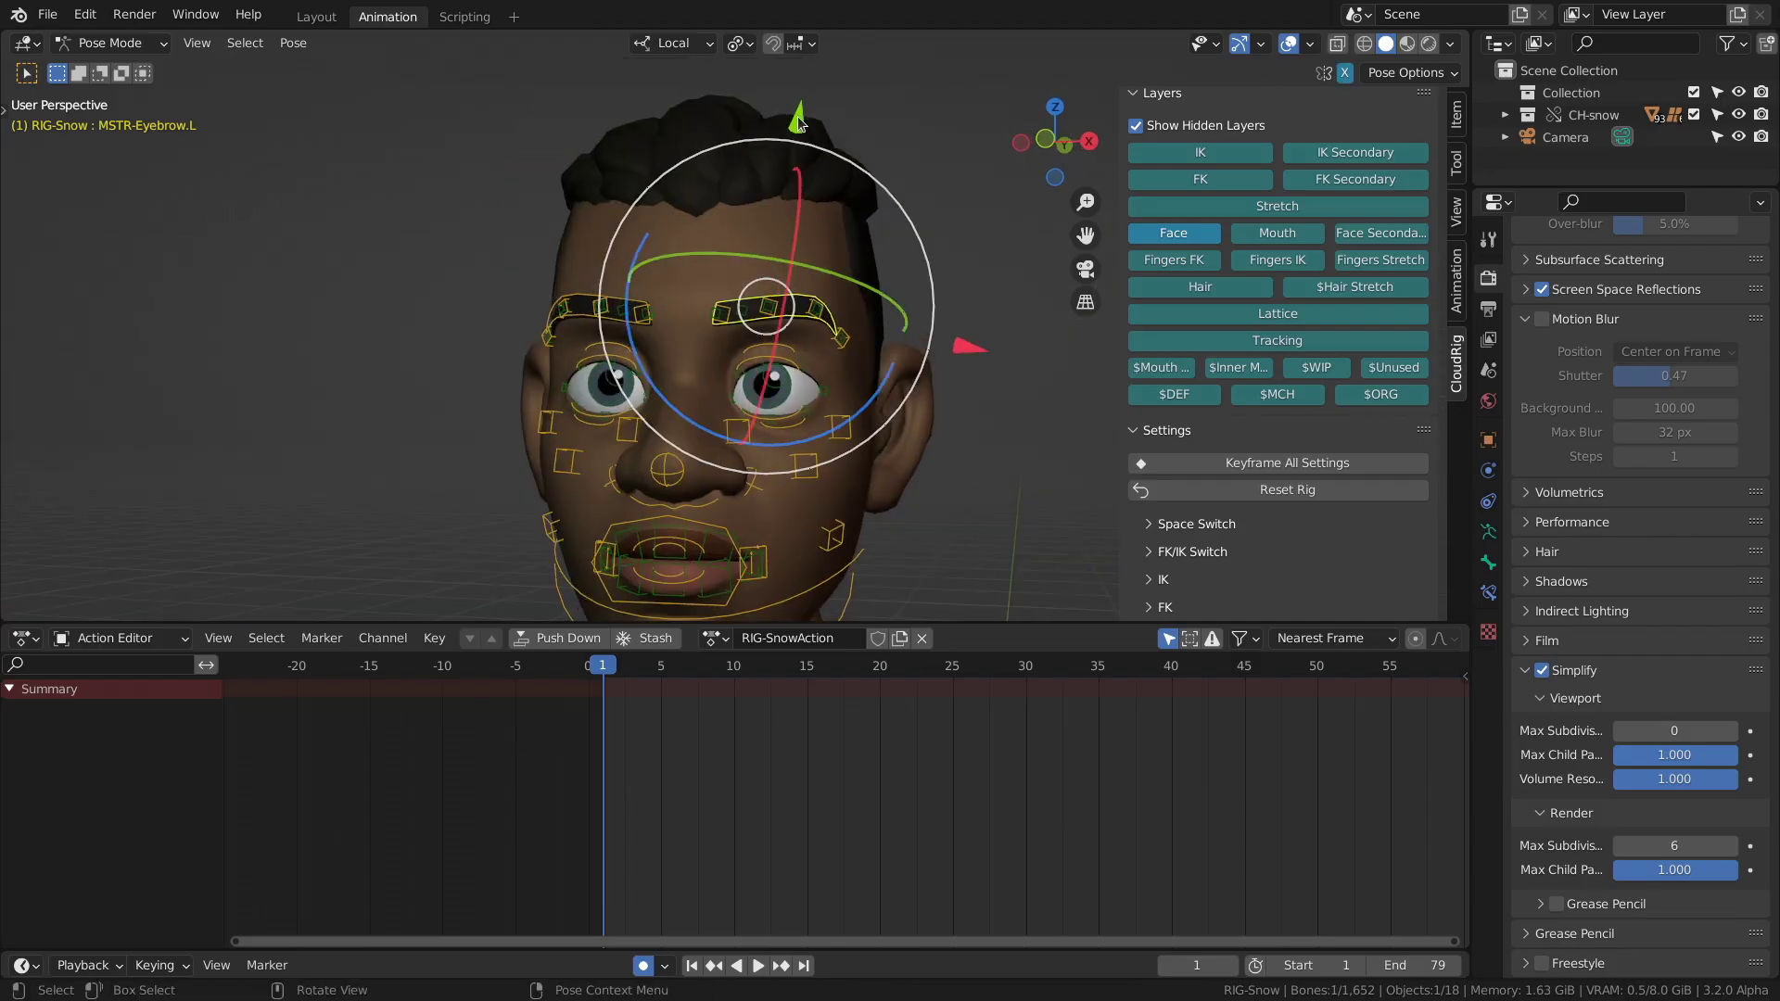
pyautogui.moveTo(799, 126)
pyautogui.mouseDown()
pyautogui.moveTo(804, 92)
pyautogui.moveTo(797, 139)
pyautogui.mouseUp()
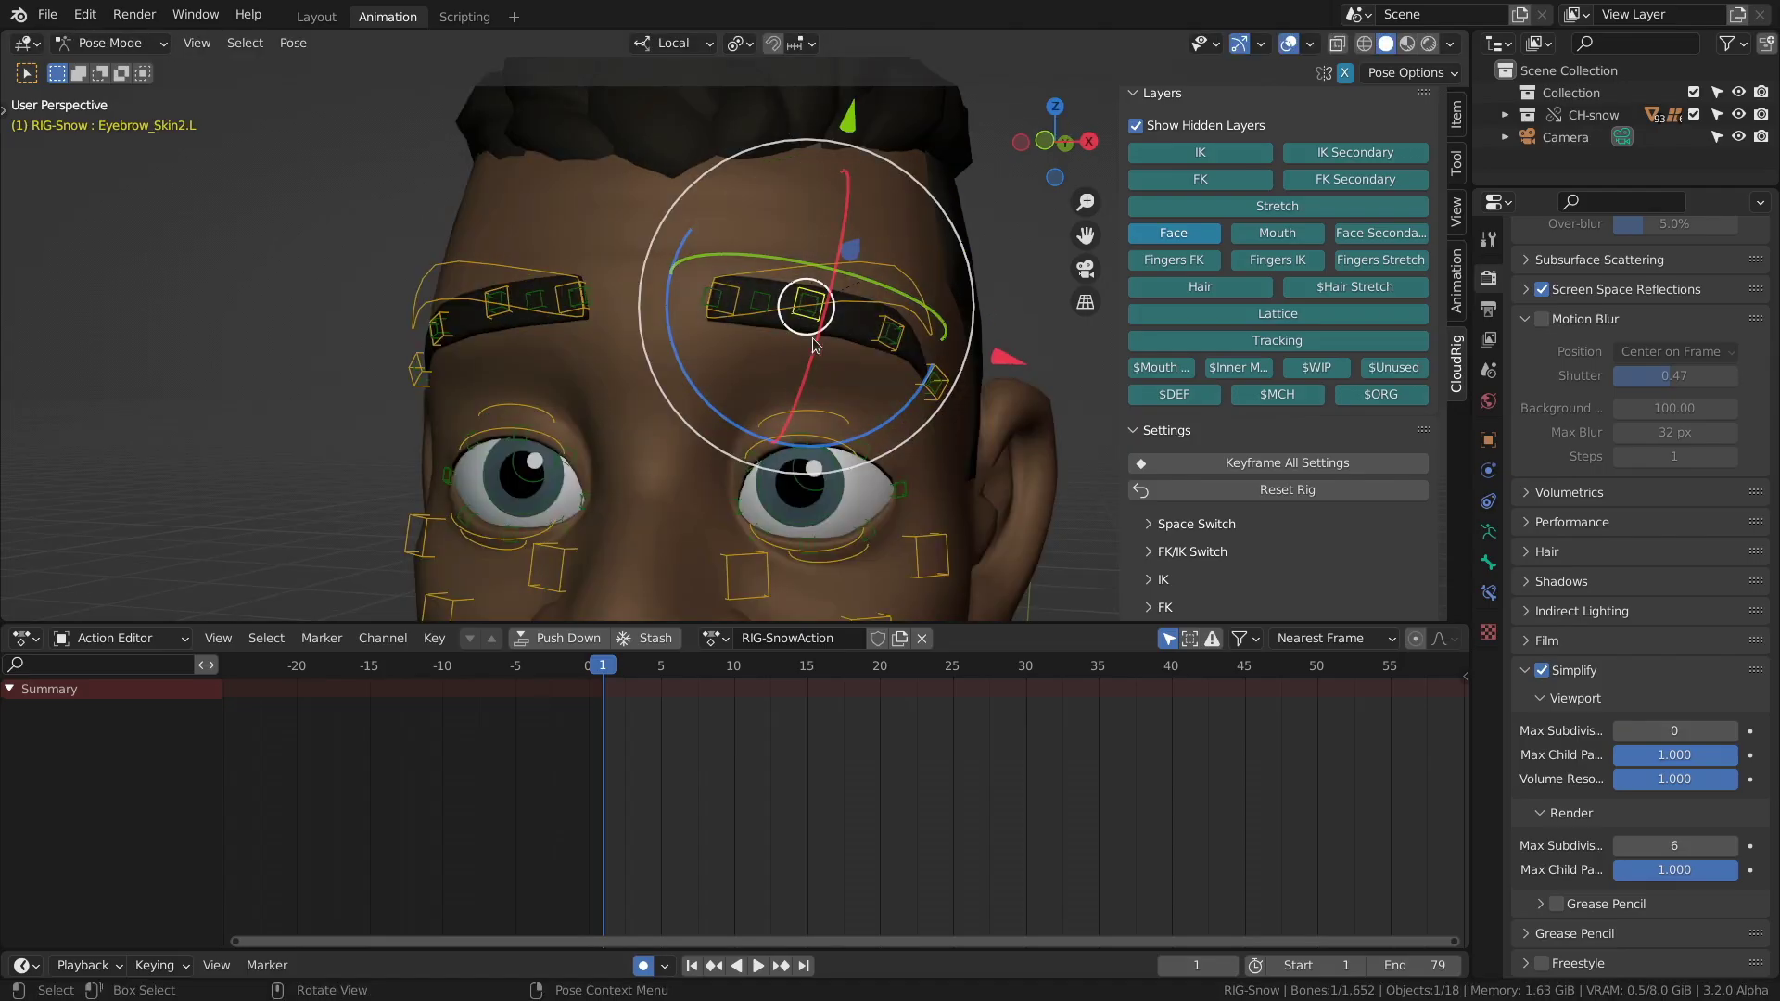
pyautogui.moveTo(799, 297); pyautogui.dragTo(774, 318)
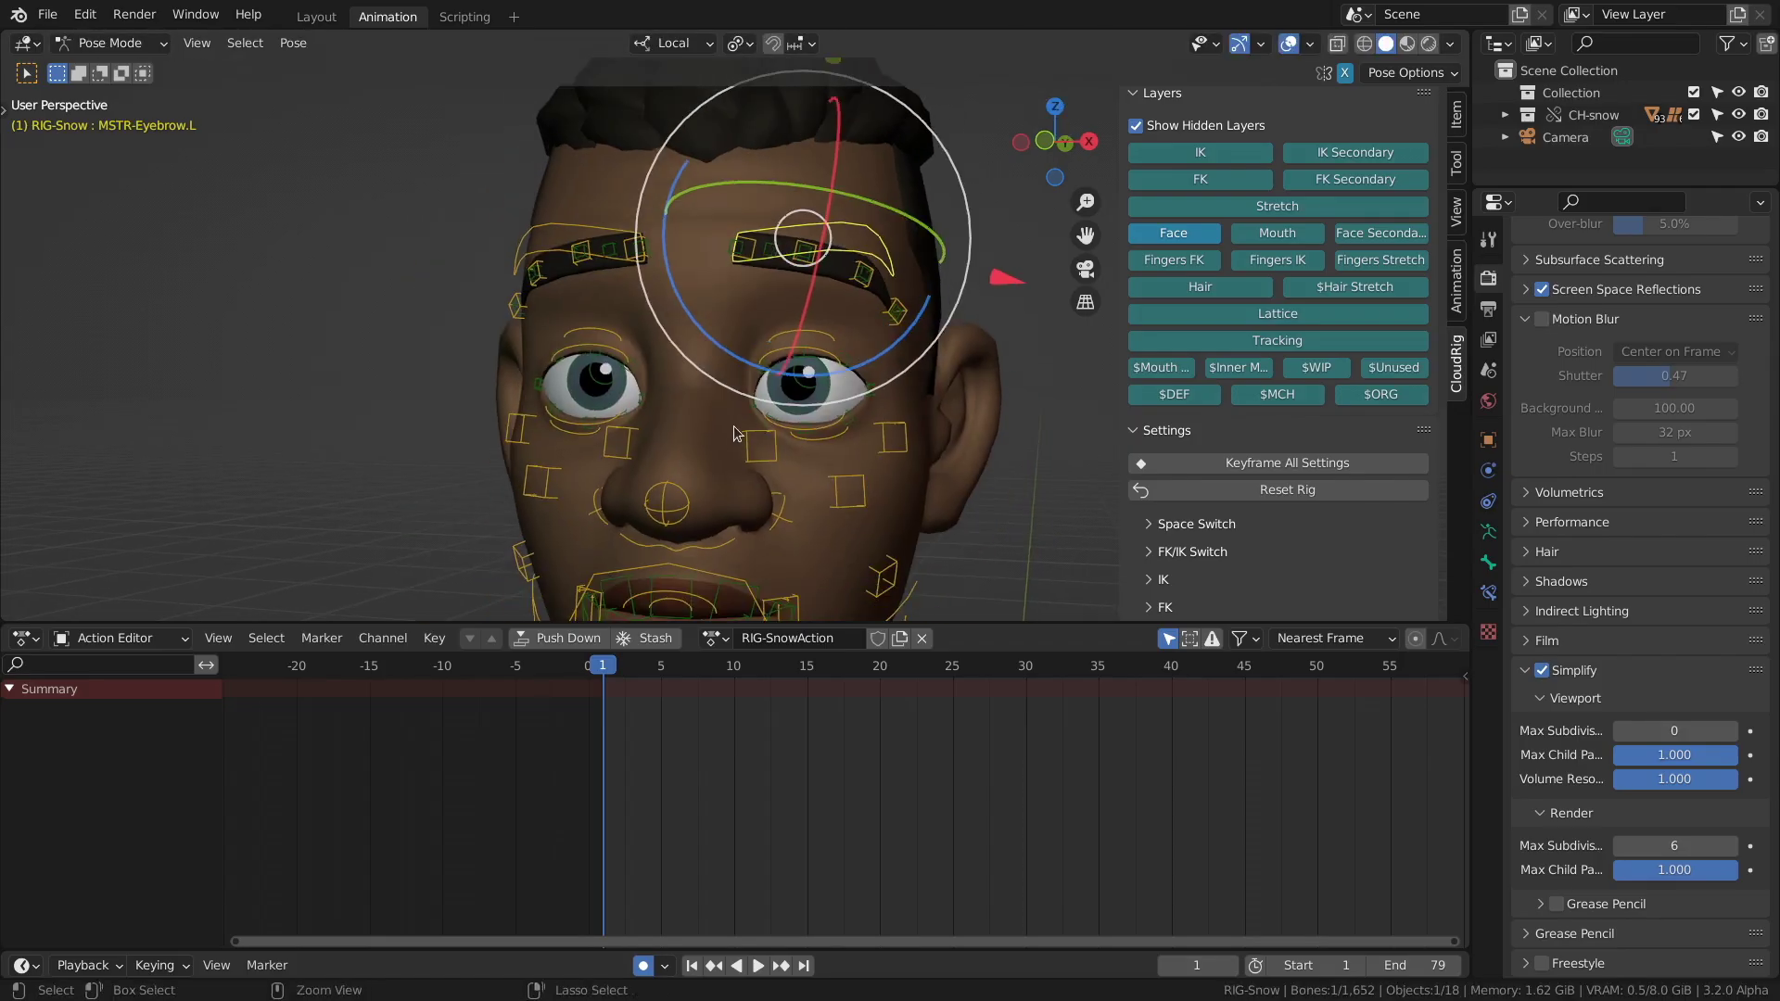
# - Try lowering the left upper eyelid's master control along its local axis until the eyes are half closed
pyautogui.scroll(2, 739, 433)
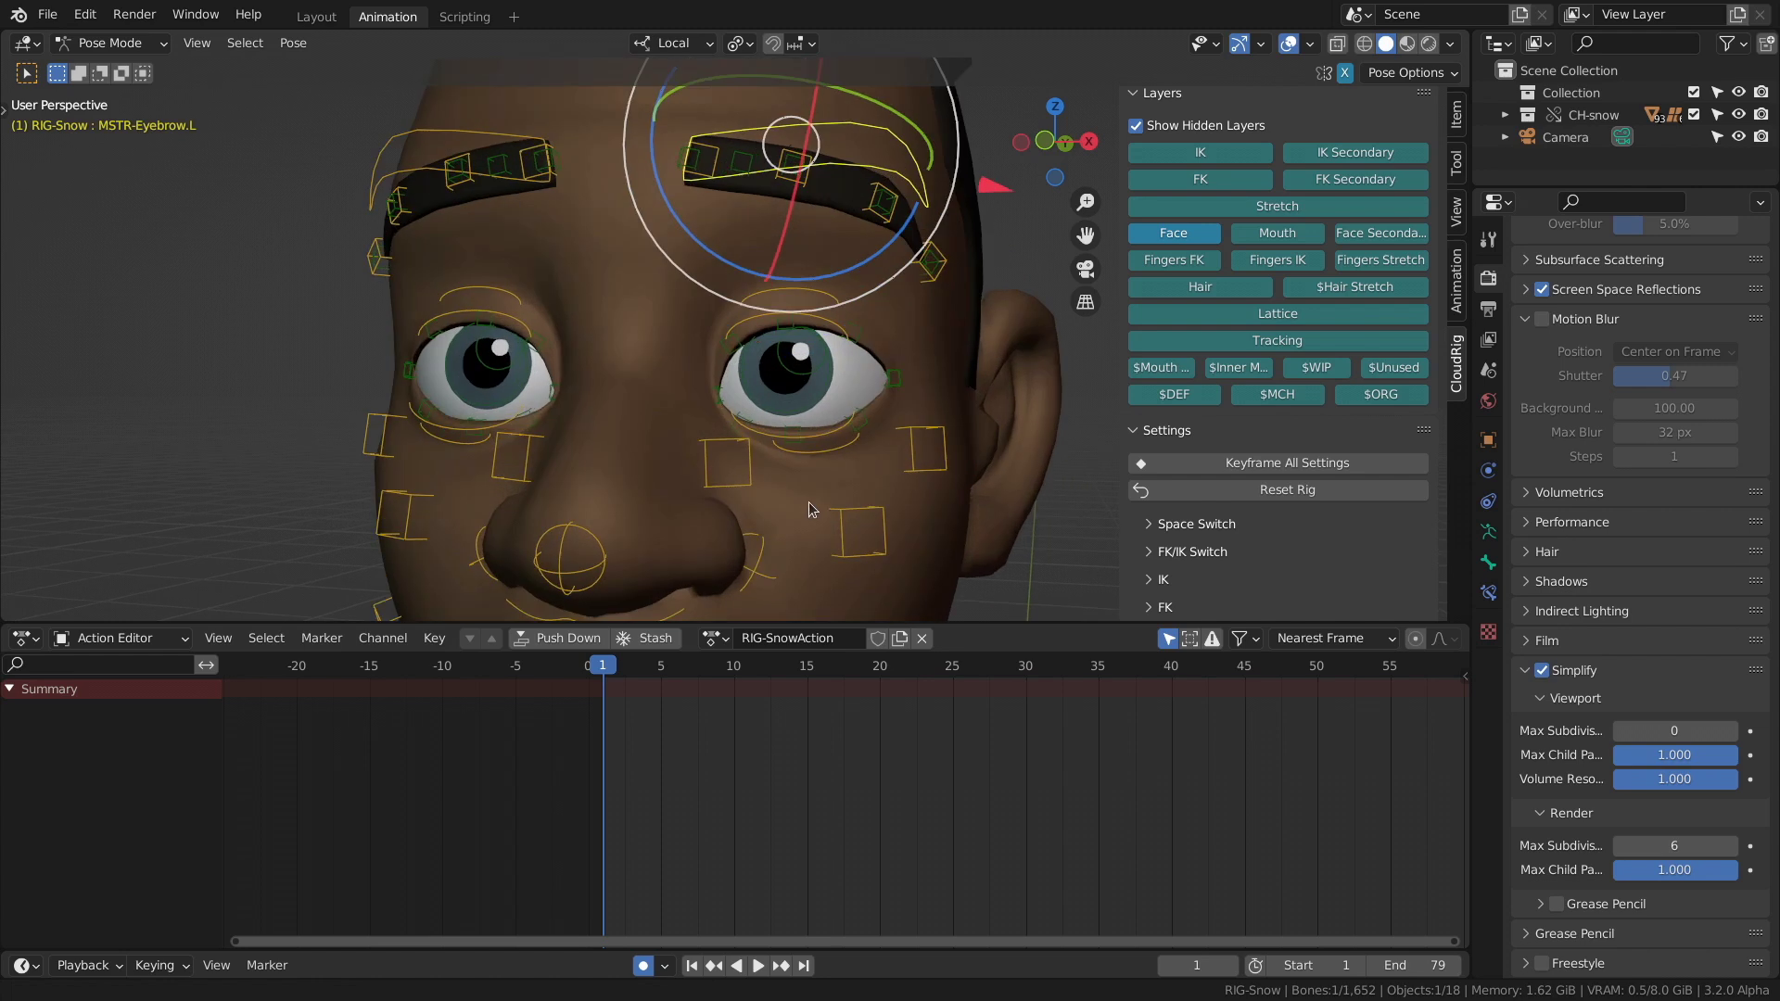
pyautogui.click(768, 287)
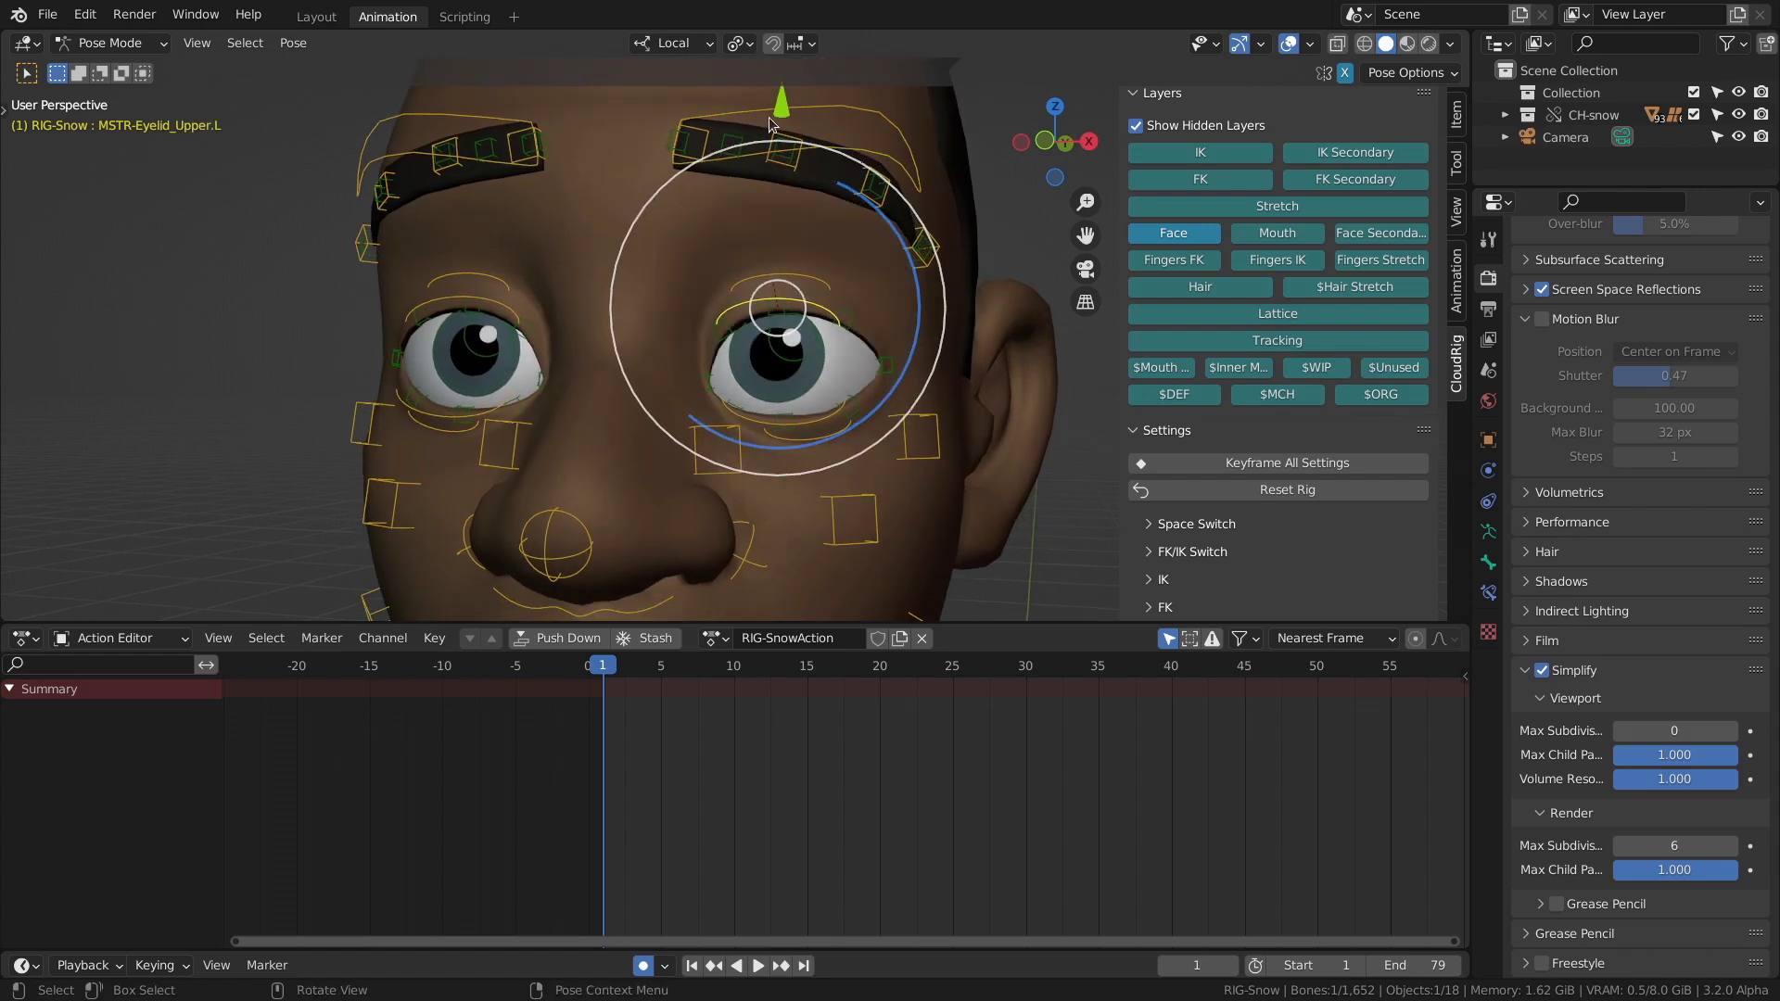
pyautogui.press('g')
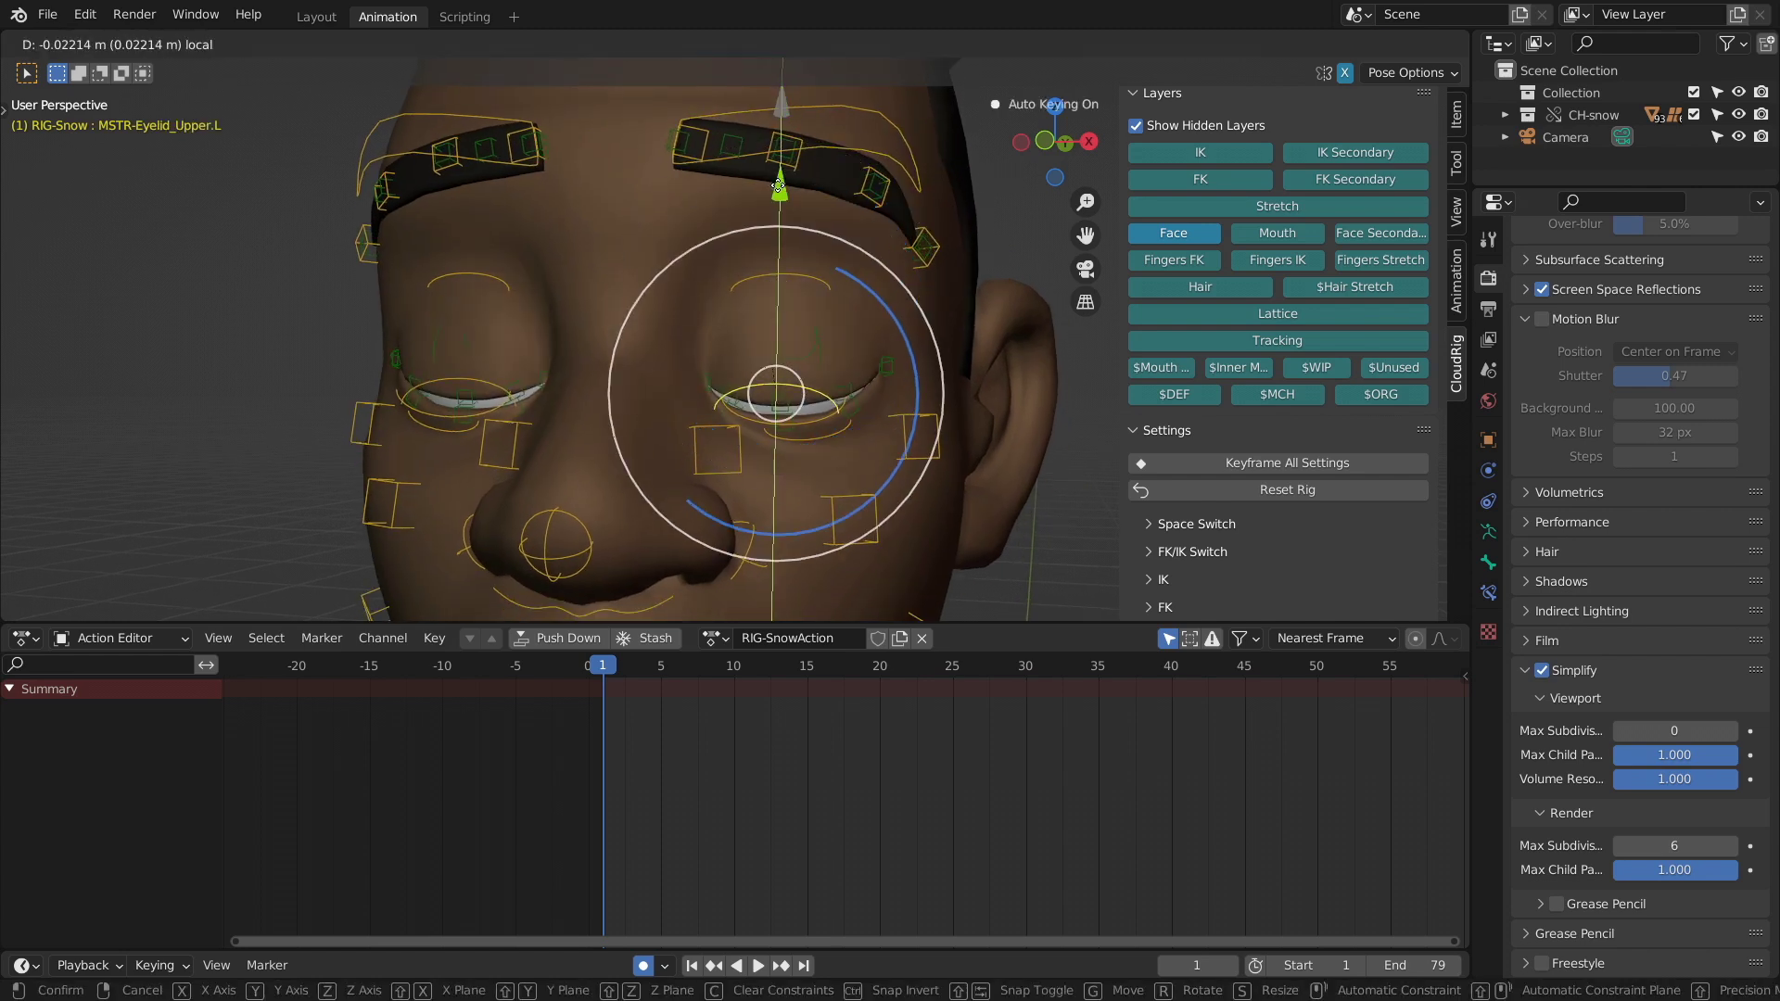
pyautogui.moveTo(783, 145); pyautogui.dragTo(784, 107)
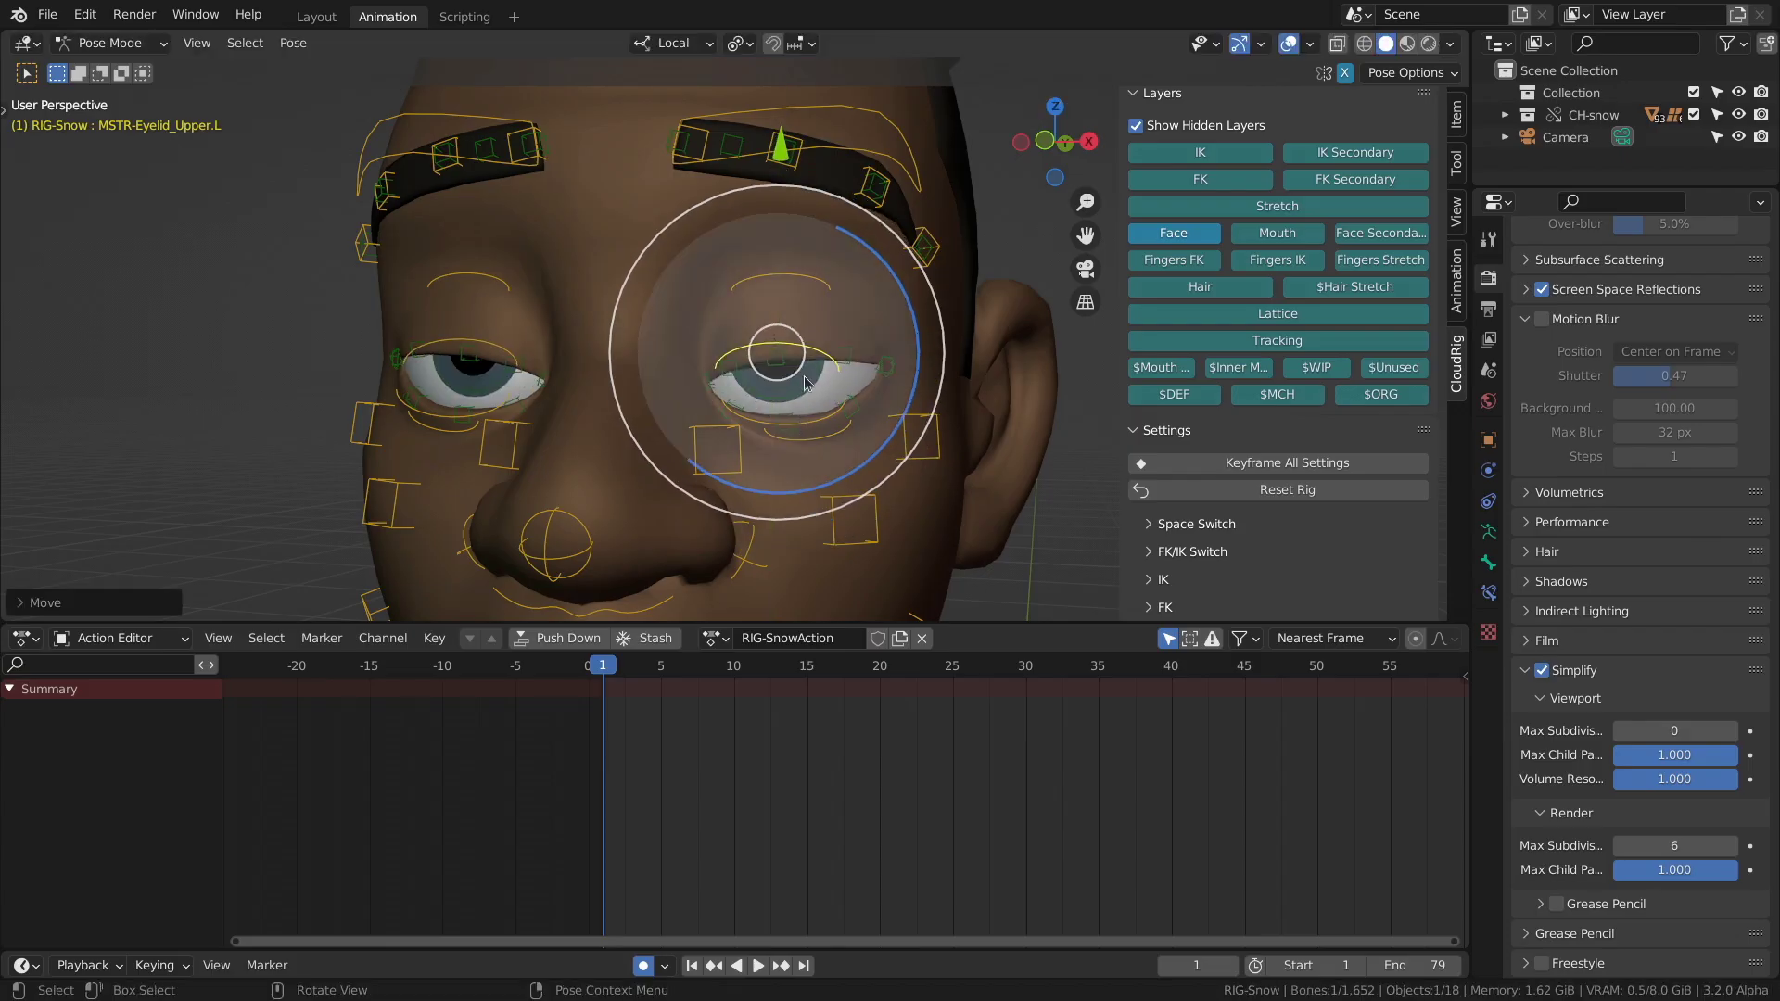
# - Try reshaping the left upper eyelid with its individual outer control, Eyelid_Upper2.L
pyautogui.click(837, 358)
pyautogui.moveTo(838, 358)
pyautogui.mouseDown(button='middle')
pyautogui.moveTo(821, 347)
pyautogui.moveTo(841, 335)
pyautogui.mouseUp(button='middle')
pyautogui.scroll(1, 846, 339)
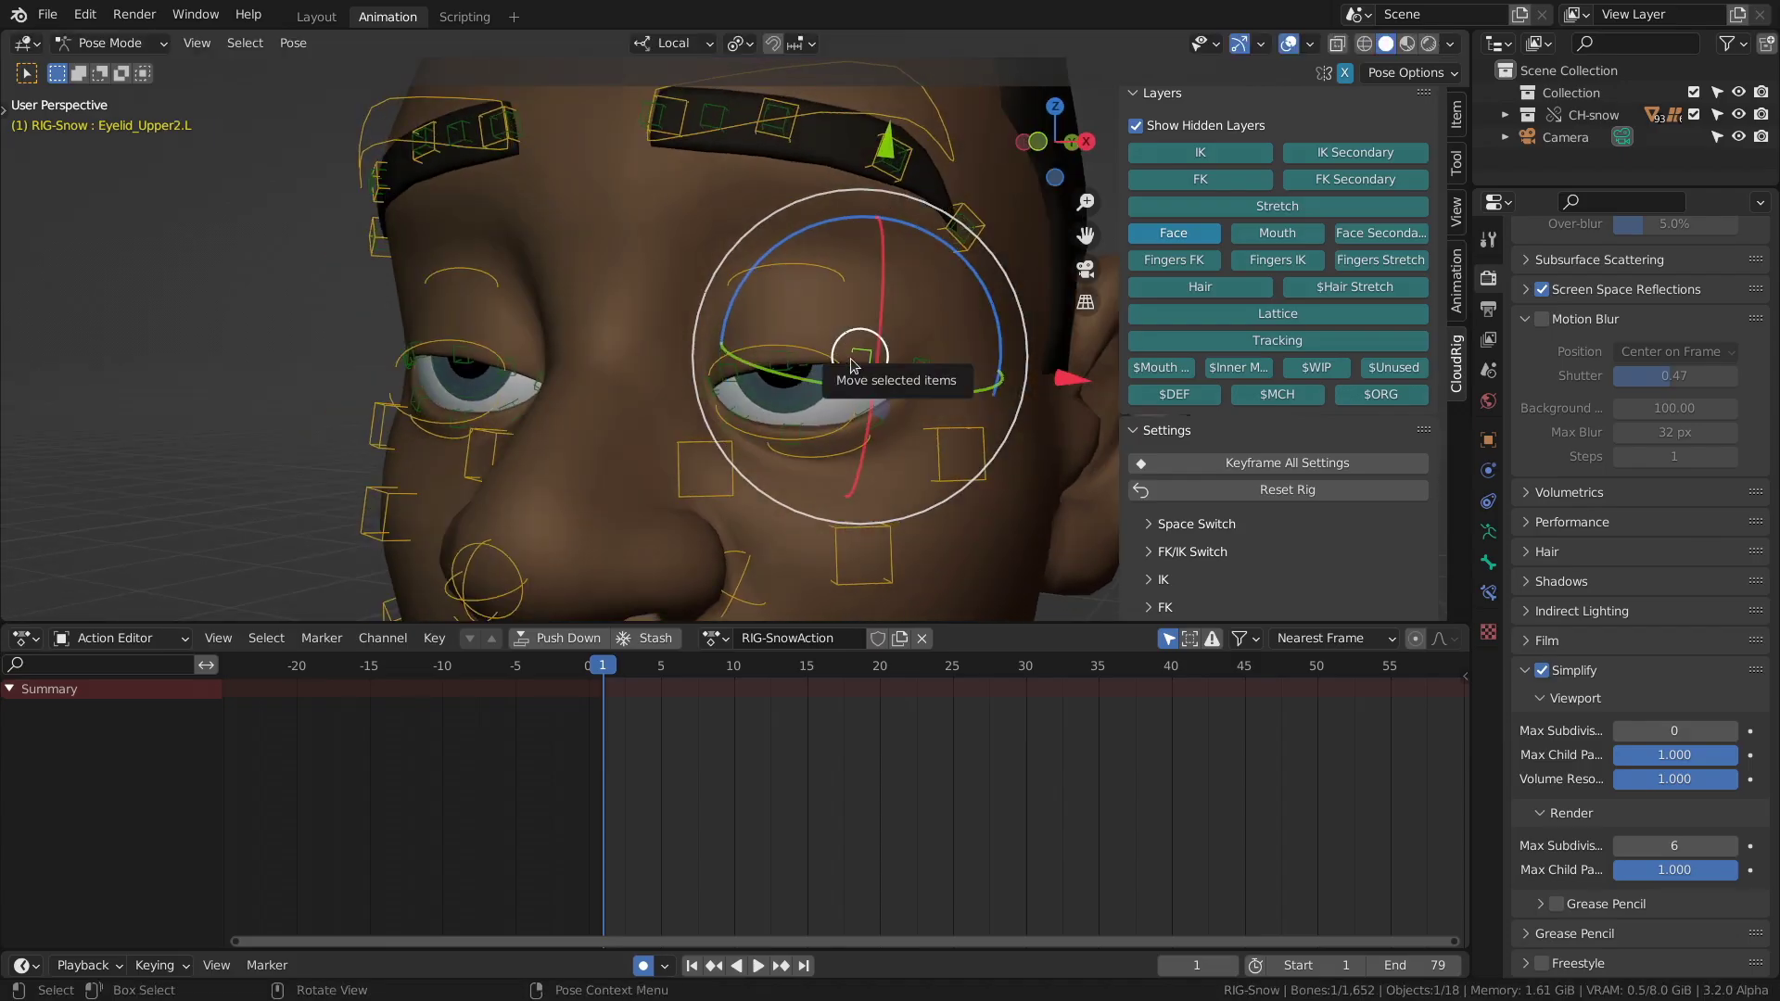
pyautogui.moveTo(852, 367); pyautogui.dragTo(851, 364)
pyautogui.moveTo(804, 226); pyautogui.dragTo(818, 265)
pyautogui.moveTo(798, 284); pyautogui.dragTo(813, 293, button='middle')
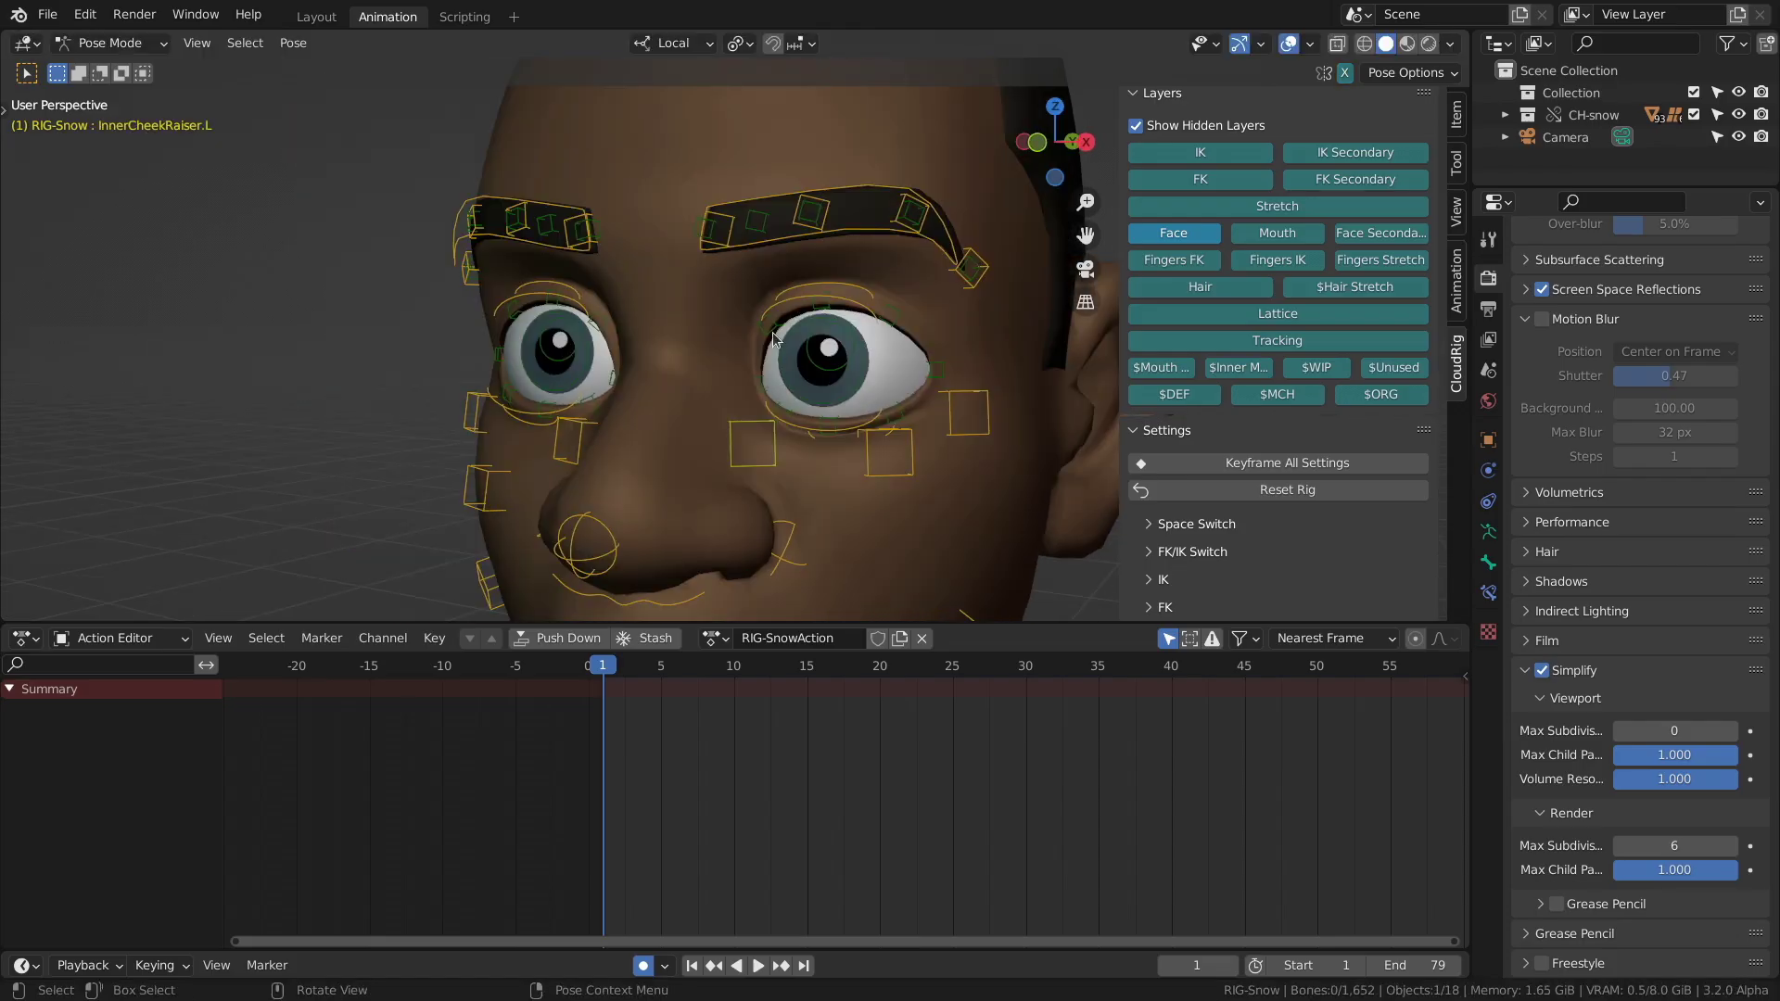
# - Select both eye controls, try turning the gaze downward with a trackball rotation, and undo it
pyautogui.click(775, 338)
pyautogui.click(576, 369)
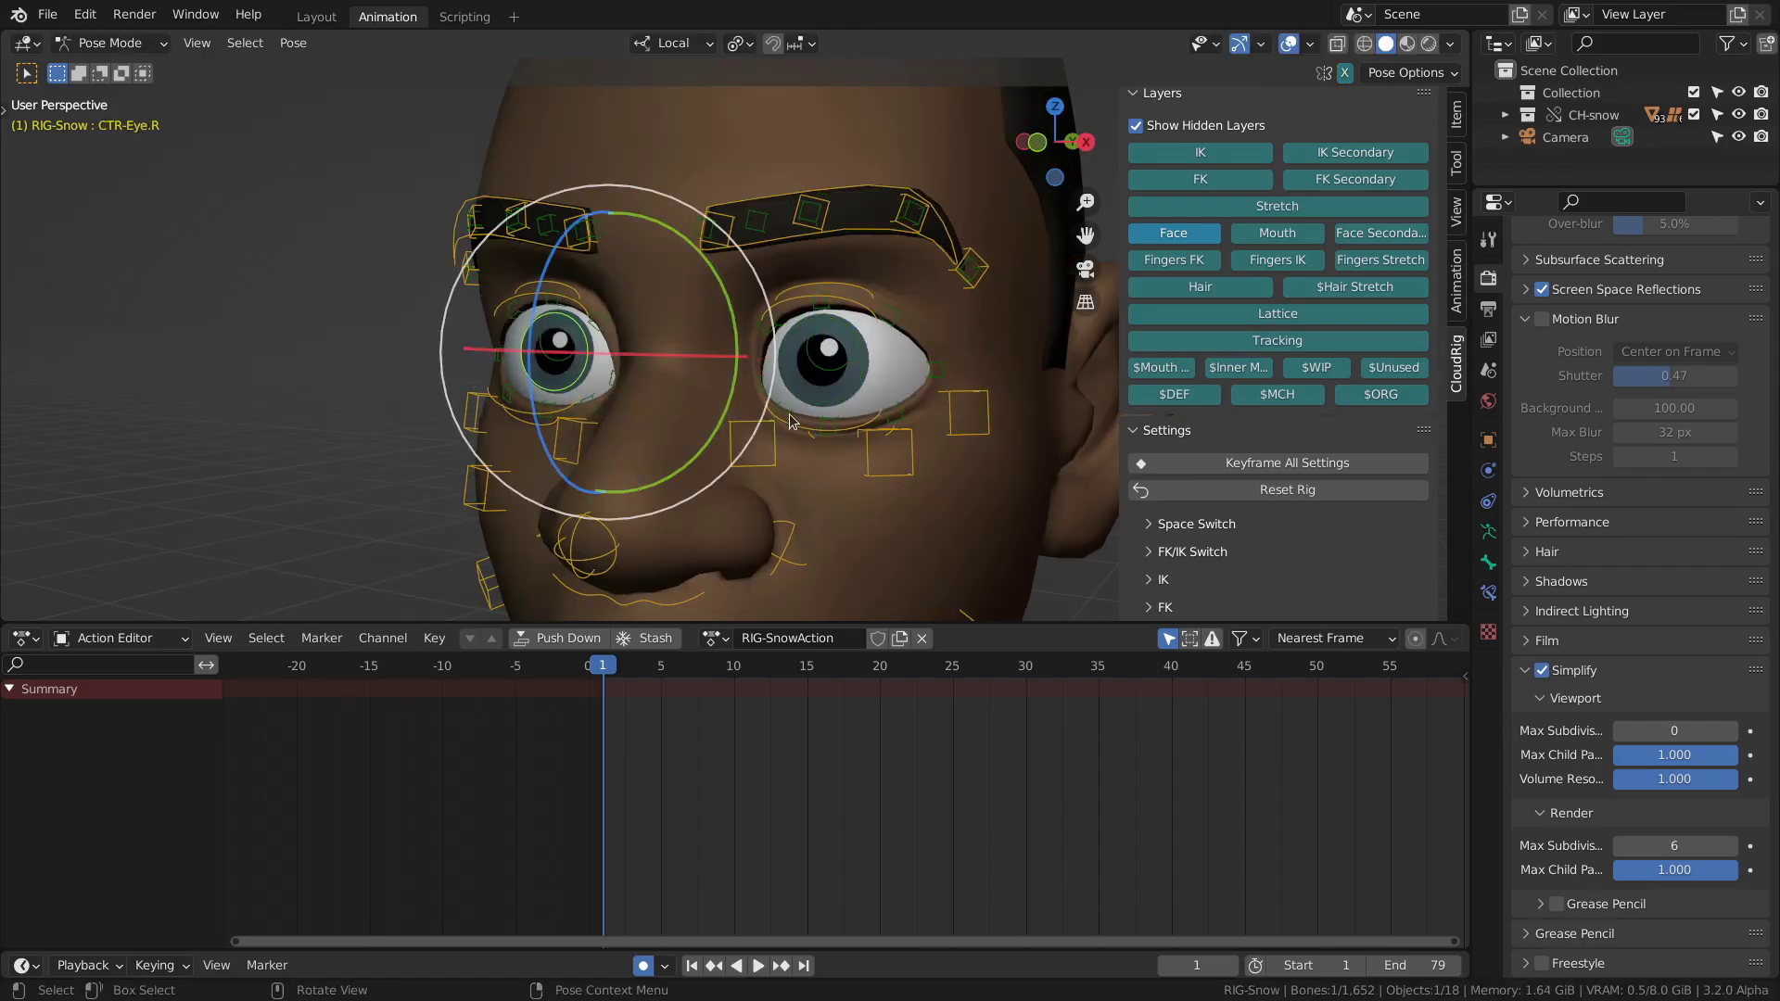
pyautogui.keyDown('shift'); pyautogui.click(756, 348); pyautogui.keyUp('shift')
pyautogui.press('r')
pyautogui.press('r')
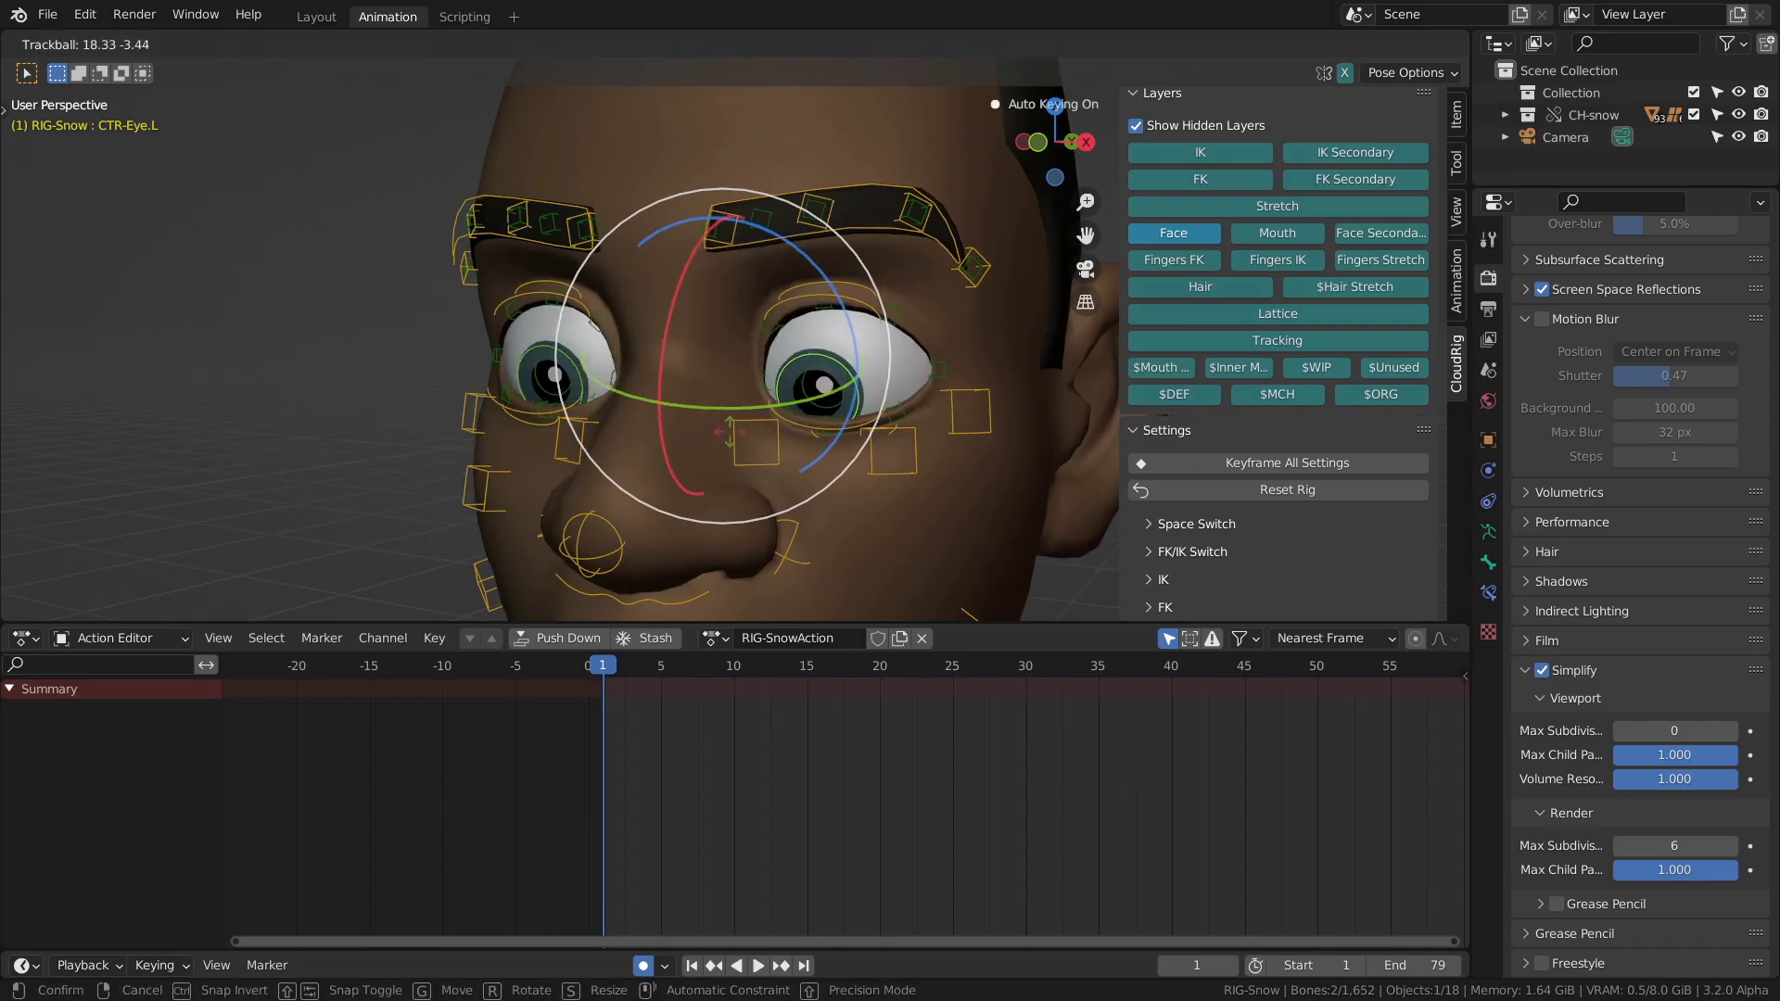
pyautogui.click(737, 401)
pyautogui.hotkey('ctrl', 'z')
# - Try moving the master eye target in front of the face and undo the move
pyautogui.scroll(-2, 677, 273)
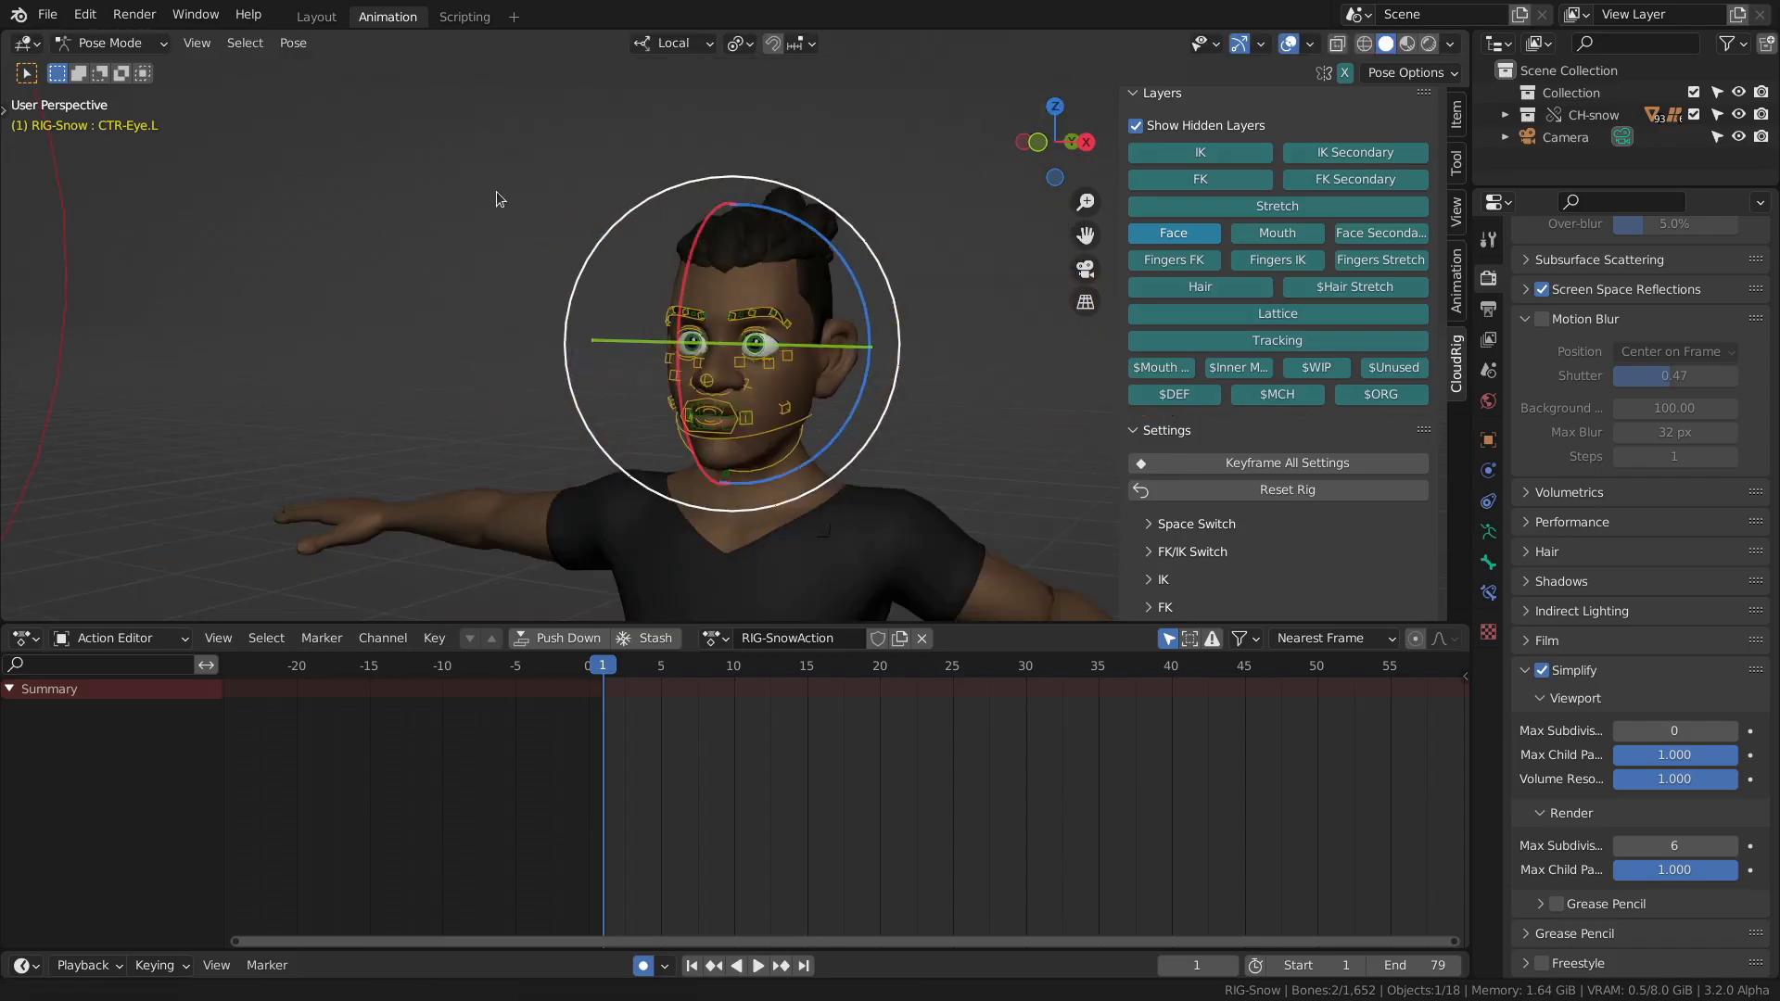
pyautogui.moveTo(497, 191)
pyautogui.keyDown('ctrl'); pyautogui.mouseDown(button='middle')
pyautogui.moveTo(524, 238)
pyautogui.moveTo(506, 206)
pyautogui.mouseUp(button='middle'); pyautogui.keyUp('ctrl')
pyautogui.click(428, 213)
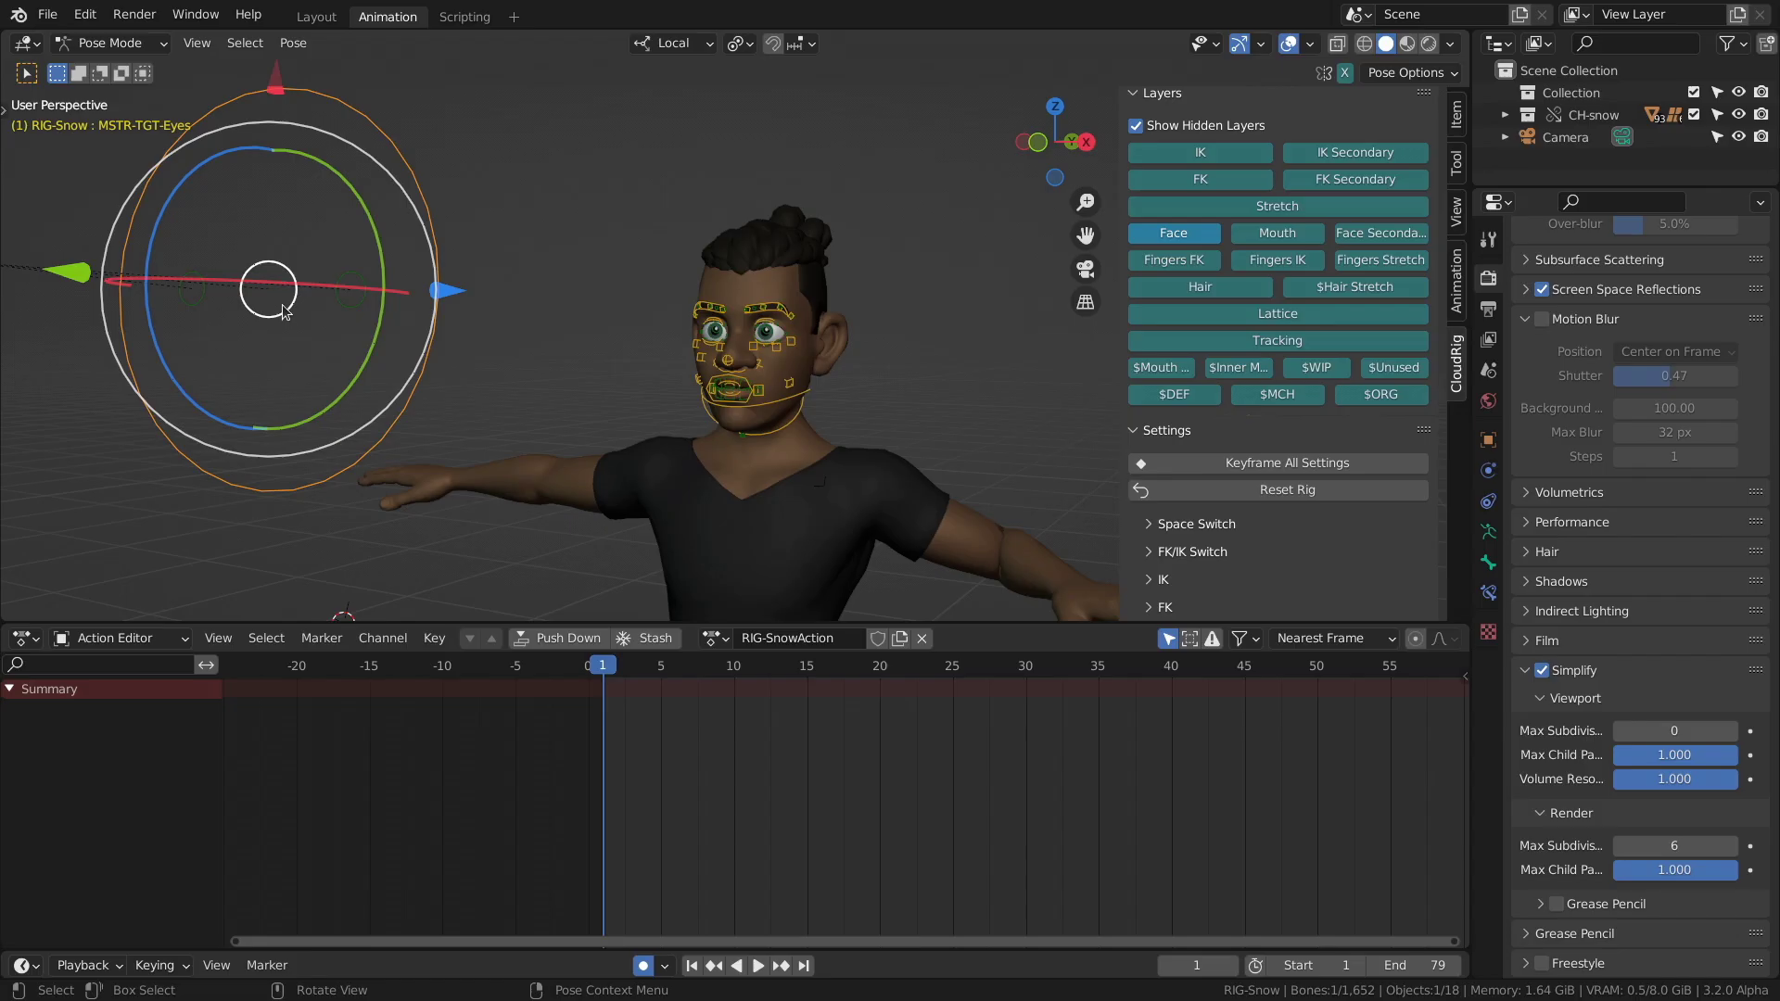
pyautogui.press('g')
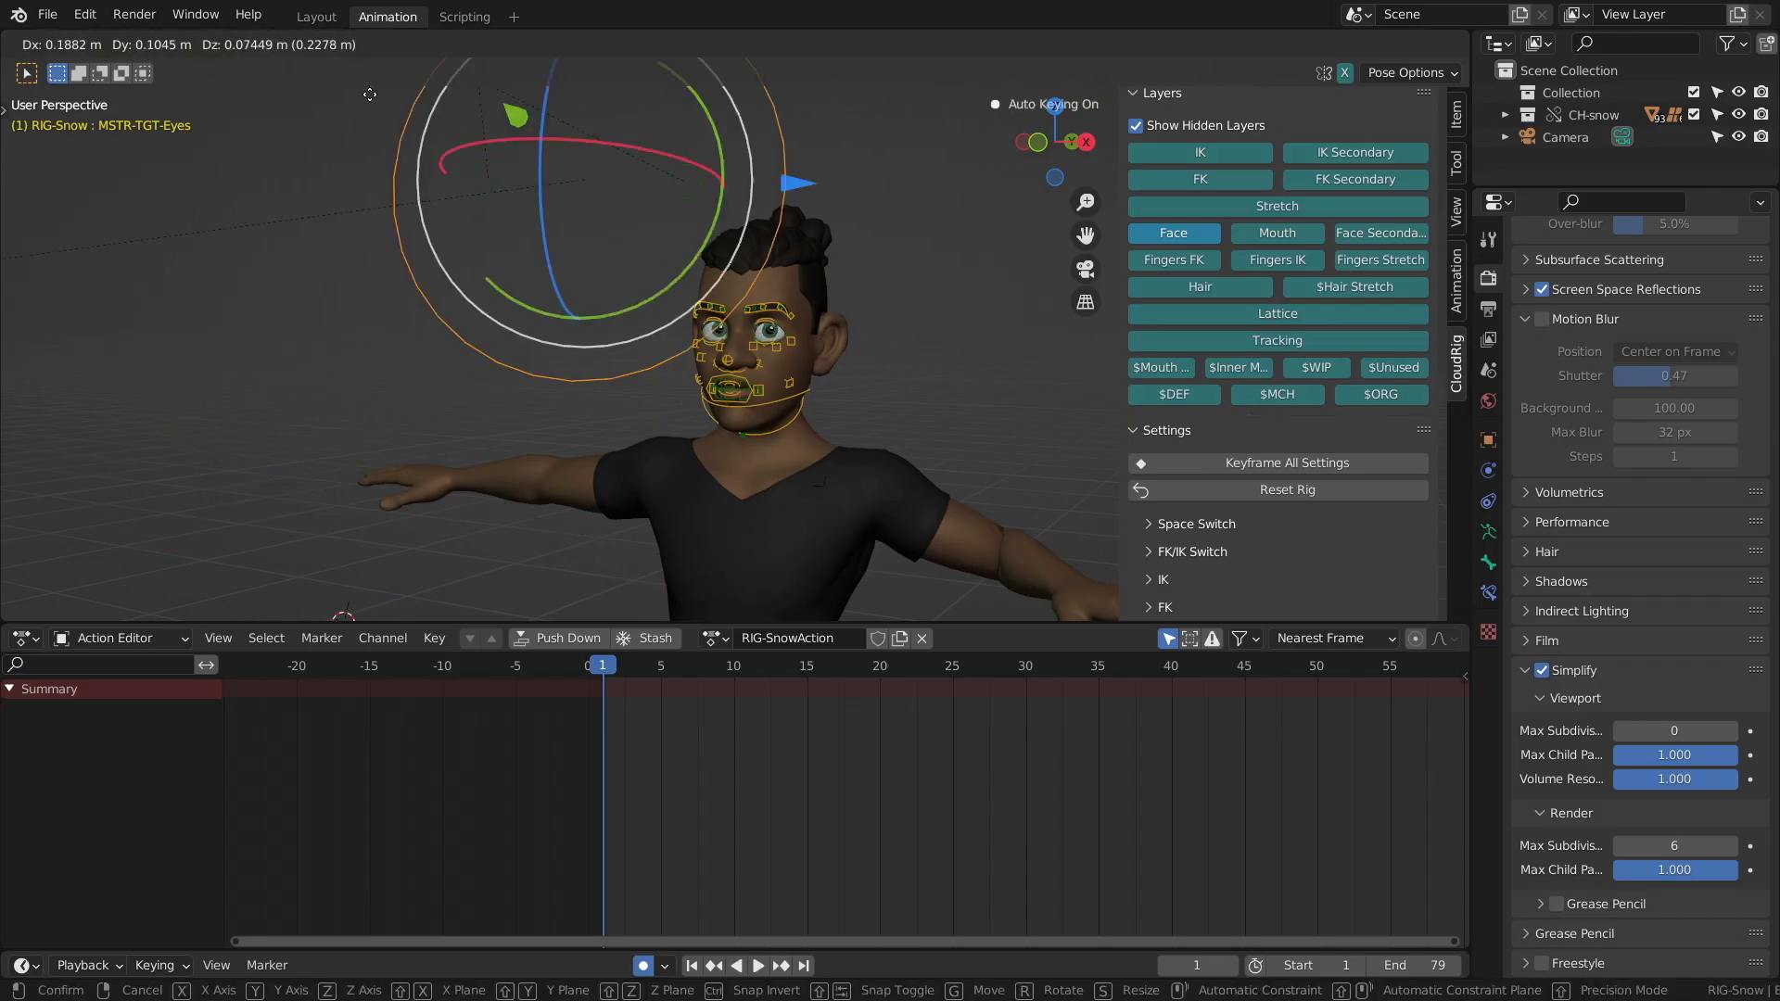
pyautogui.click(590, 263)
pyautogui.hotkey('ctrl', 'z')
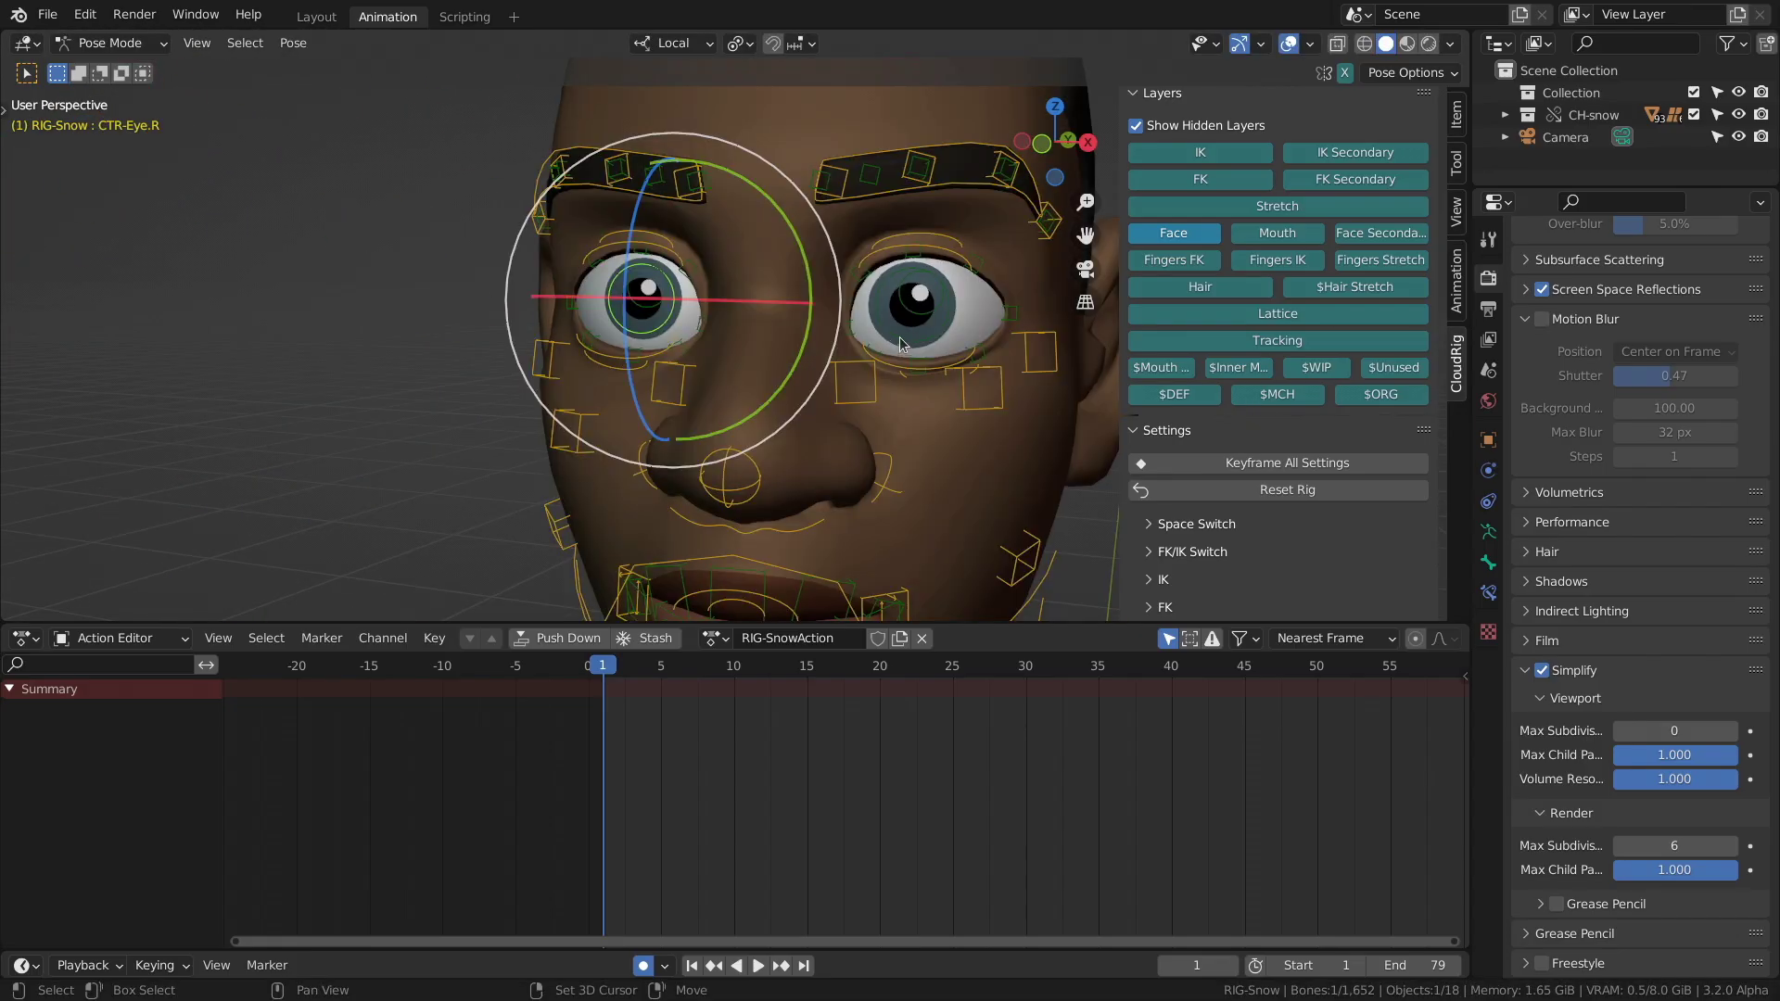
# - Add the left eye control to the right one and try scaling both together
pyautogui.keyDown('shift'); pyautogui.click(899, 345); pyautogui.keyUp('shift')
pyautogui.press('s')
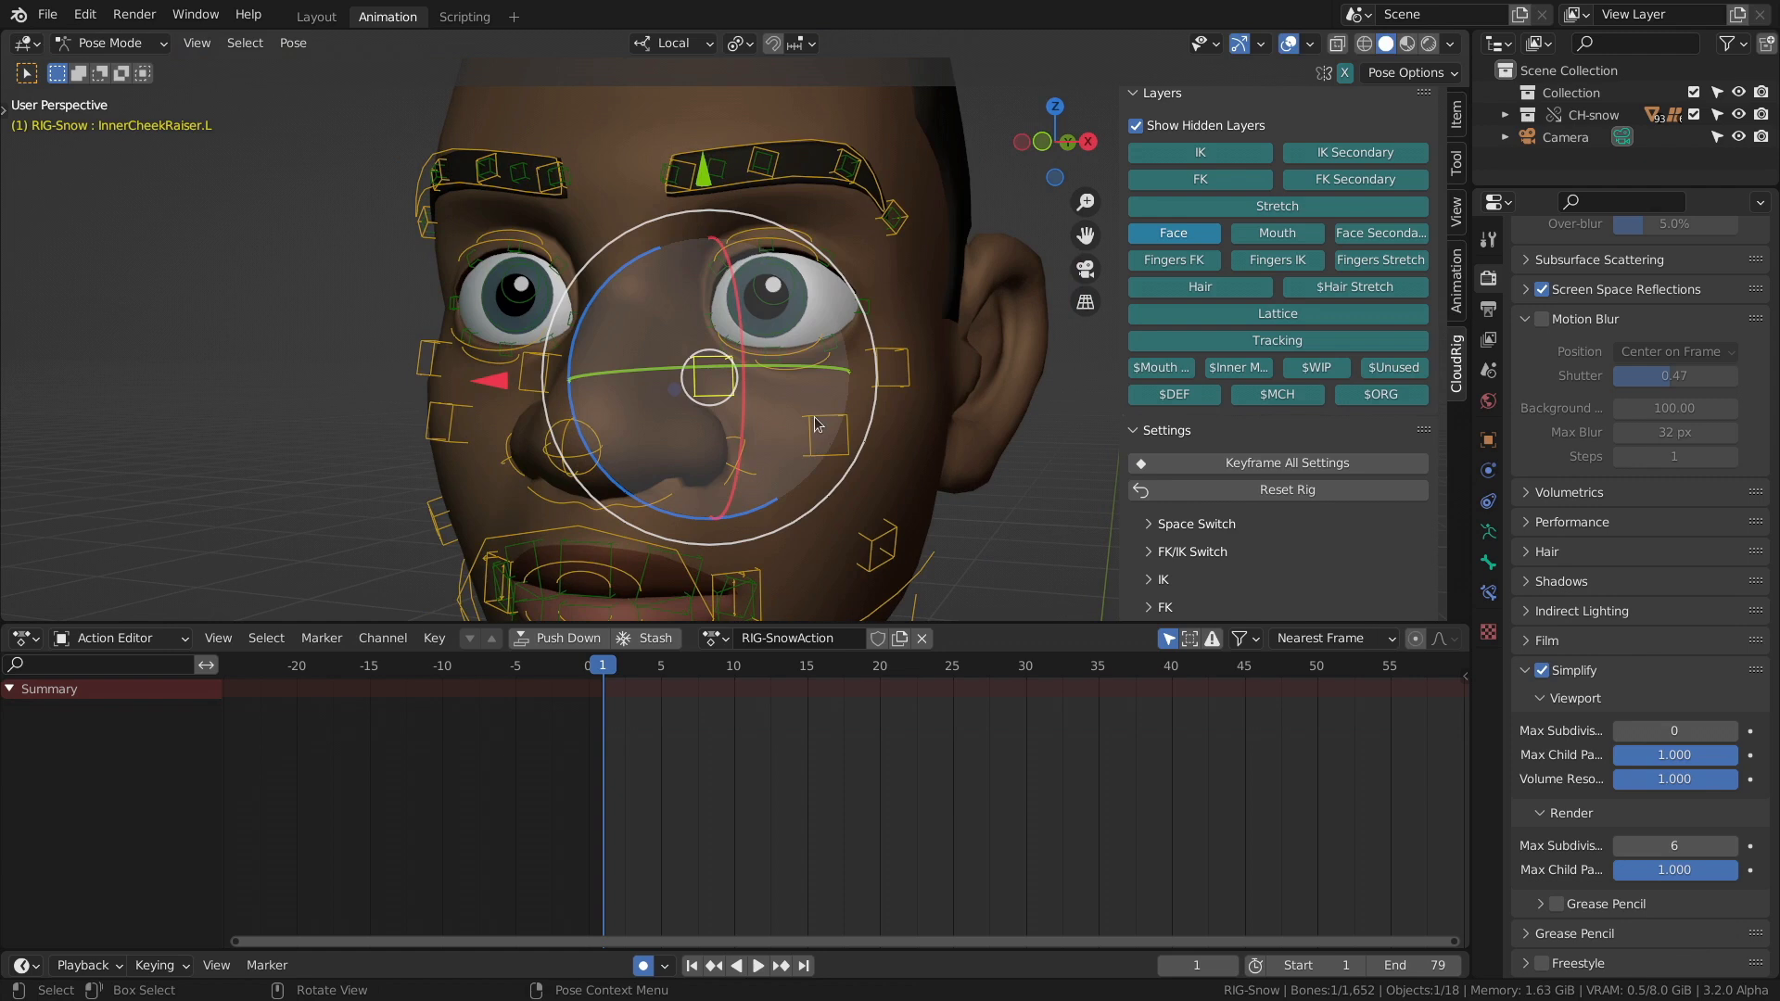
# - Try raising the lower left cheek control toward the eye
pyautogui.click(821, 428)
pyautogui.moveTo(803, 389); pyautogui.dragTo(820, 393, button='middle')
pyautogui.moveTo(814, 232); pyautogui.dragTo(863, 147)
# - Try moving the left nostril's tip control freely
pyautogui.click(877, 343)
pyautogui.click(880, 355)
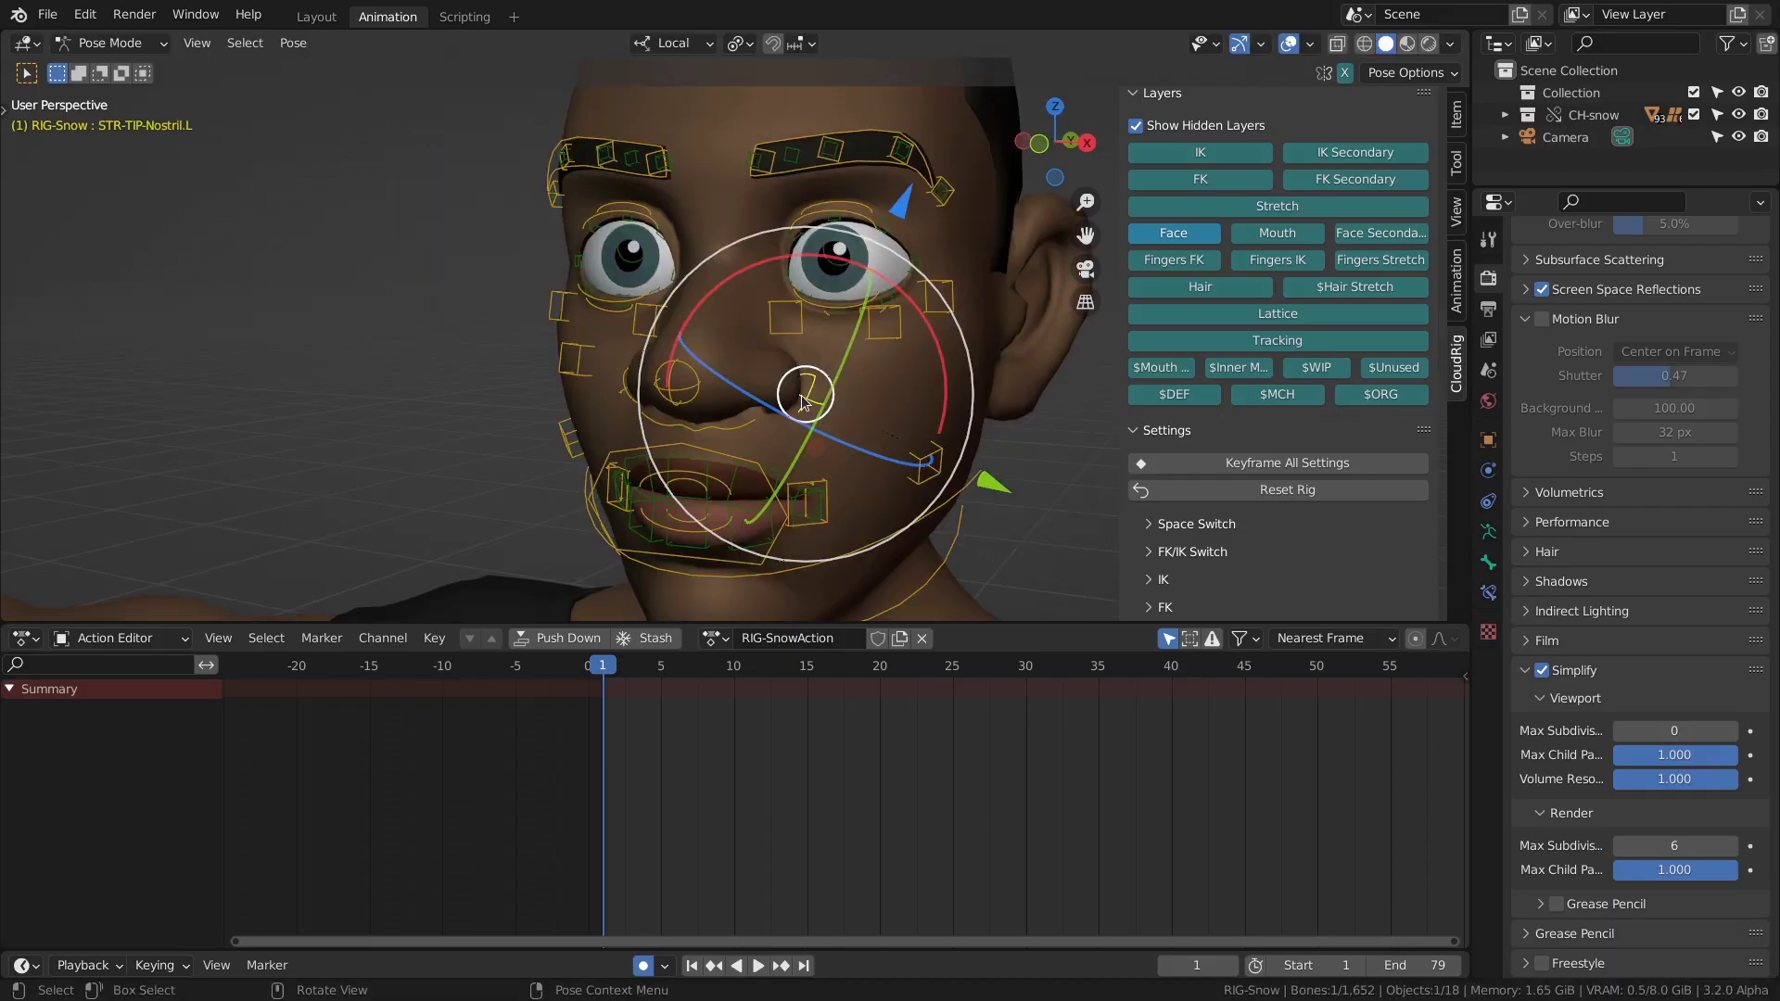
pyautogui.press('g')
pyautogui.click(718, 447)
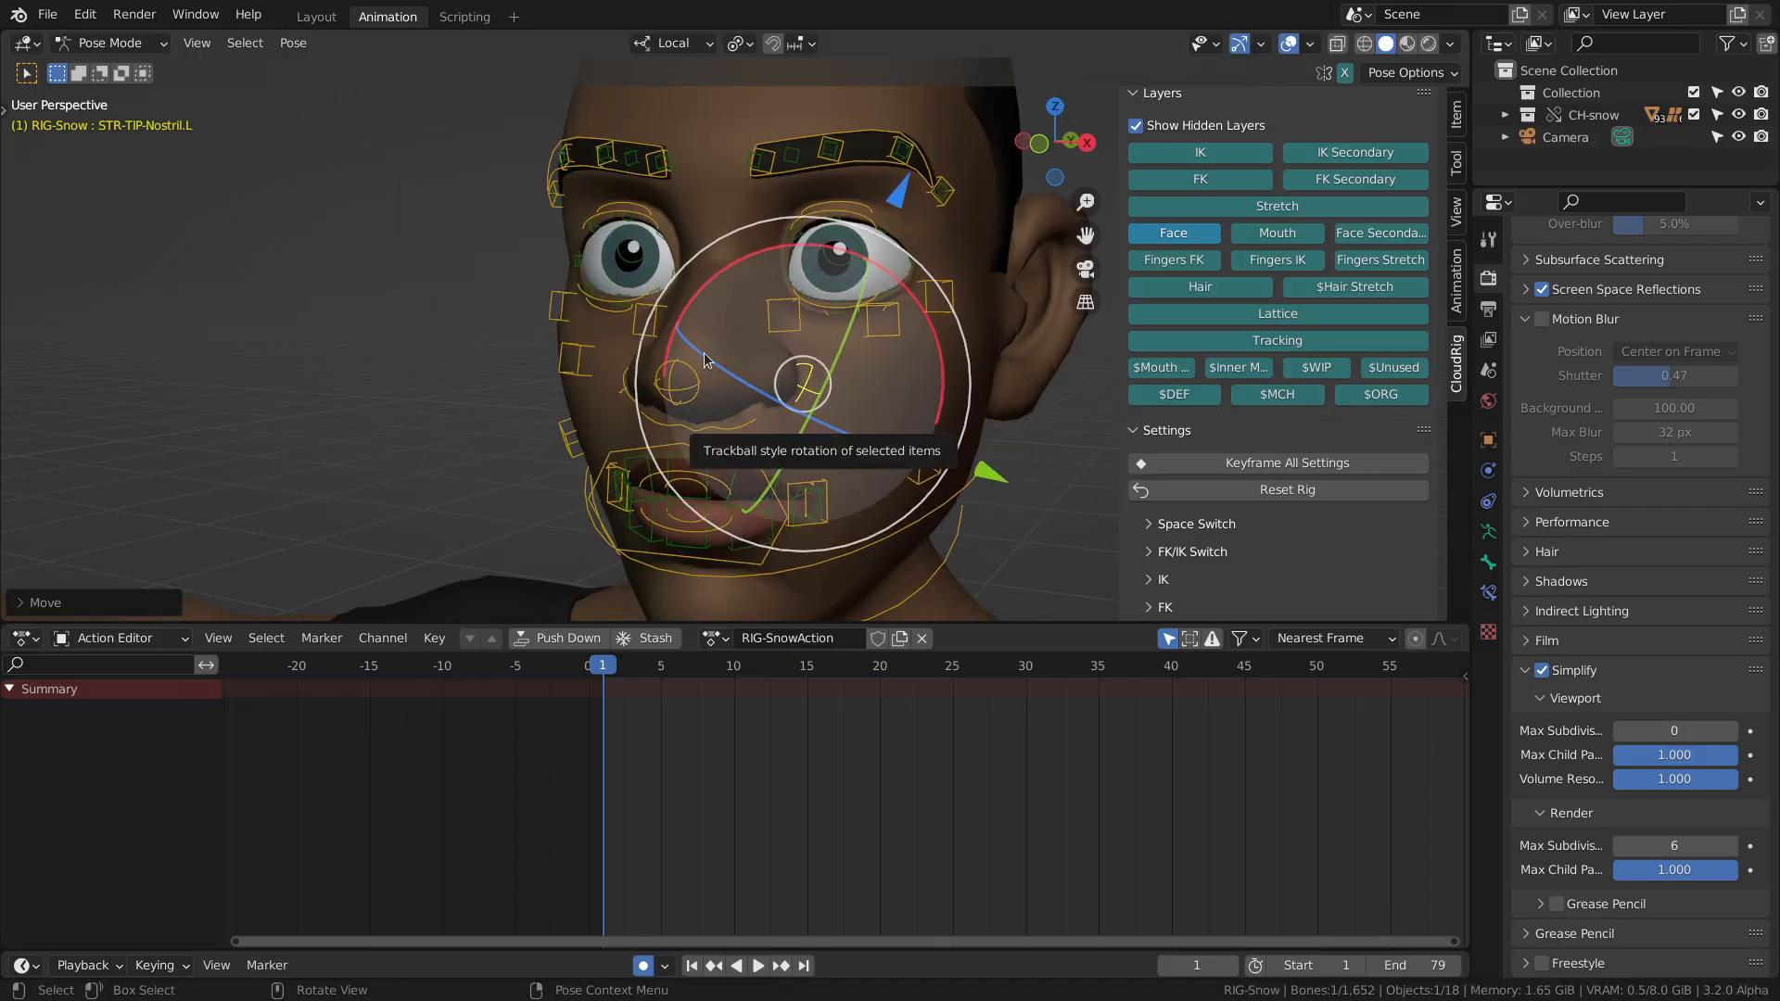
# - Try moving the whole nose with its CTR-Nose control
pyautogui.click(676, 431)
pyautogui.press('g')
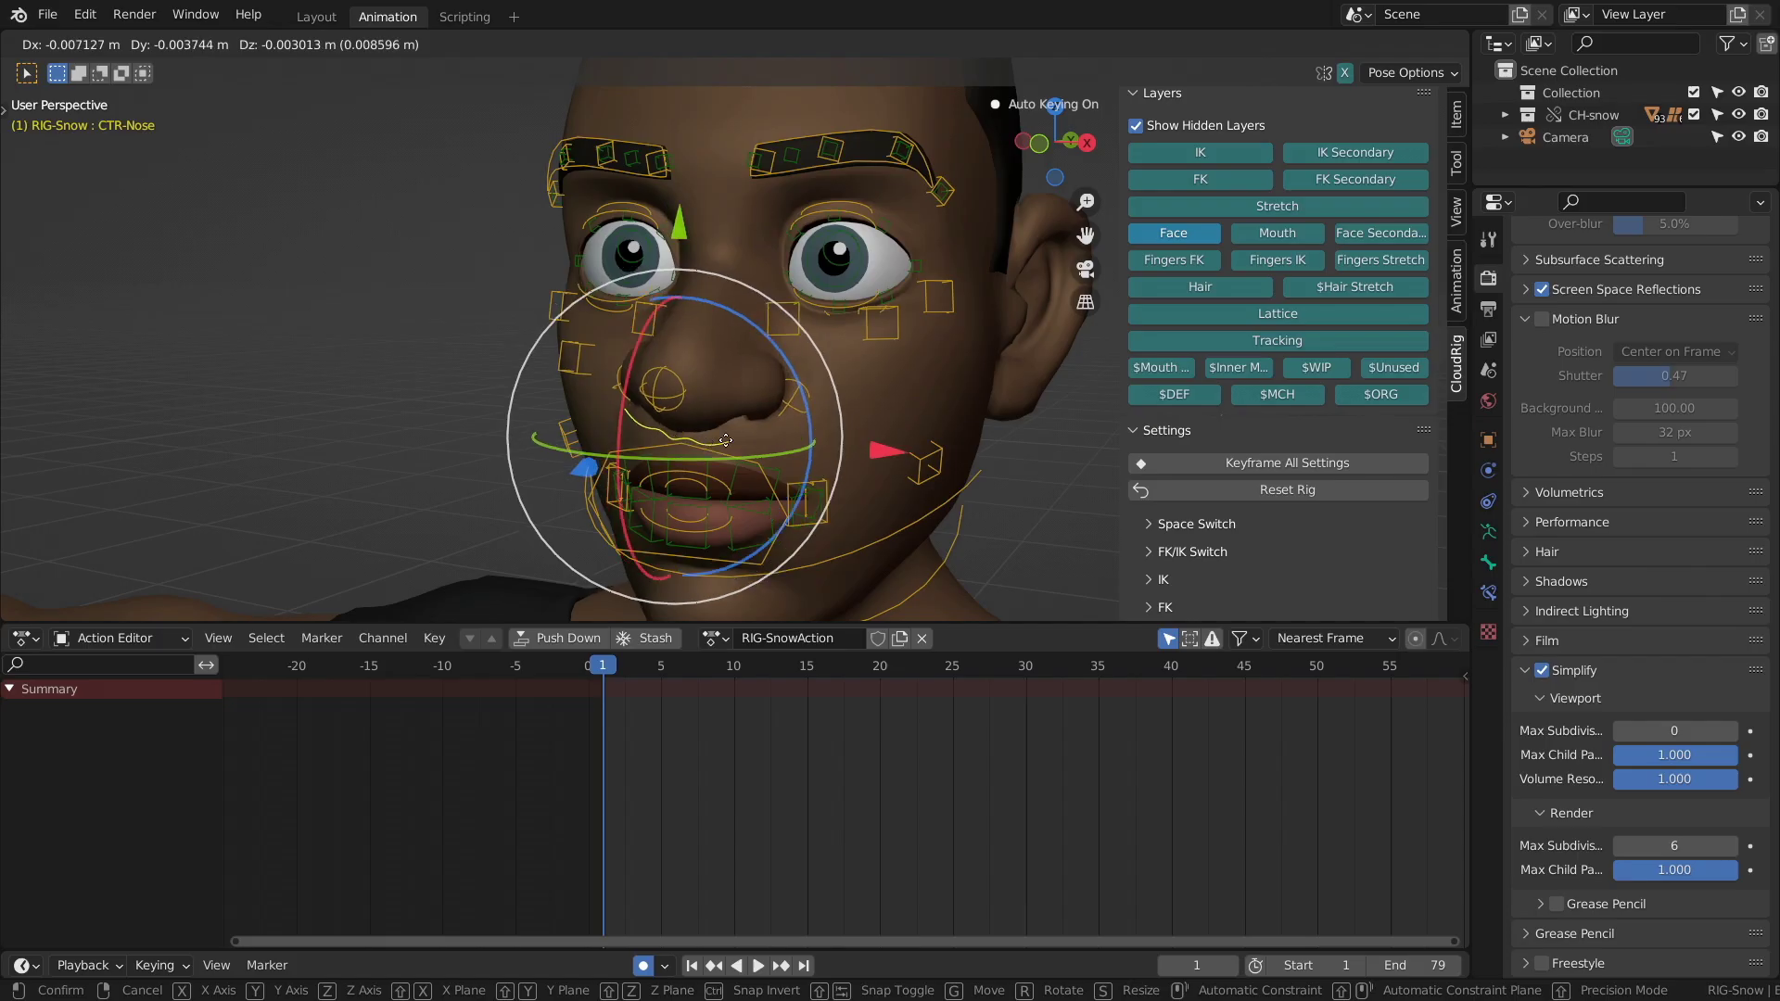
pyautogui.click(728, 451)
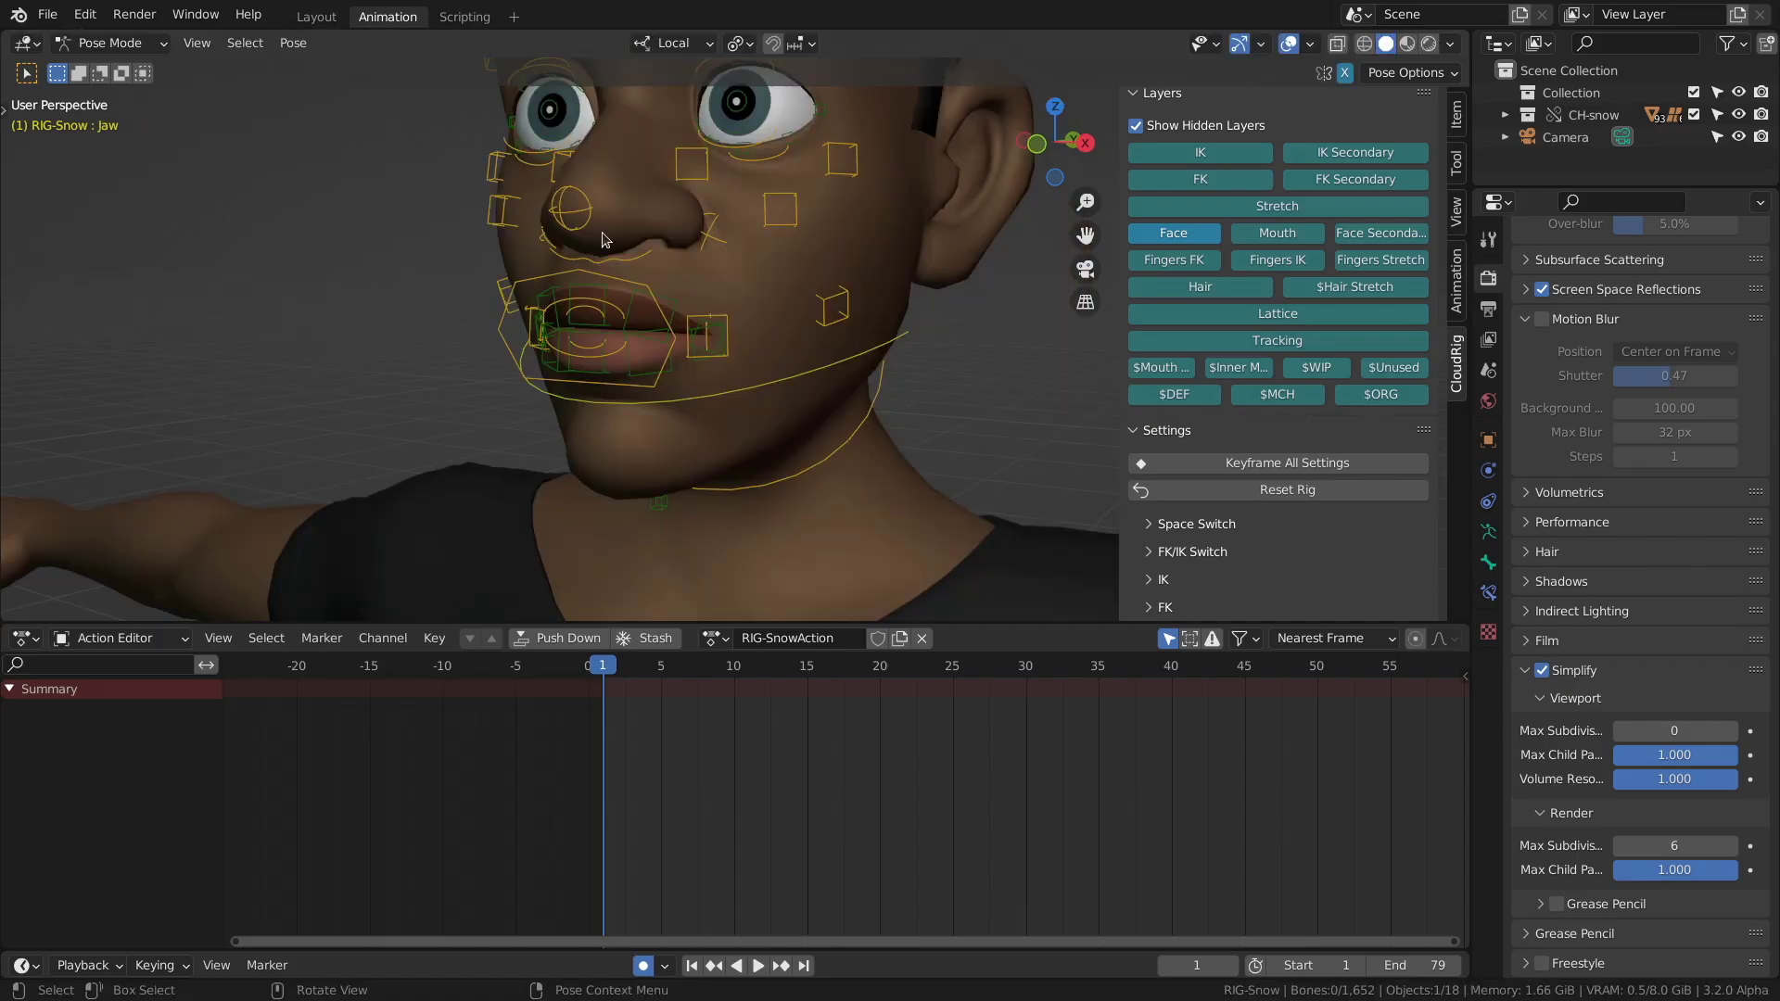
# - Open the mouth by rotating the jaw control about 17° around its local X axis
pyautogui.click(728, 375)
pyautogui.press('r')
pyautogui.press('x')
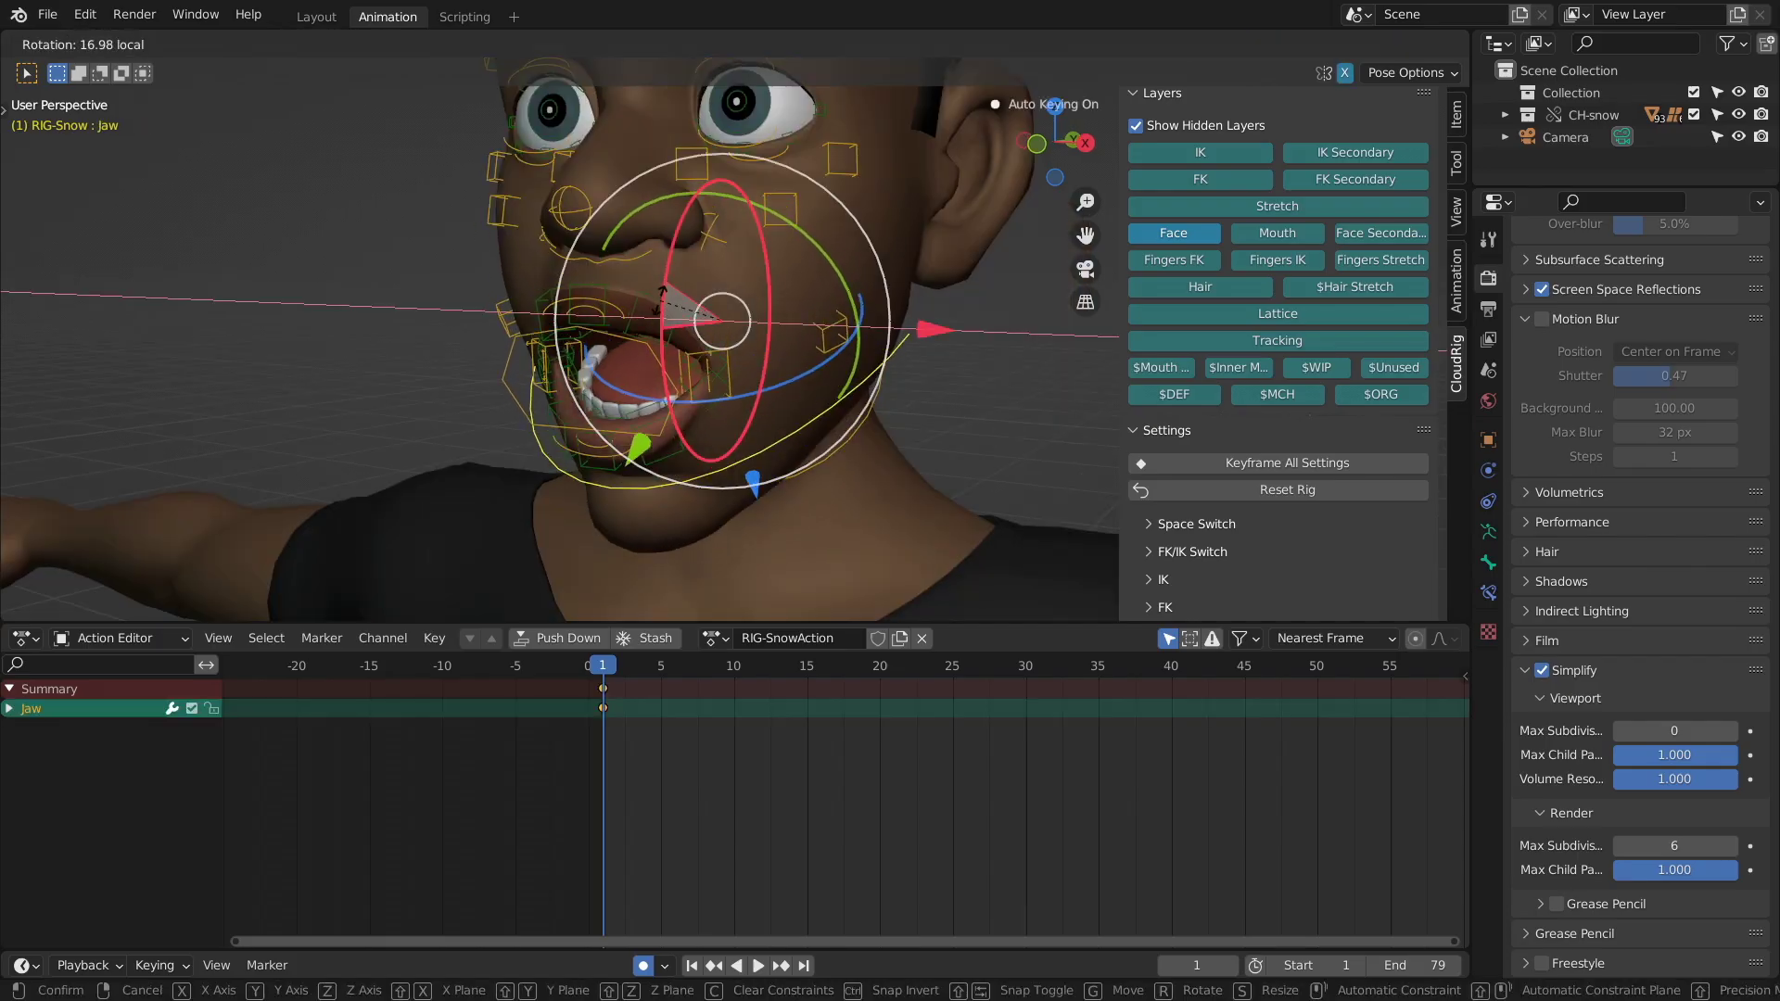
pyautogui.click(661, 300)
# - Try a trackball rotation of the master mouth control and cancel it
pyautogui.scroll(1, 584, 414)
pyautogui.click(573, 422)
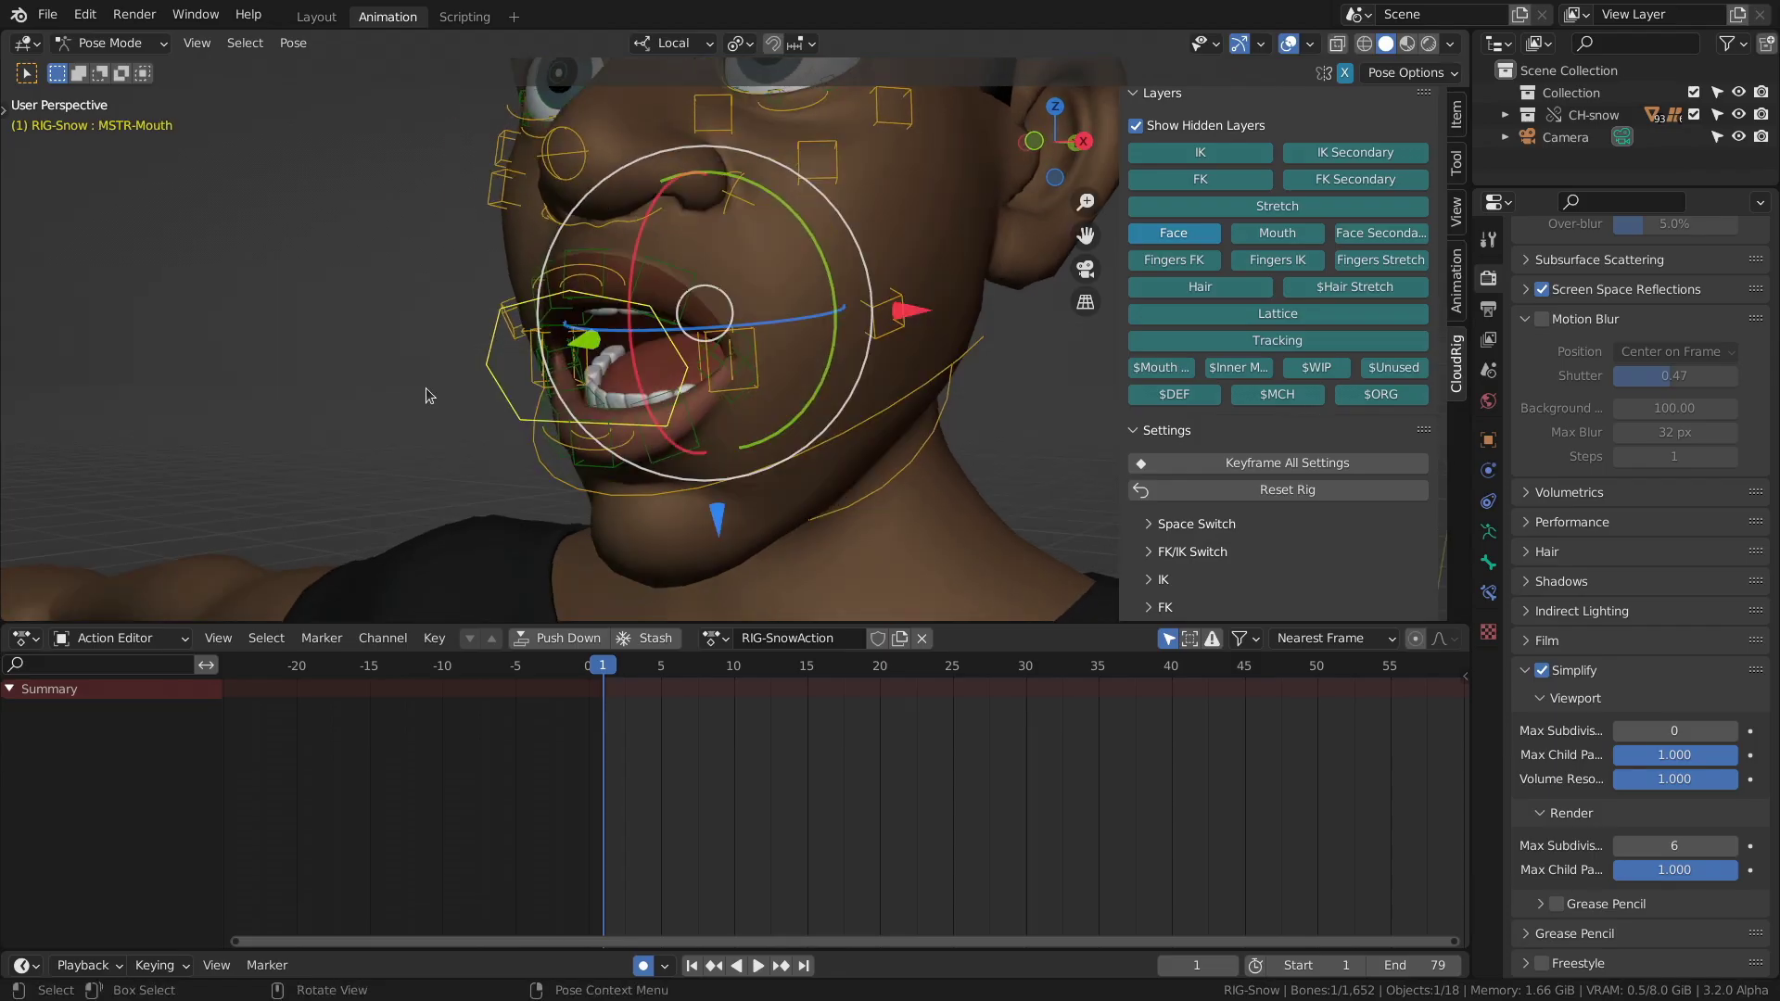
pyautogui.click(491, 374)
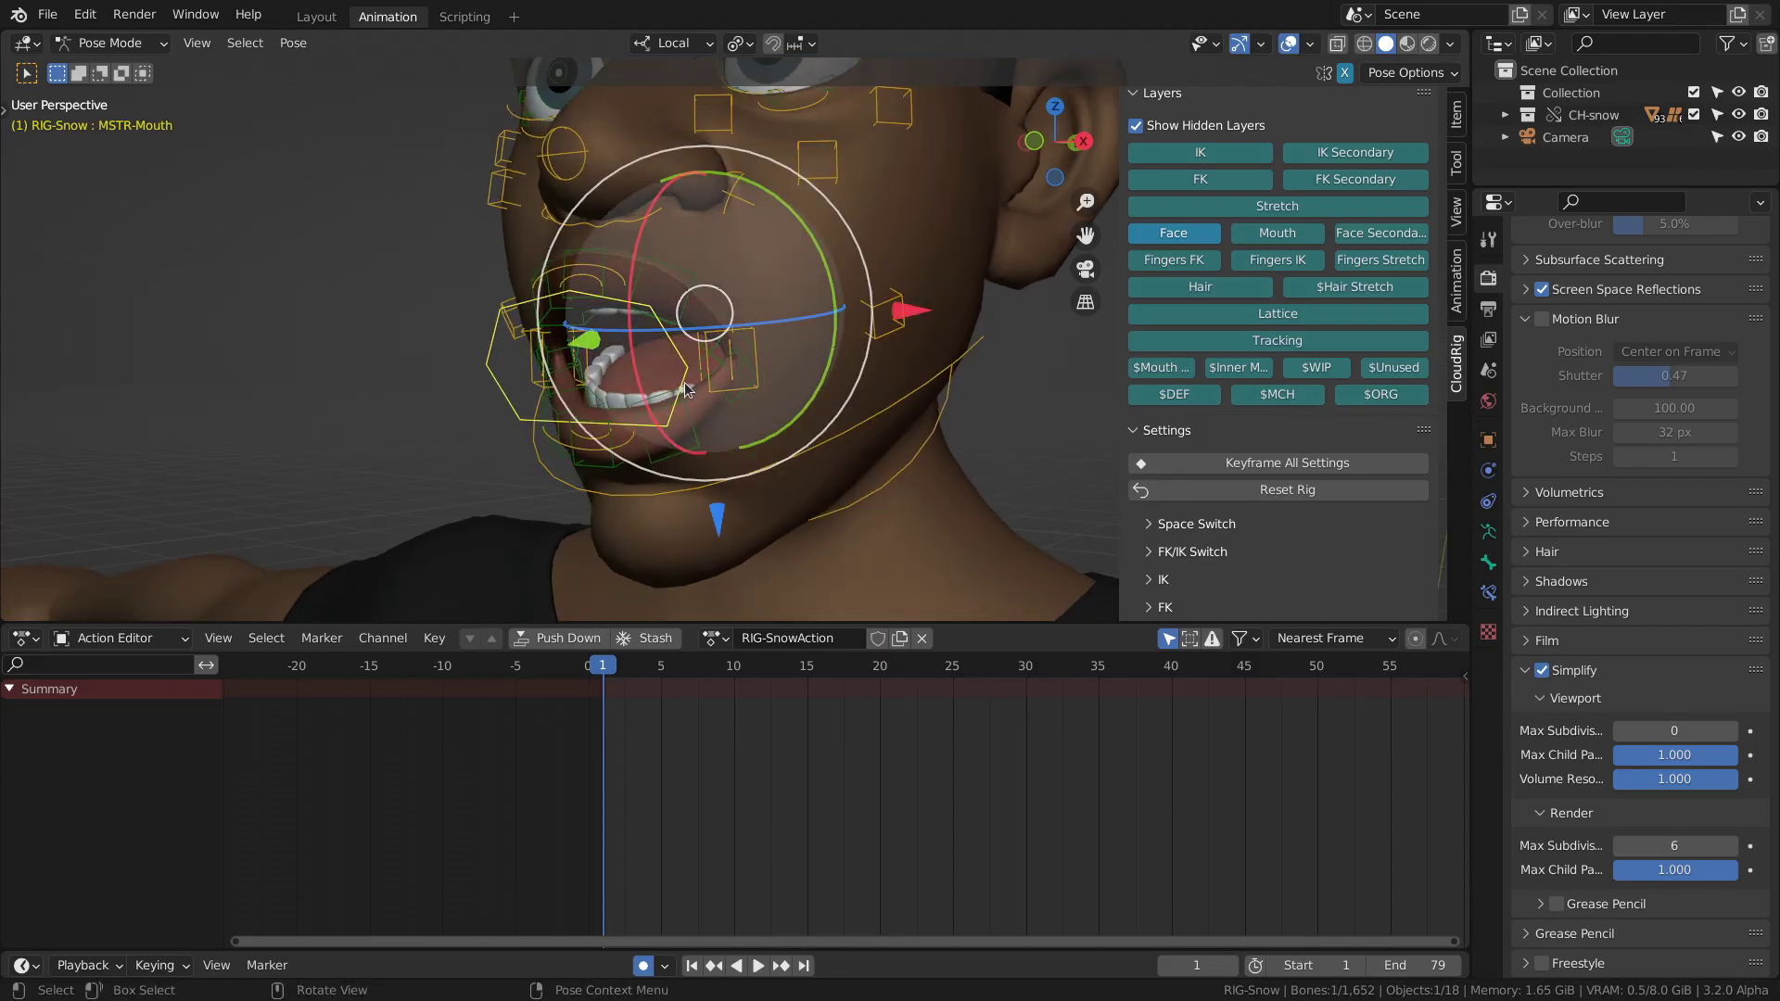
pyautogui.press('r')
pyautogui.press('r')
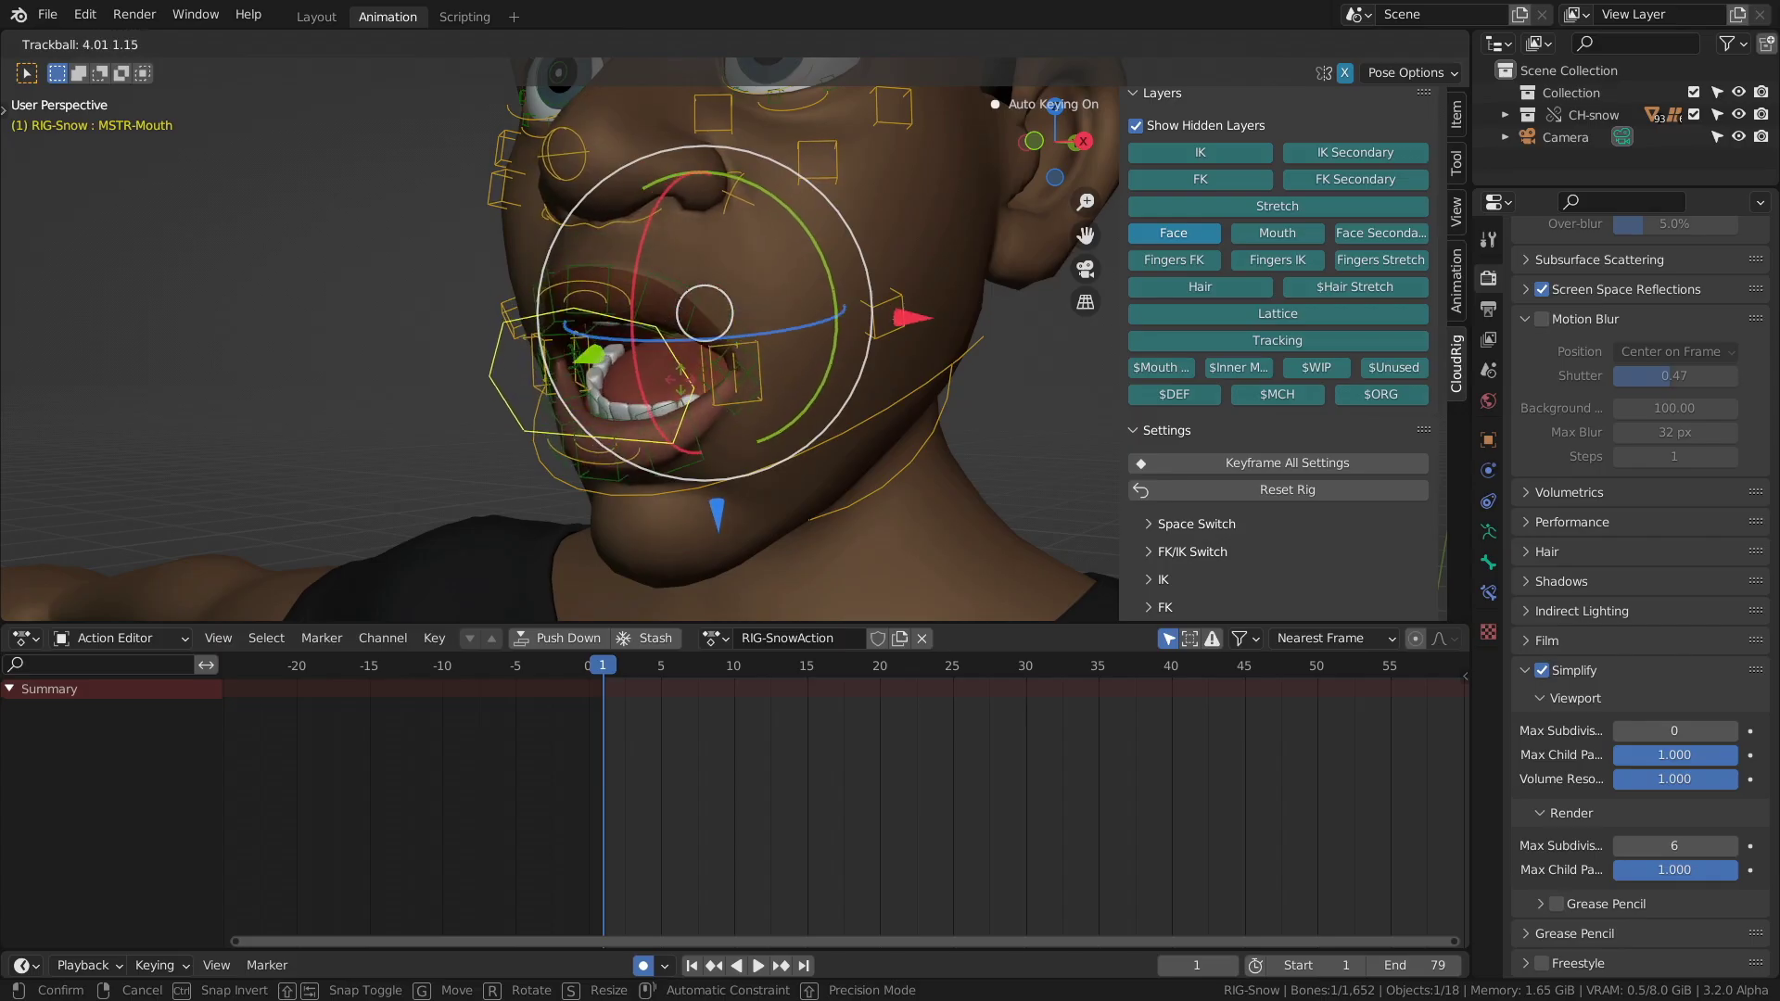
pyautogui.rightClick(770, 324)
# - Try moving the left lip corner control upward and undo the move
pyautogui.moveTo(774, 325); pyautogui.dragTo(825, 318, button='middle')
pyautogui.click(800, 344)
pyautogui.press('g')
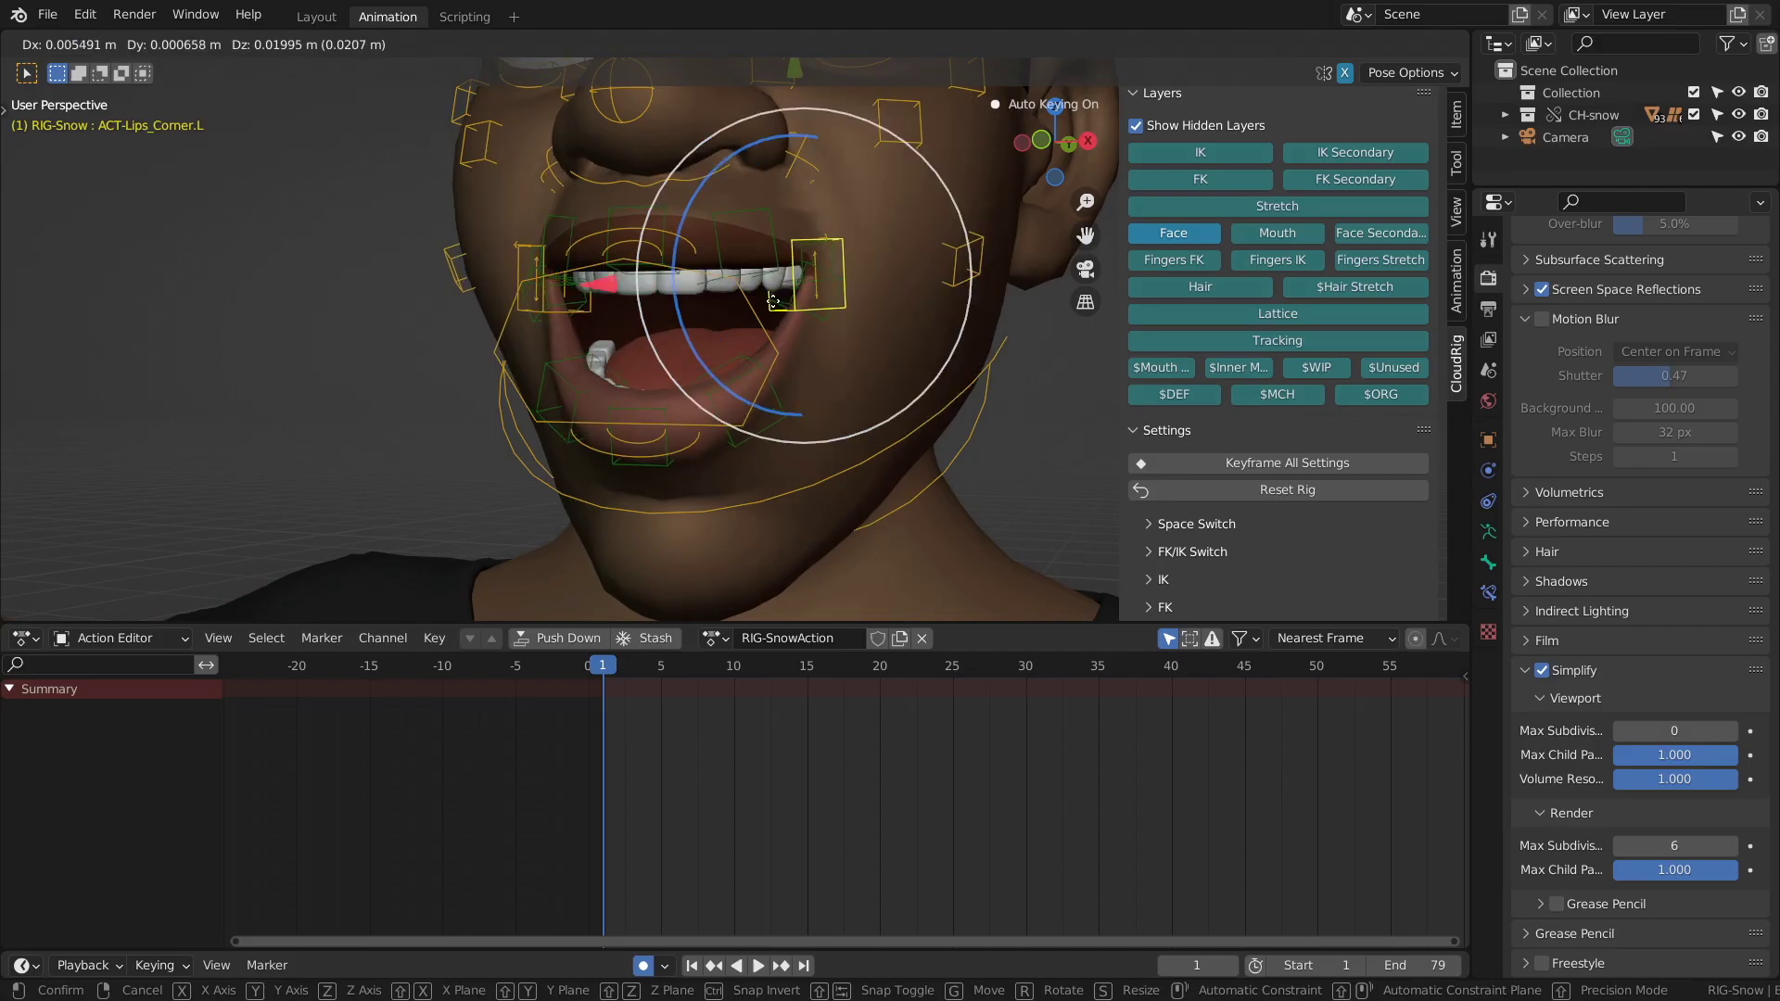
pyautogui.click(818, 297)
pyautogui.hotkey('ctrl', 'z')
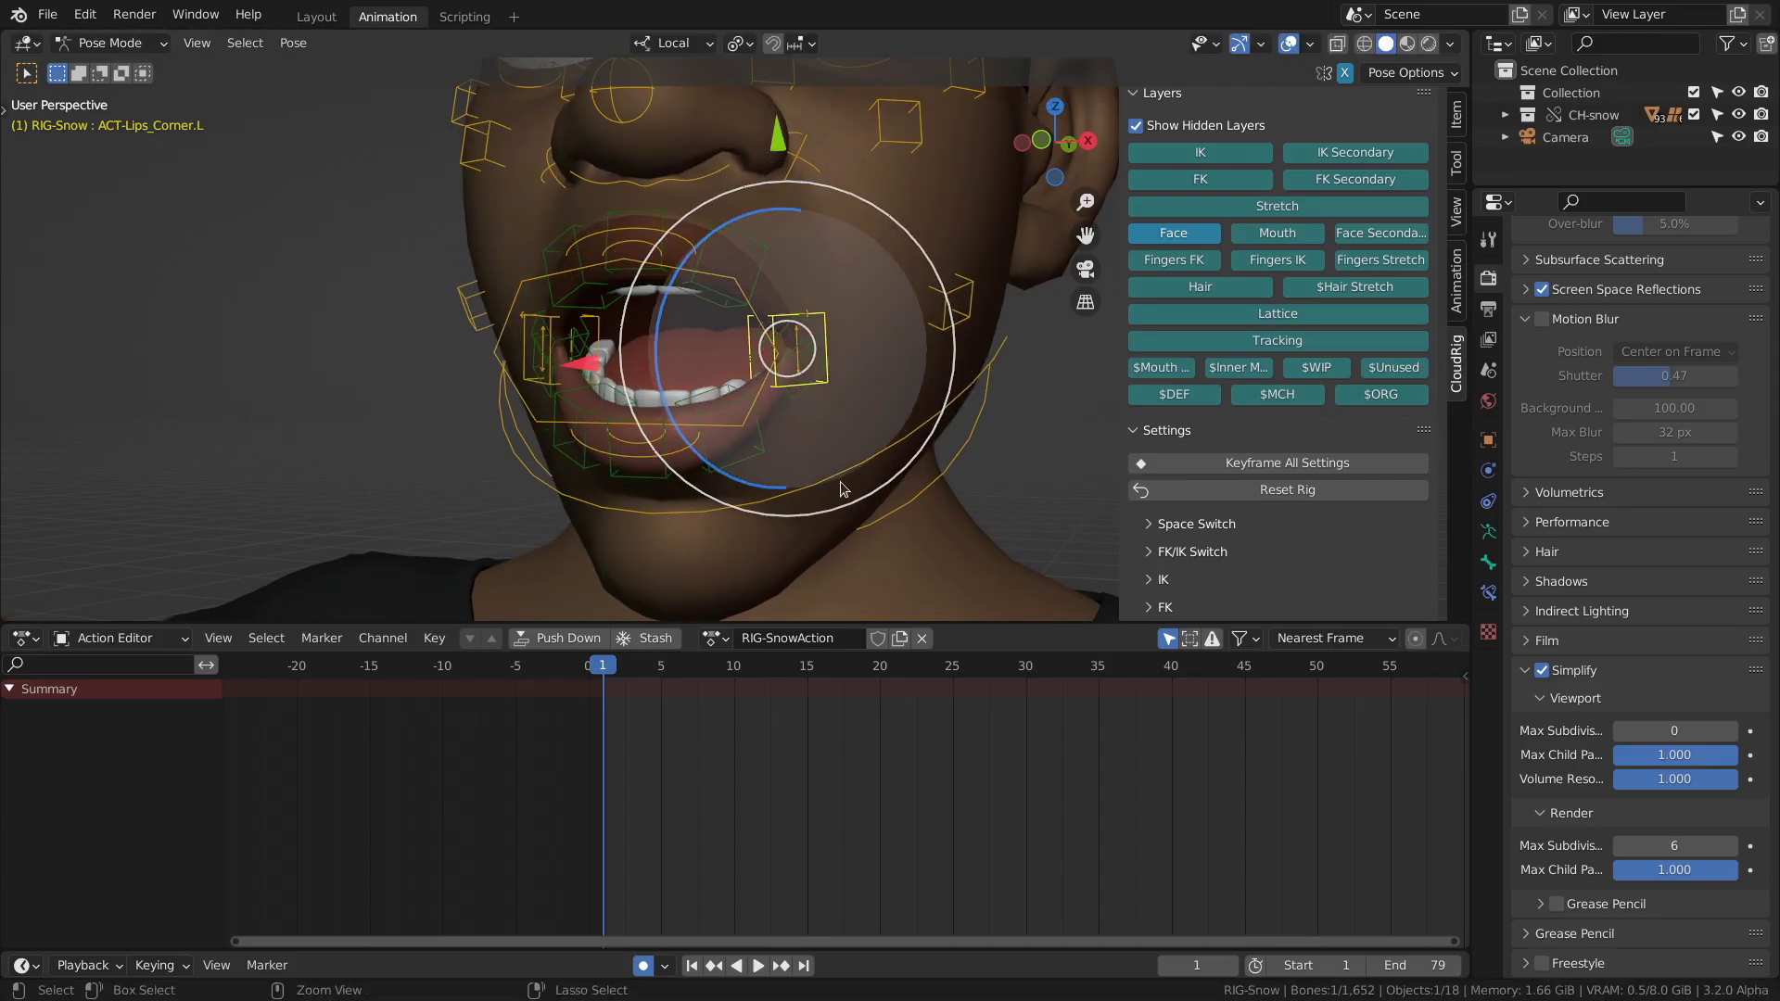
# - Move the left lip corner control outward and up by about 0.027 m, and rotate it around its local Z axis
pyautogui.moveTo(842, 489); pyautogui.dragTo(768, 376, button='middle')
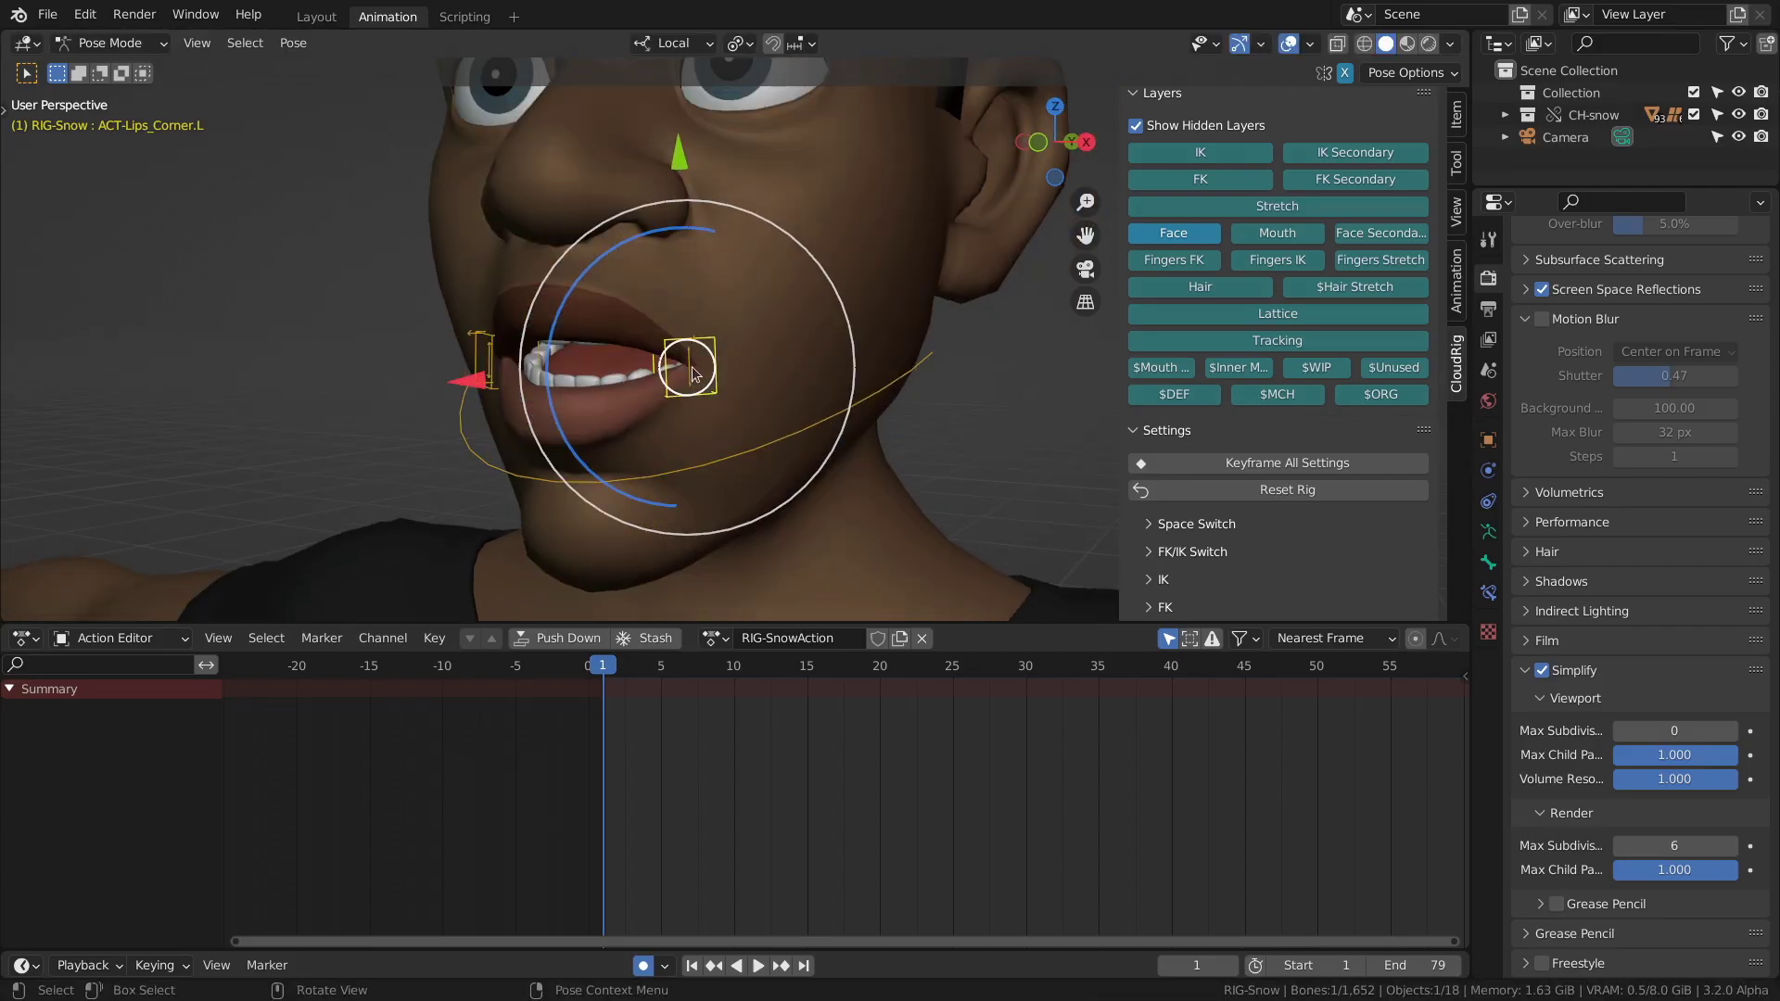
pyautogui.press('g')
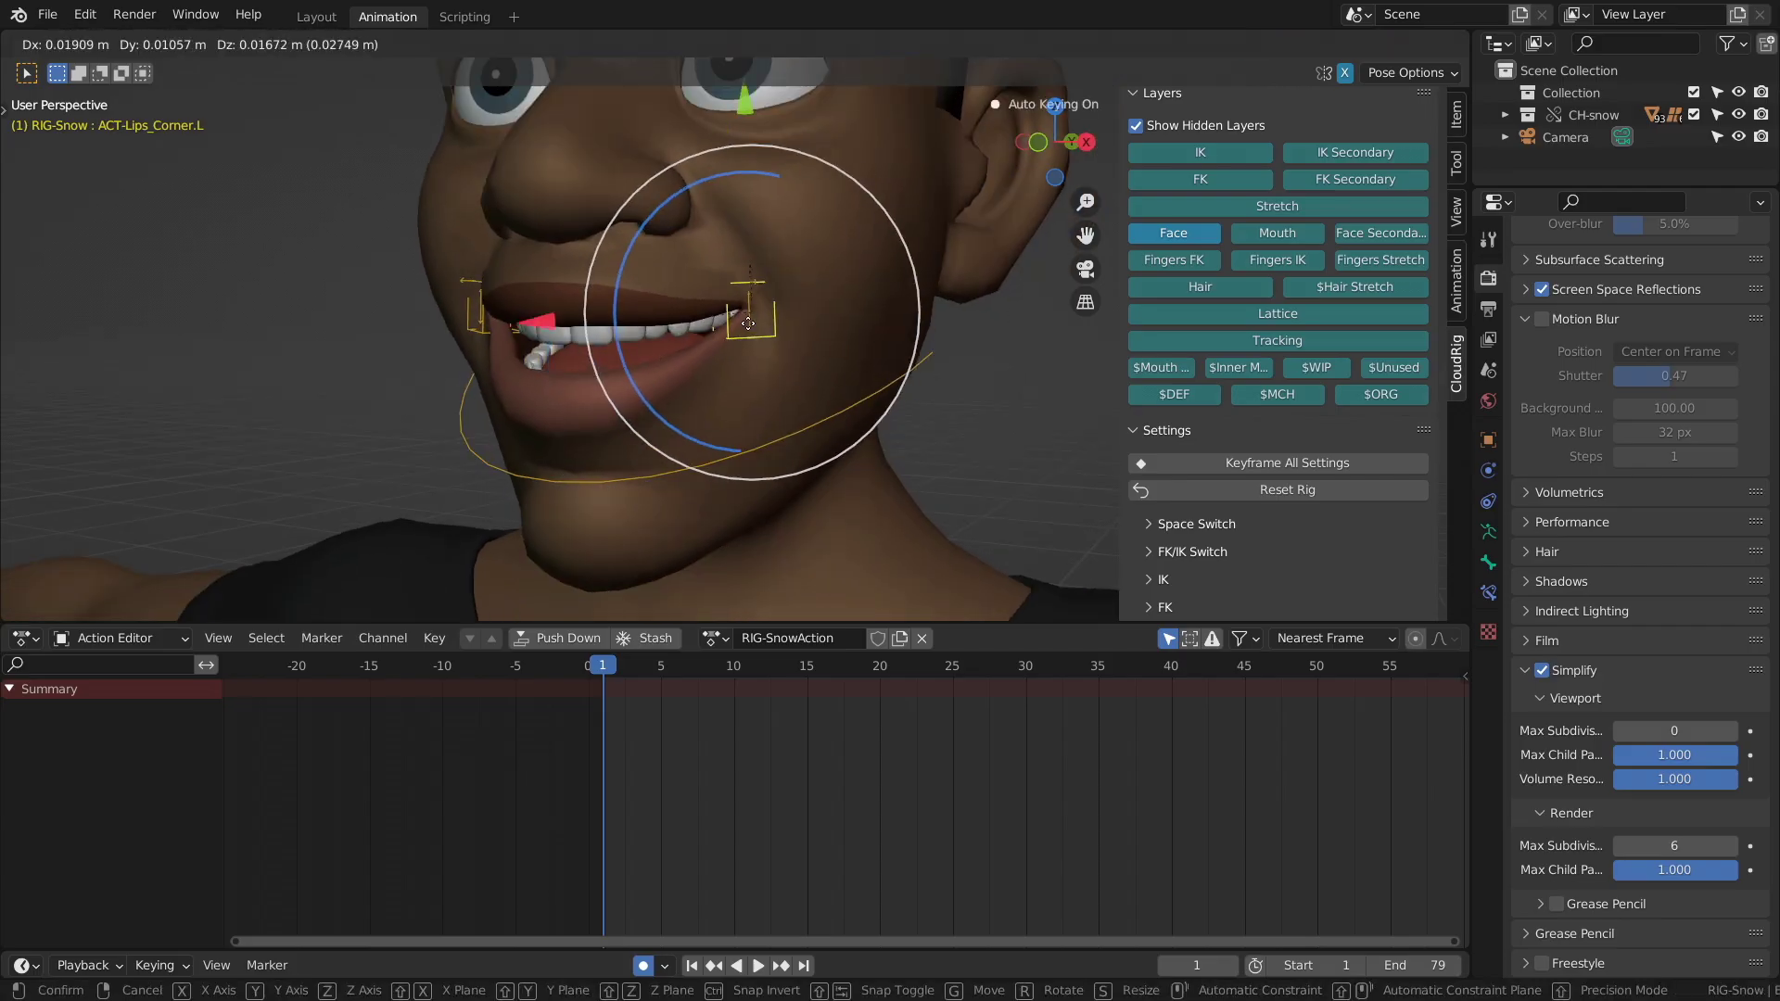
pyautogui.click(634, 238)
pyautogui.press('r')
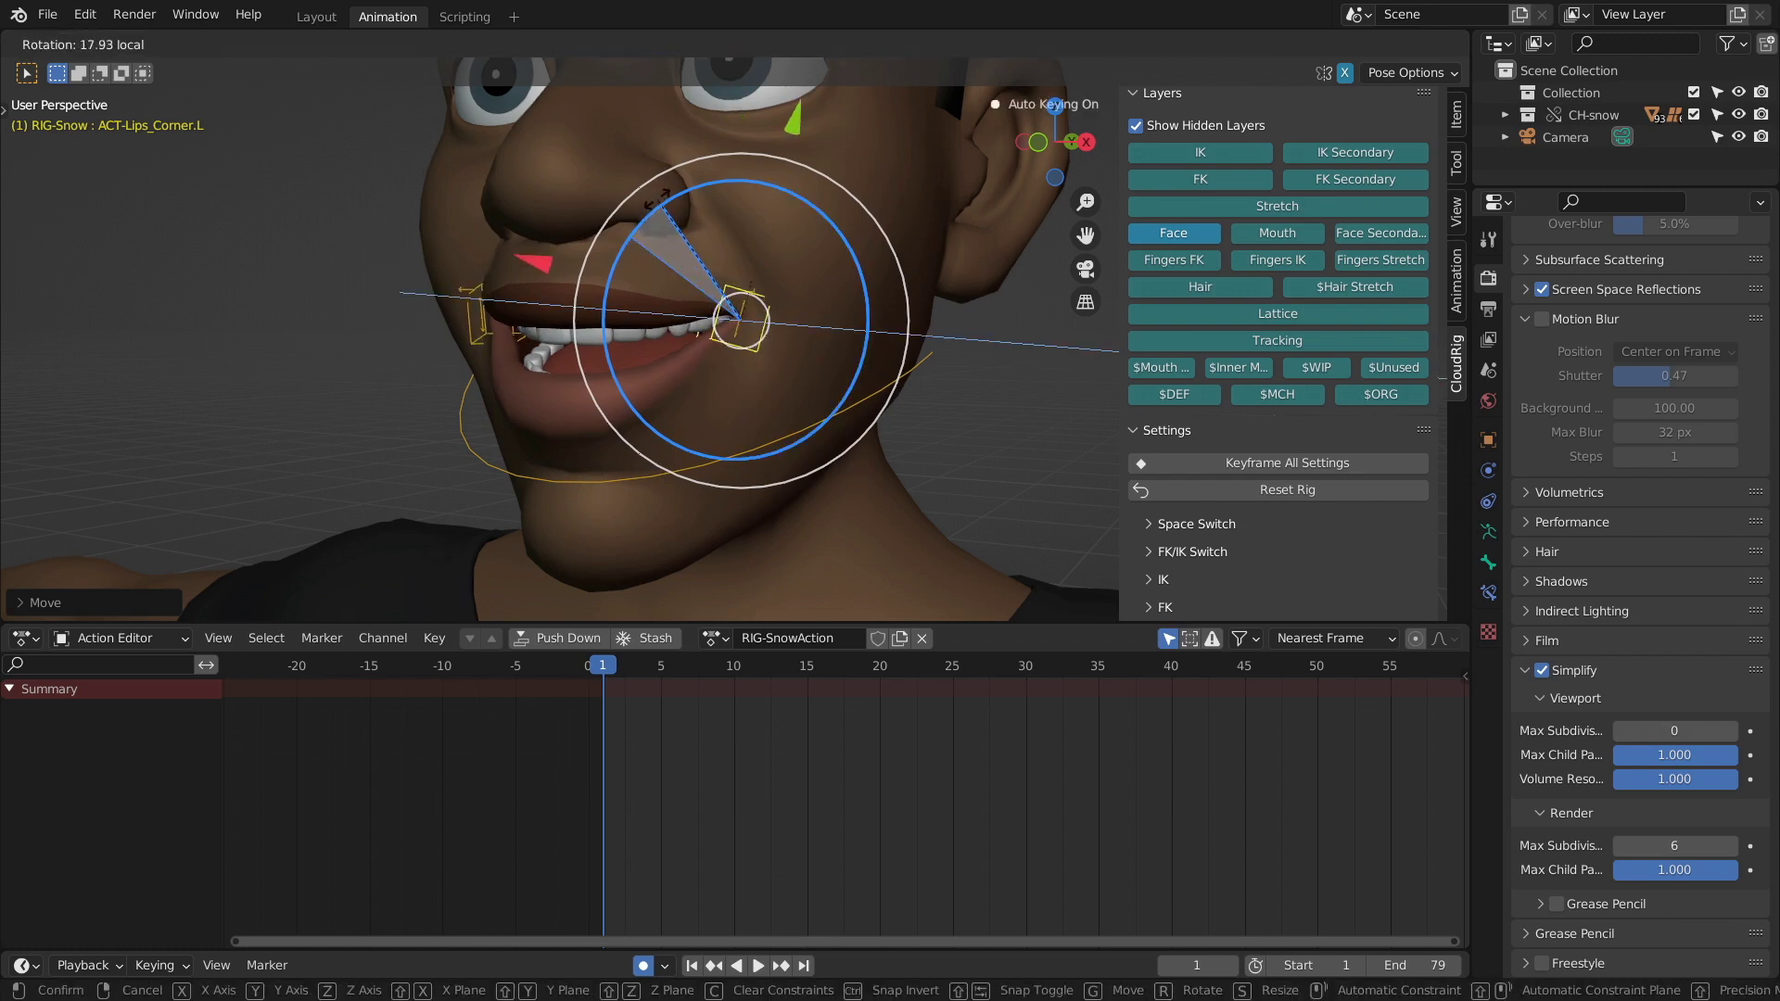
pyautogui.click(646, 225)
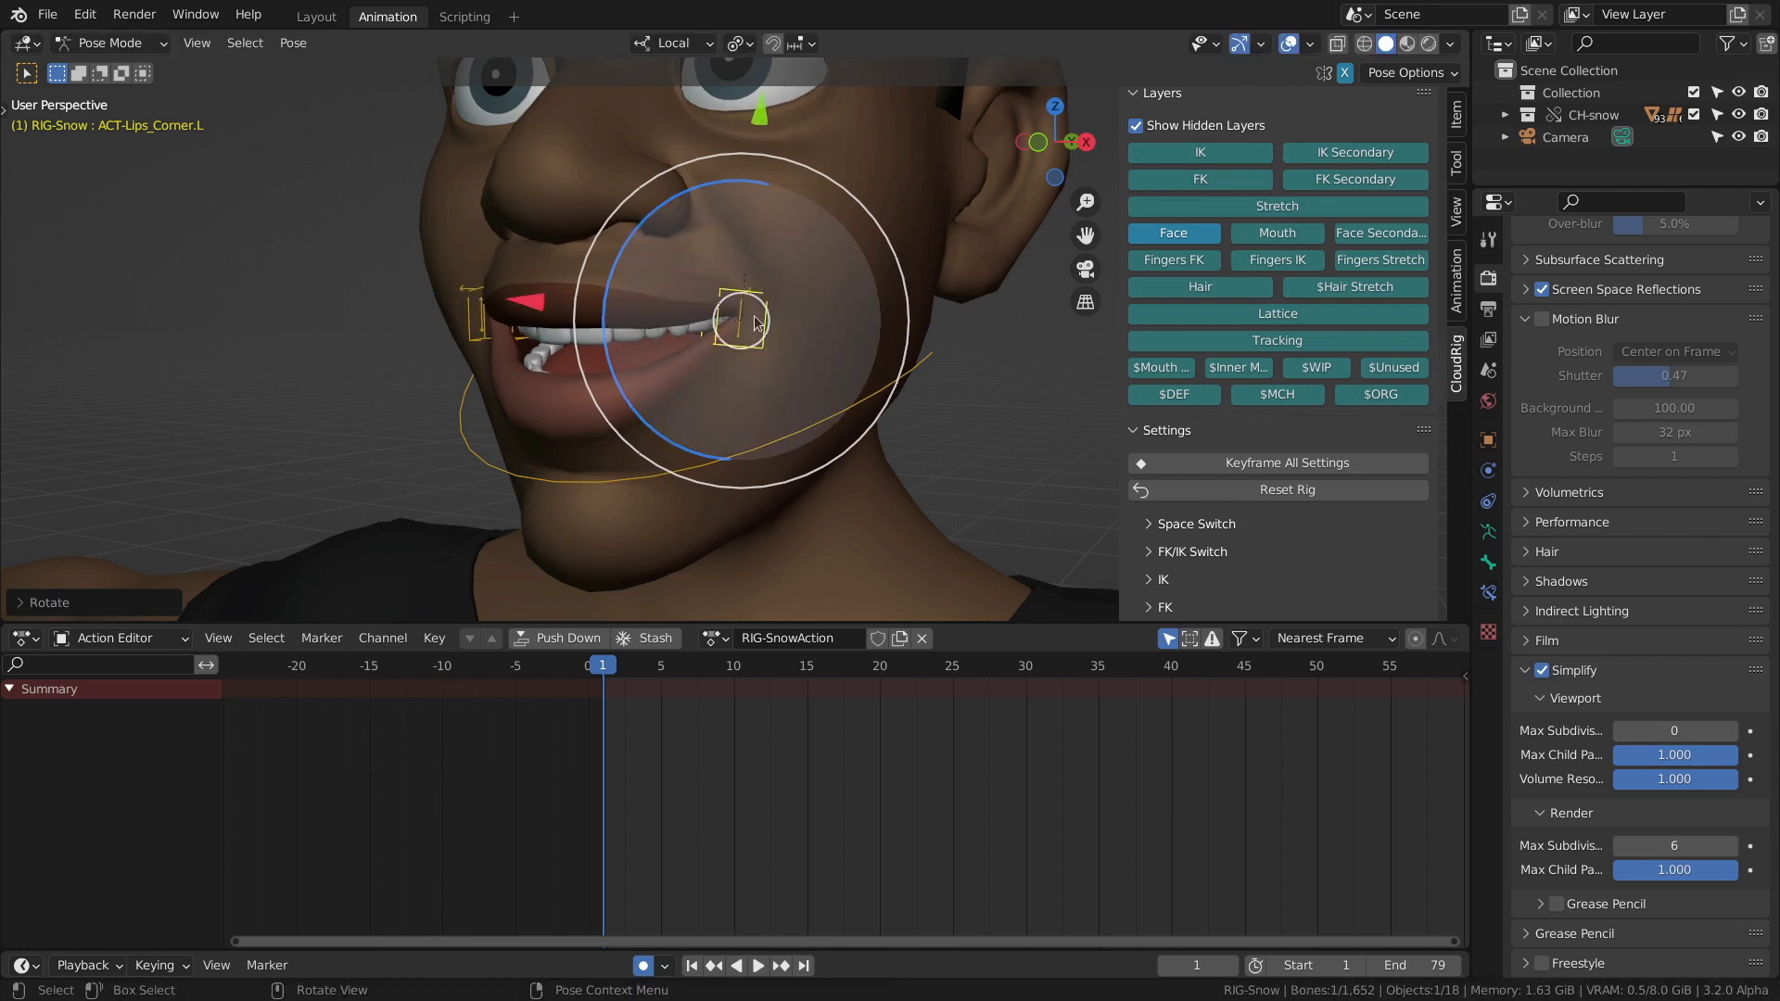
# - Try moving the left lip corner control inward, cancel scaling it, and undo the move
pyautogui.moveTo(732, 322); pyautogui.dragTo(556, 287)
pyautogui.press('s')
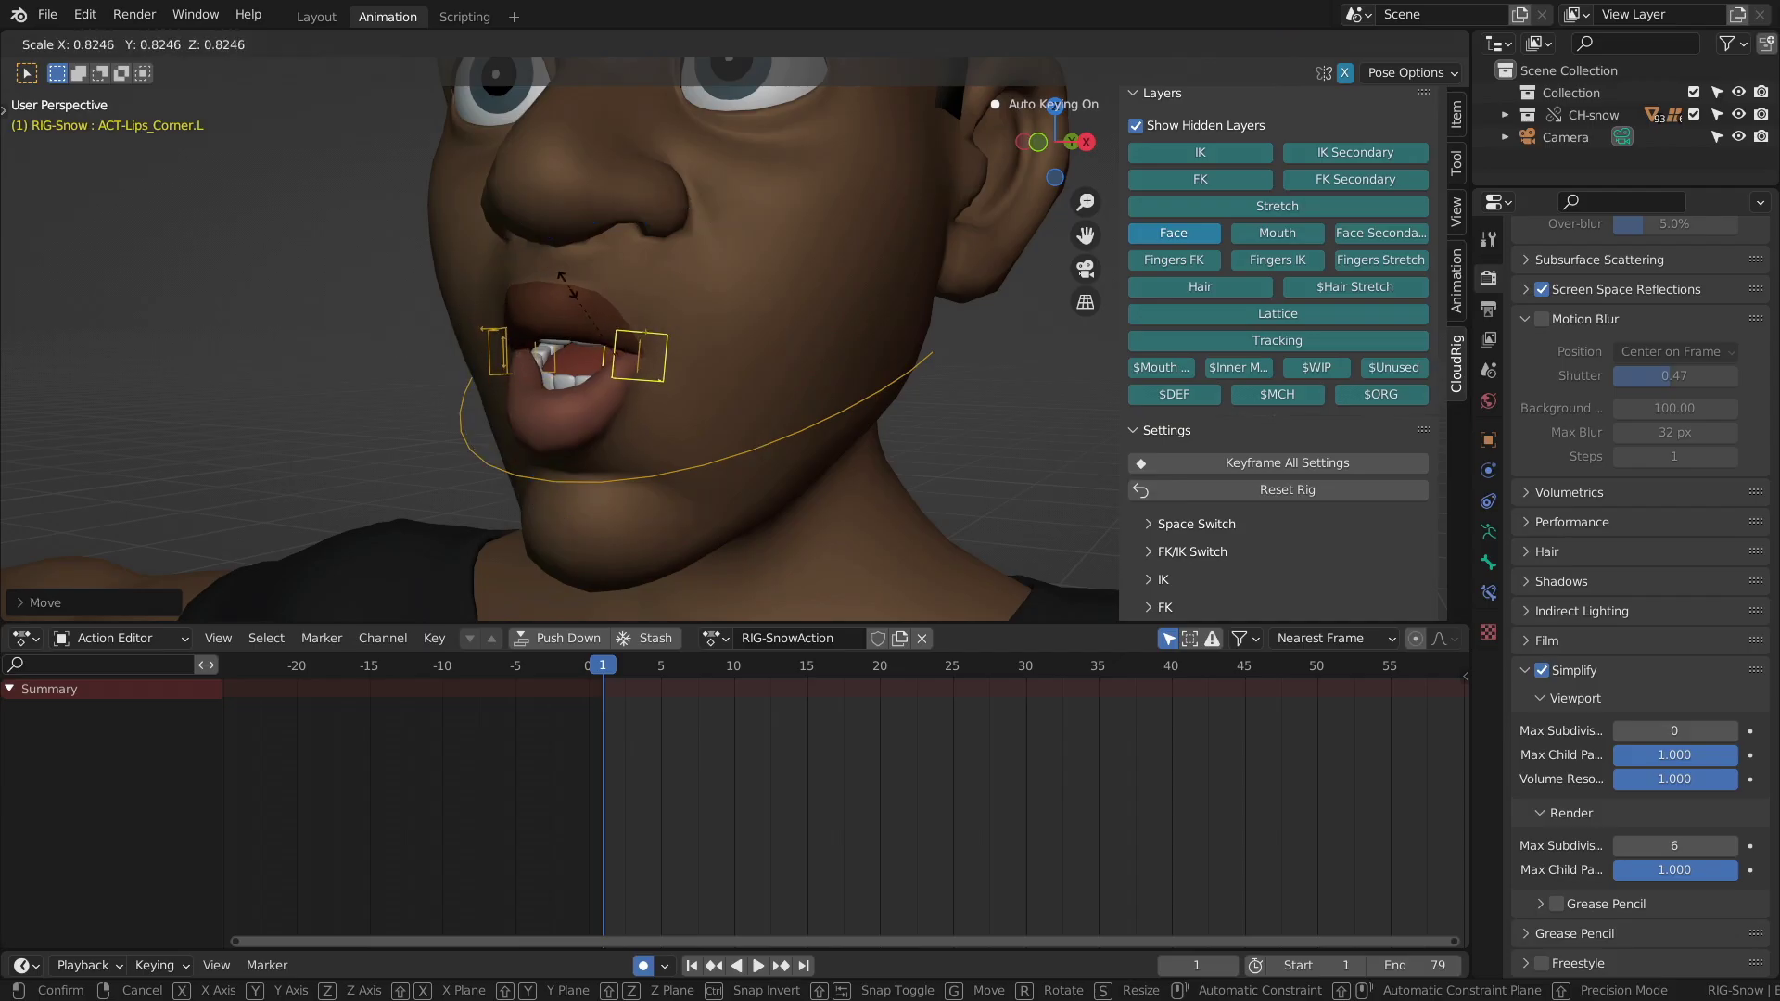
pyautogui.rightClick(571, 289)
pyautogui.hotkey('ctrl', 'z')
# - Move the left lip corner parent switcher upward along its local Y axis by about 0.009 m
pyautogui.scroll(3, 751, 337)
pyautogui.keyDown('shift'); pyautogui.moveTo(751, 337); pyautogui.dragTo(780, 311, button='middle'); pyautogui.keyUp('shift')
pyautogui.click(779, 353)
pyautogui.keyDown('ctrl'); pyautogui.moveTo(894, 470); pyautogui.dragTo(749, 243, button='middle'); pyautogui.keyUp('ctrl')
pyautogui.moveTo(737, 132); pyautogui.dragTo(738, 115)
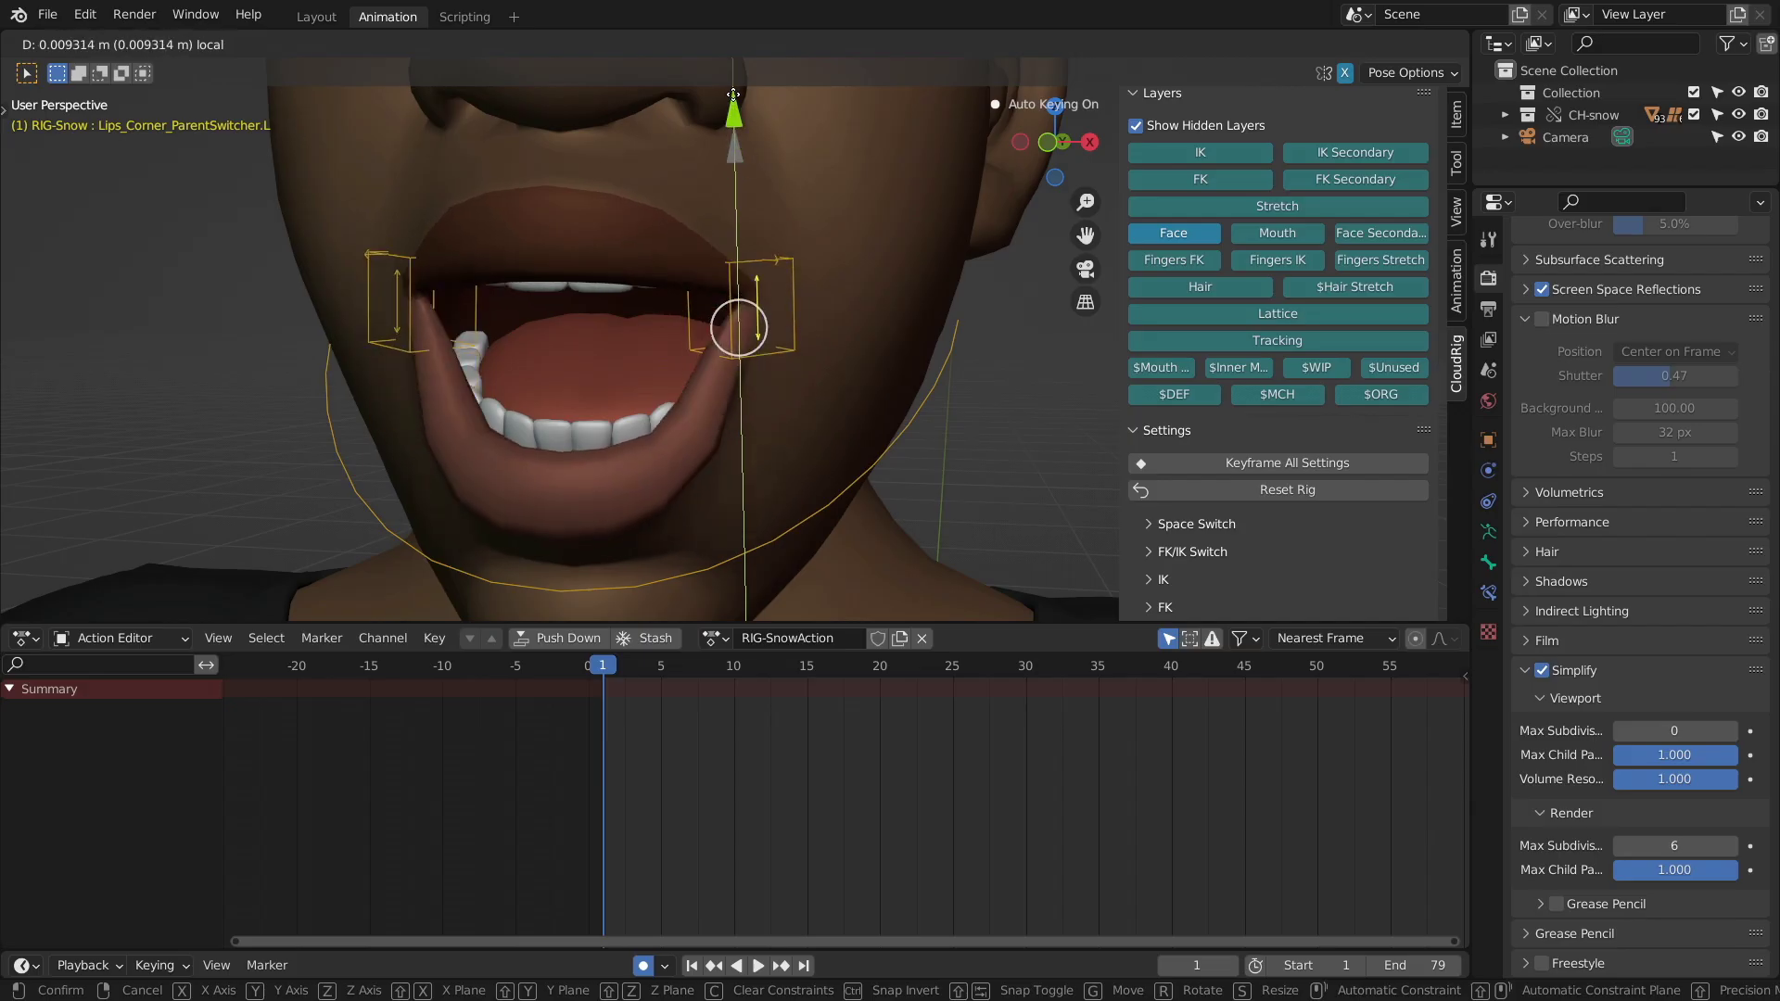
# - Select the jaw control and rotate it slightly around its local X axis
pyautogui.click(825, 516)
pyautogui.click(781, 536)
pyautogui.moveTo(737, 447); pyautogui.dragTo(679, 417, button='middle')
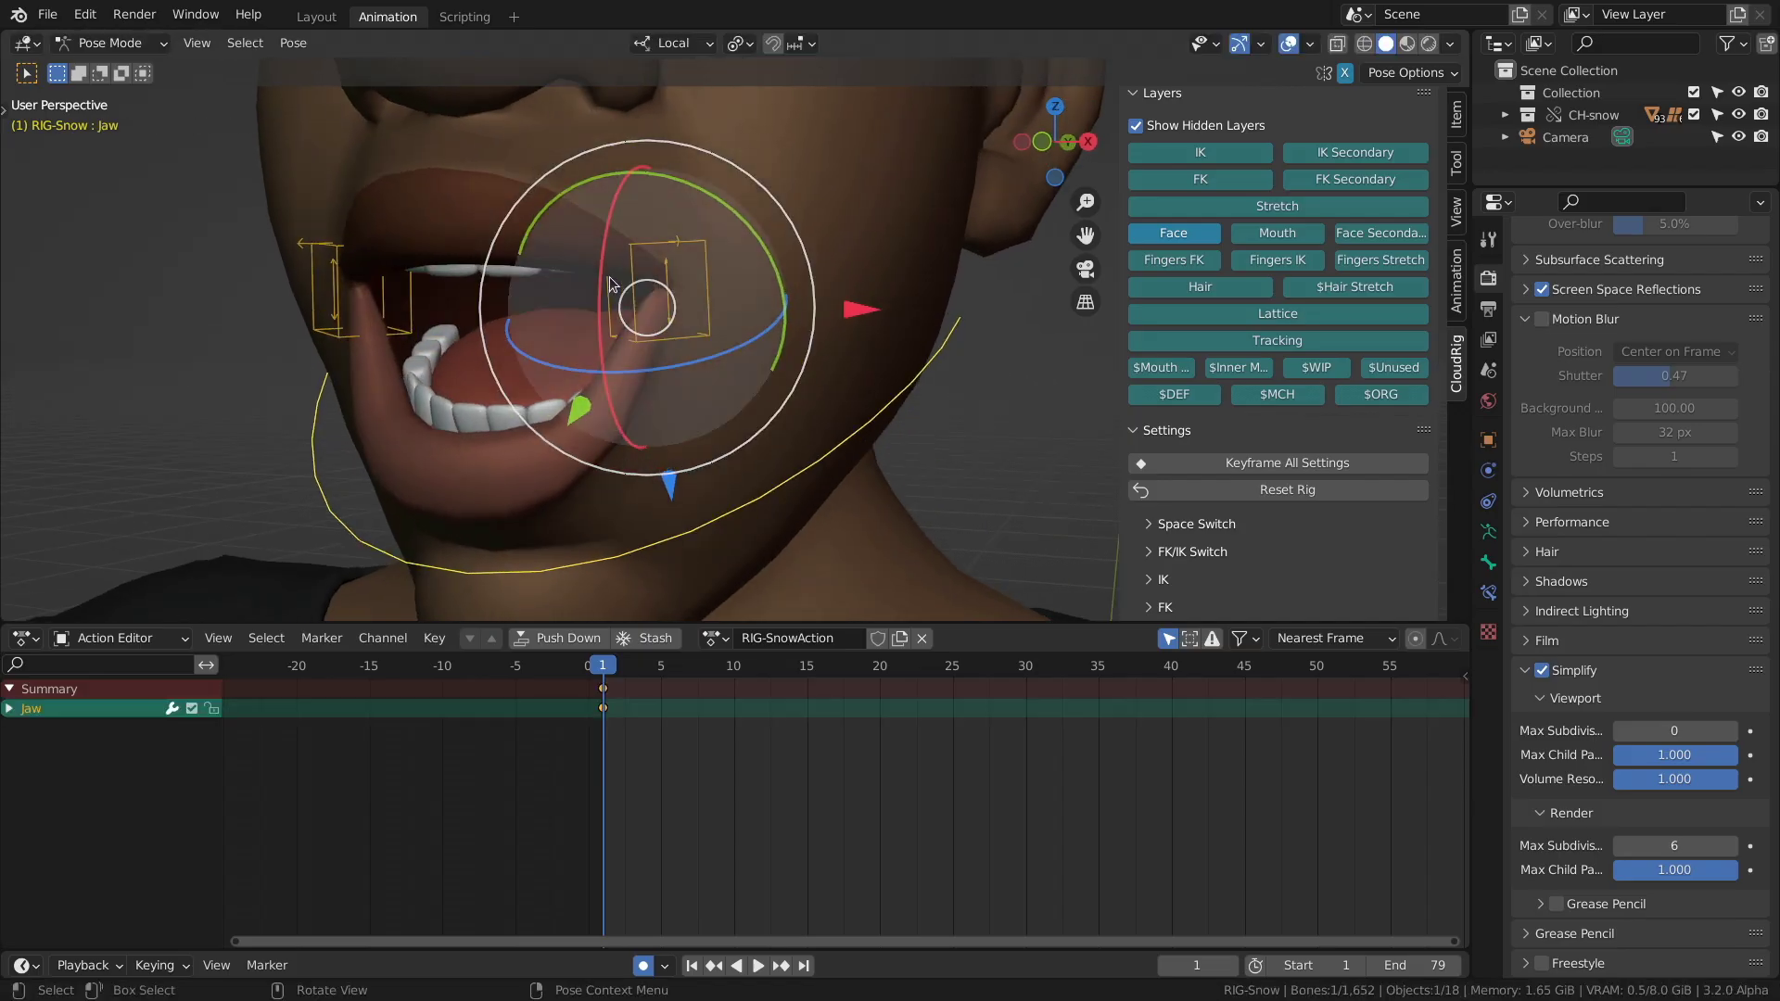
pyautogui.moveTo(601, 284)
pyautogui.mouseDown()
pyautogui.moveTo(599, 316)
pyautogui.moveTo(600, 296)
pyautogui.mouseUp()
# - Lower the left lip corner parent switcher by about 0.018 m along its local Y axis, and rotate the jaw around its local X axis
pyautogui.click(664, 258)
pyautogui.moveTo(643, 109); pyautogui.dragTo(648, 204)
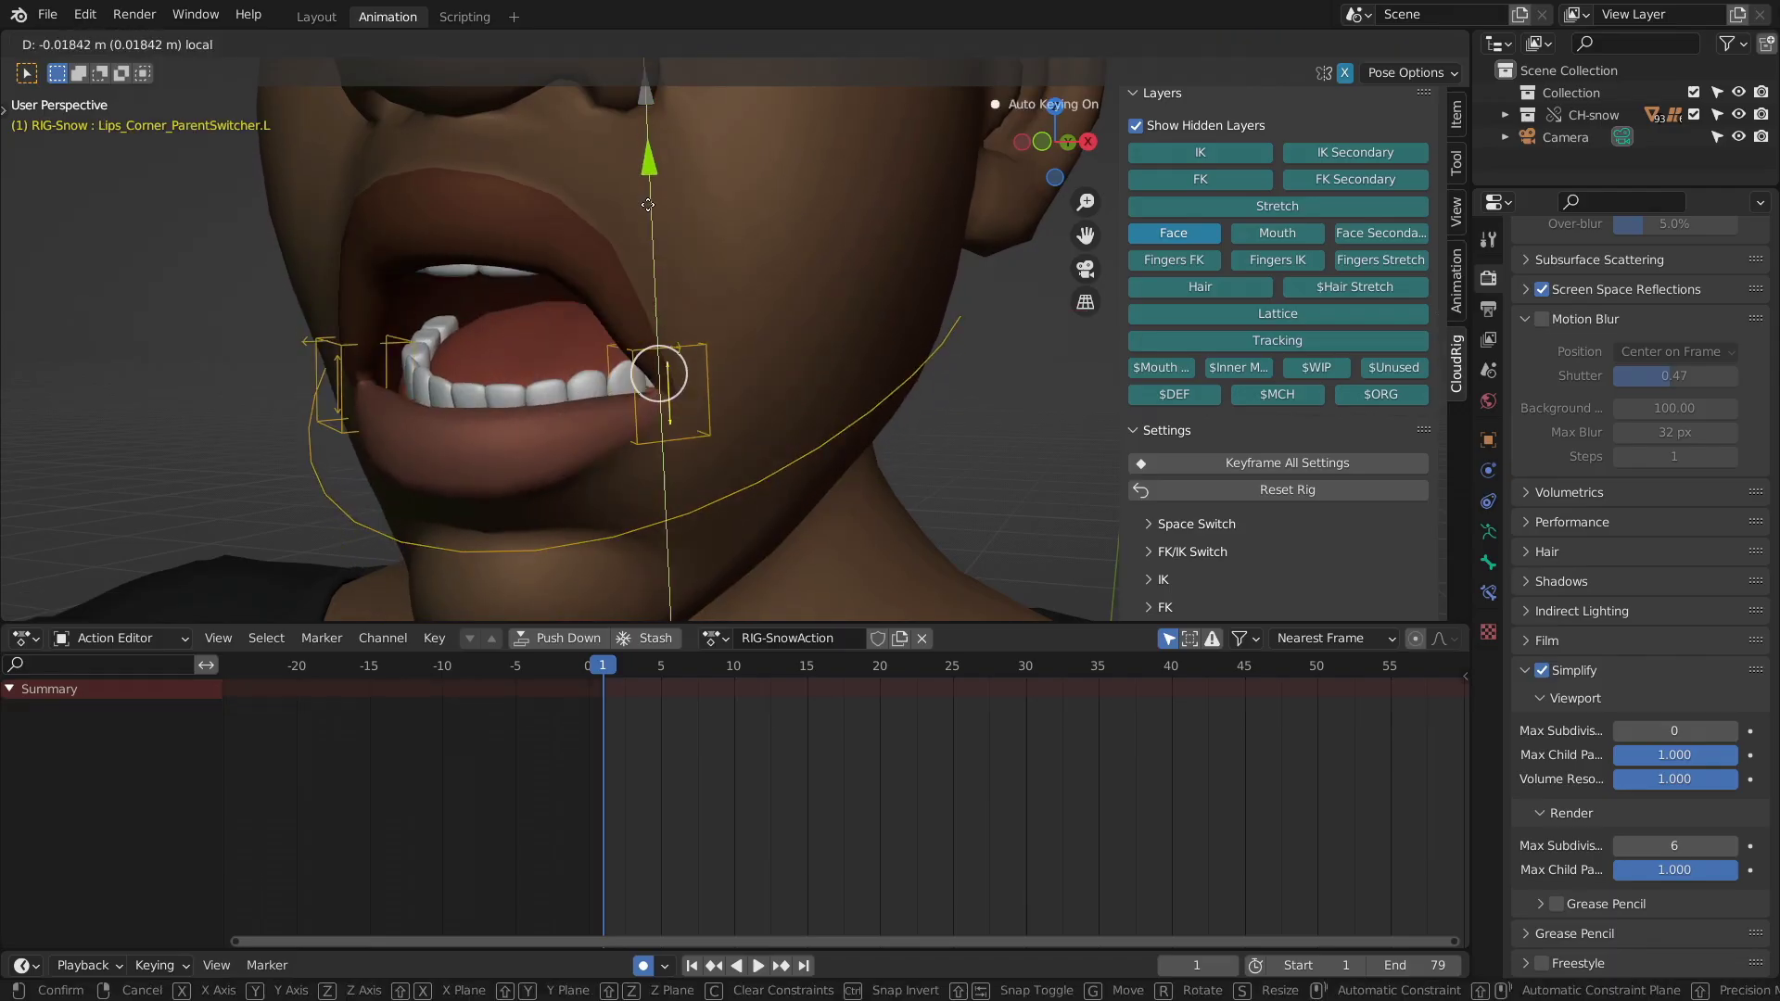
pyautogui.moveTo(705, 502); pyautogui.dragTo(704, 505)
pyautogui.click(602, 263)
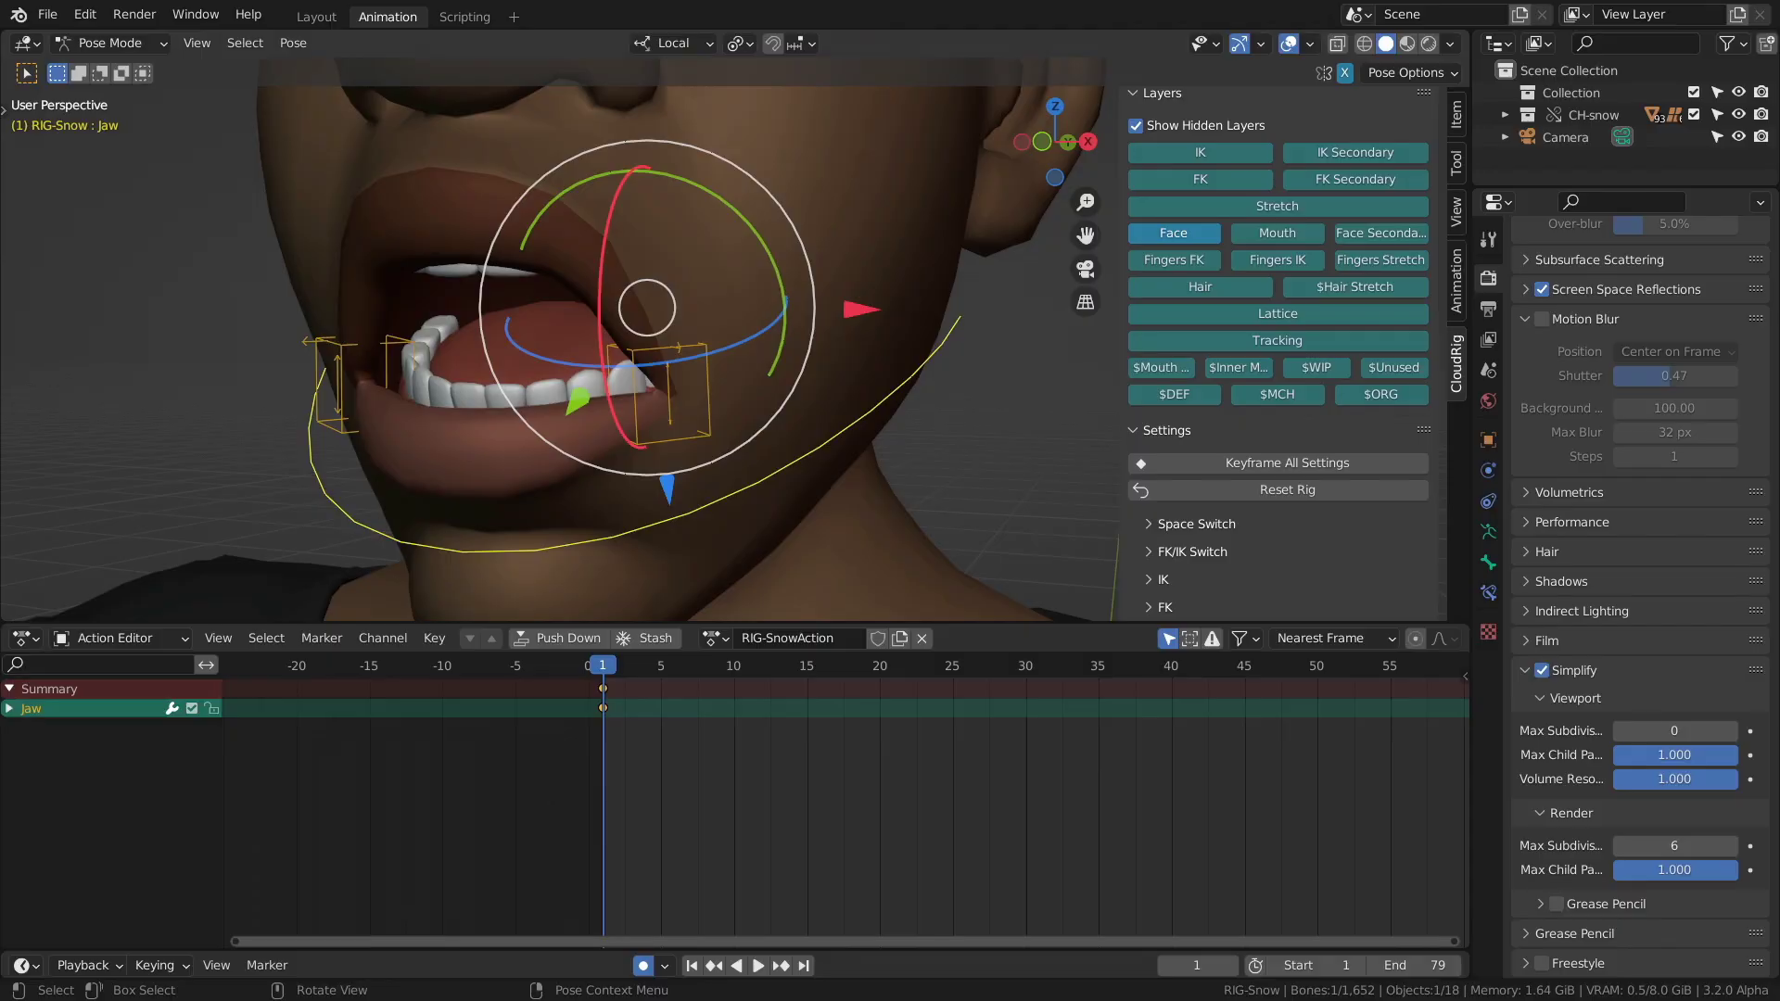
pyautogui.moveTo(600, 316)
pyautogui.mouseDown()
pyautogui.moveTo(604, 380)
pyautogui.moveTo(600, 302)
pyautogui.mouseUp()
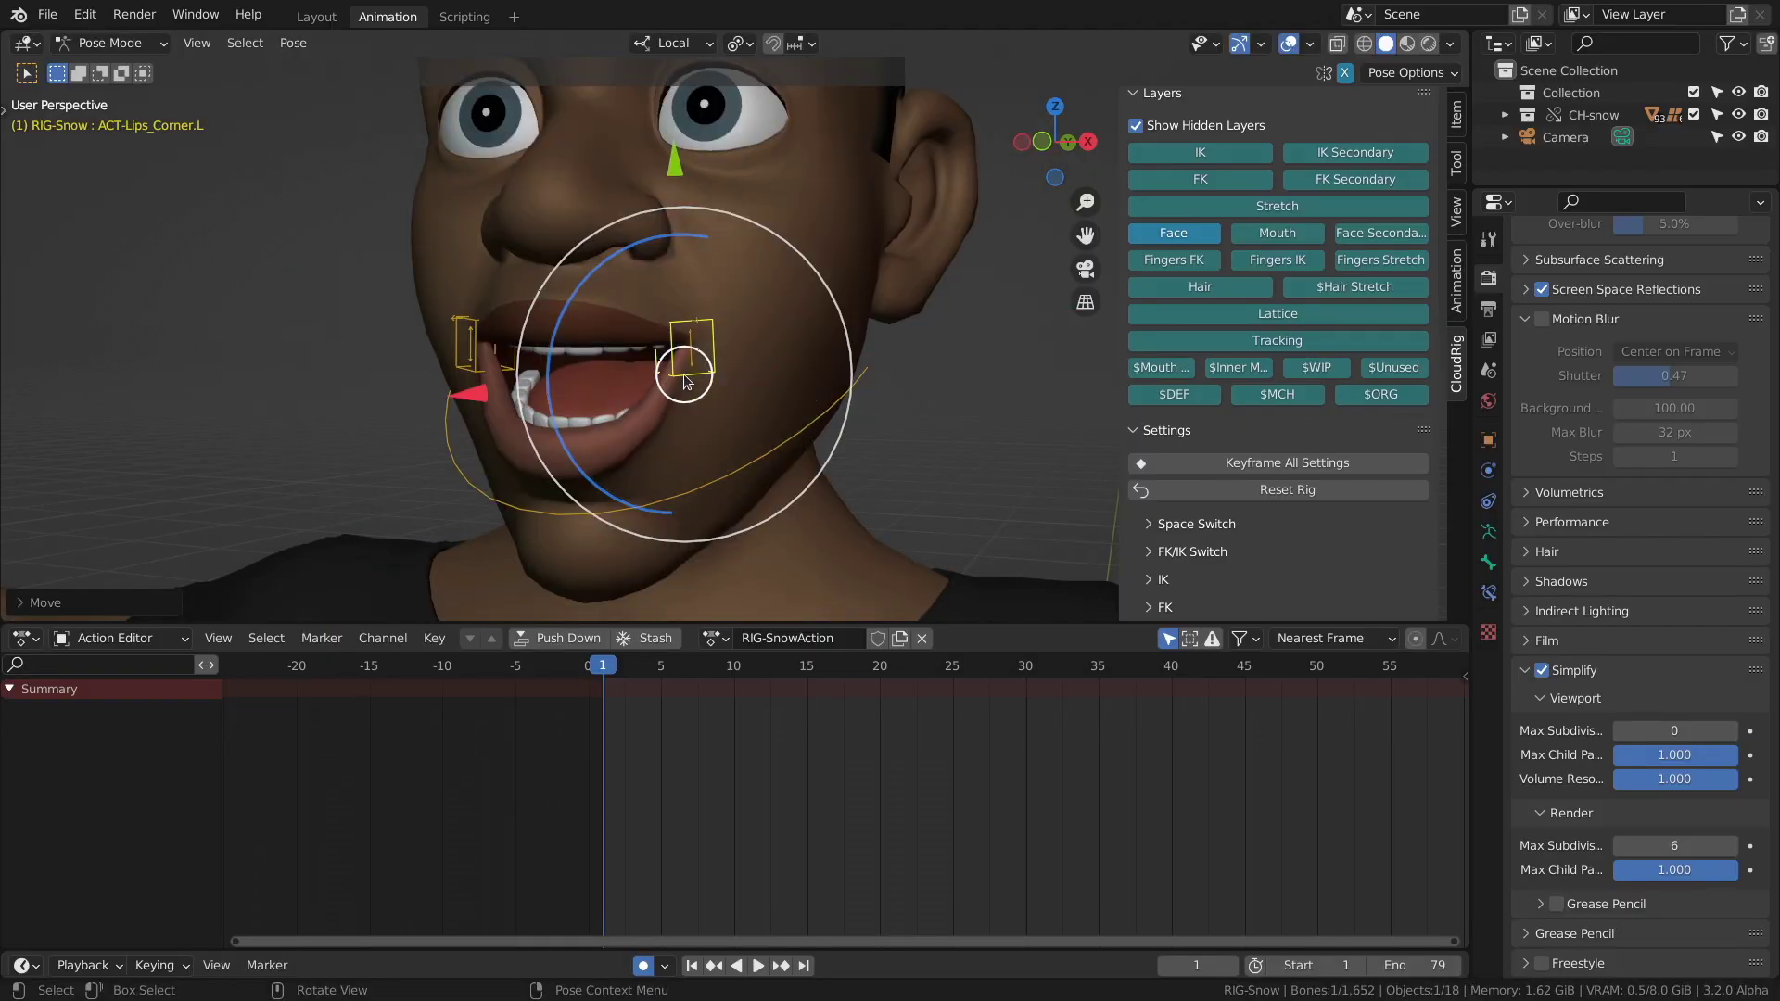
# - Move the left lip corner control slightly outward and shift its depth control along its local Z axis
pyautogui.moveTo(686, 380)
pyautogui.mouseDown()
pyautogui.moveTo(731, 399)
pyautogui.moveTo(696, 320)
pyautogui.moveTo(738, 411)
pyautogui.moveTo(718, 320)
pyautogui.moveTo(704, 594)
pyautogui.moveTo(714, 306)
pyautogui.moveTo(686, 417)
pyautogui.moveTo(686, 364)
pyautogui.moveTo(700, 413)
pyautogui.moveTo(663, 409)
pyautogui.moveTo(716, 405)
pyautogui.moveTo(708, 383)
pyautogui.mouseUp()
pyautogui.moveTo(652, 320); pyautogui.dragTo(718, 338, button='middle')
pyautogui.scroll(4, 705, 345)
pyautogui.click(729, 347)
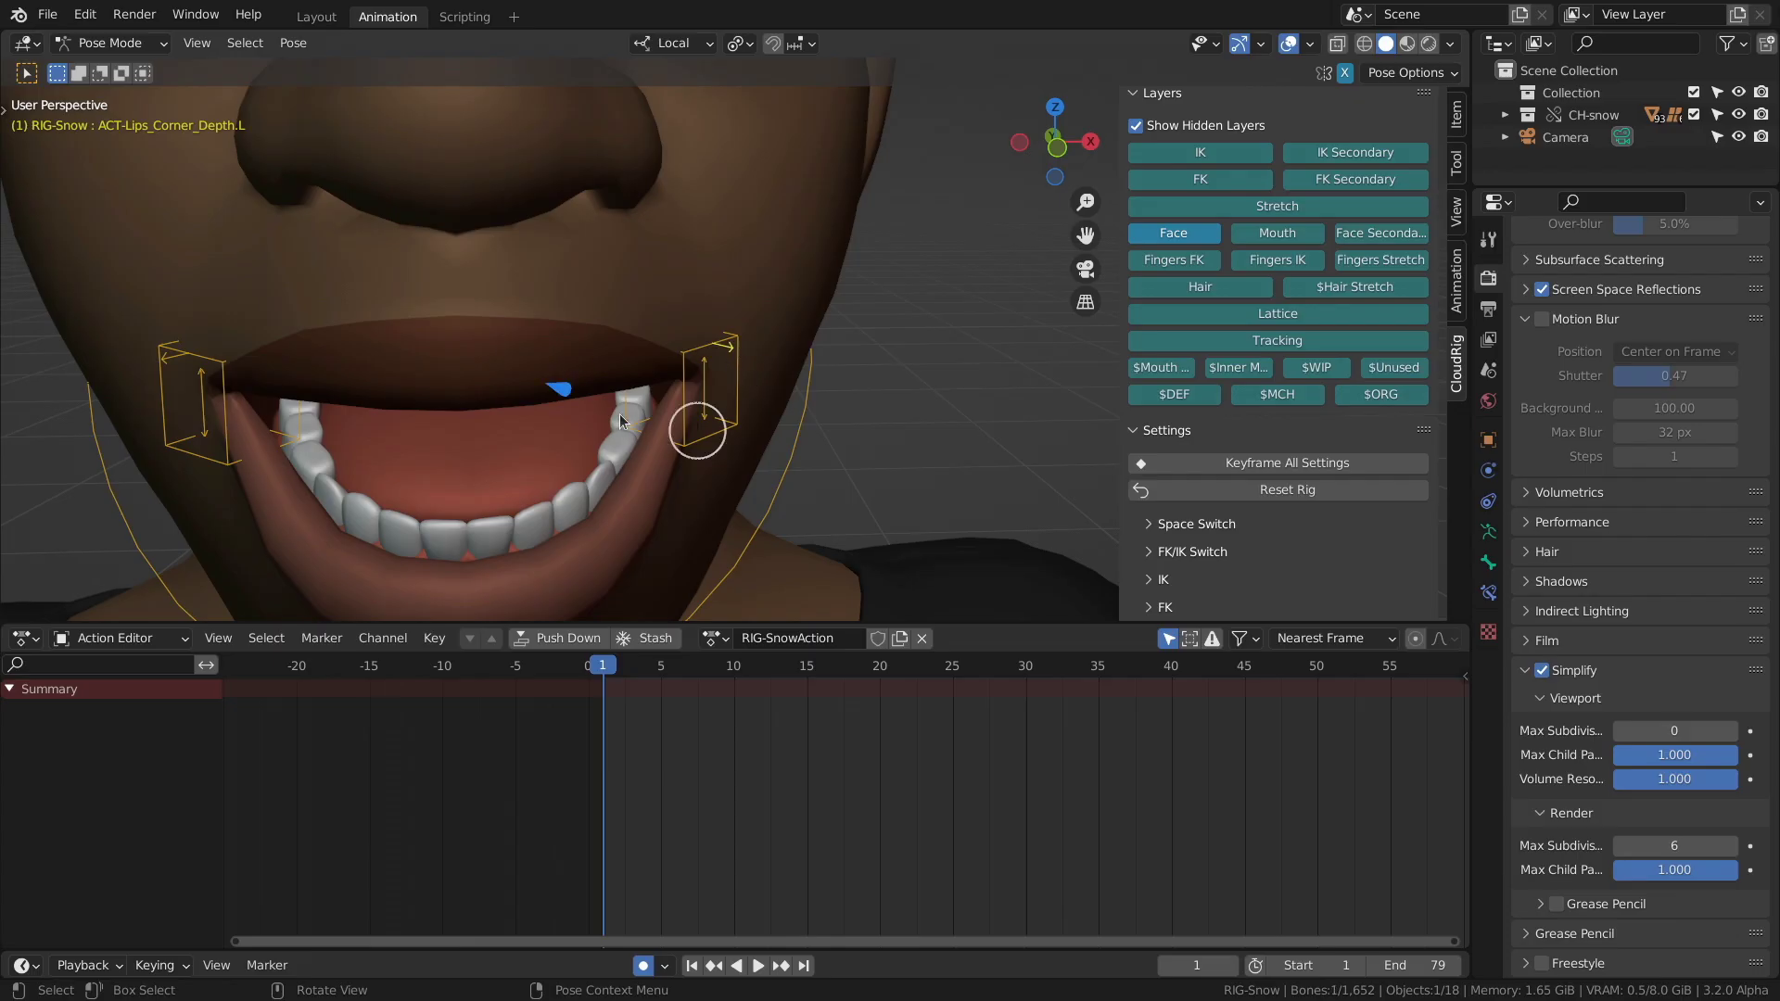
pyautogui.moveTo(563, 394)
pyautogui.mouseDown()
pyautogui.moveTo(608, 408)
pyautogui.moveTo(543, 385)
pyautogui.moveTo(594, 400)
pyautogui.mouseUp()
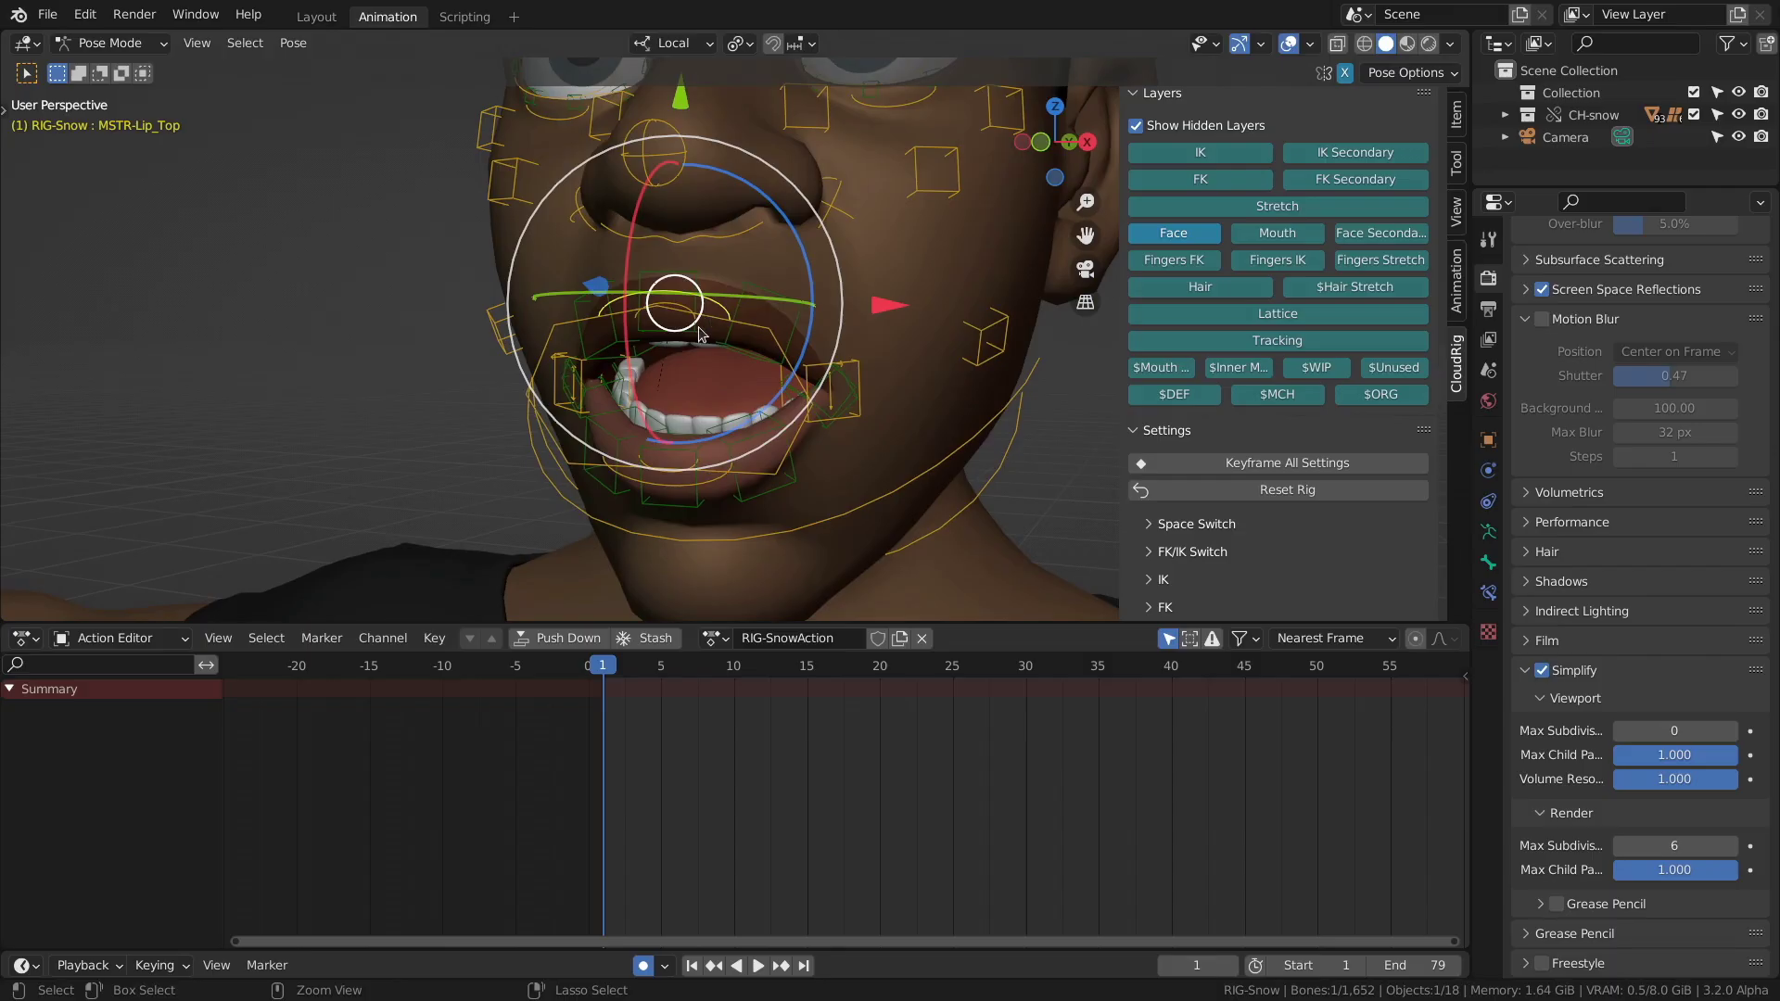
# - Try moving the upper lip master control downward and undo the move
pyautogui.moveTo(664, 288); pyautogui.dragTo(674, 306, button='middle')
pyautogui.press('g')
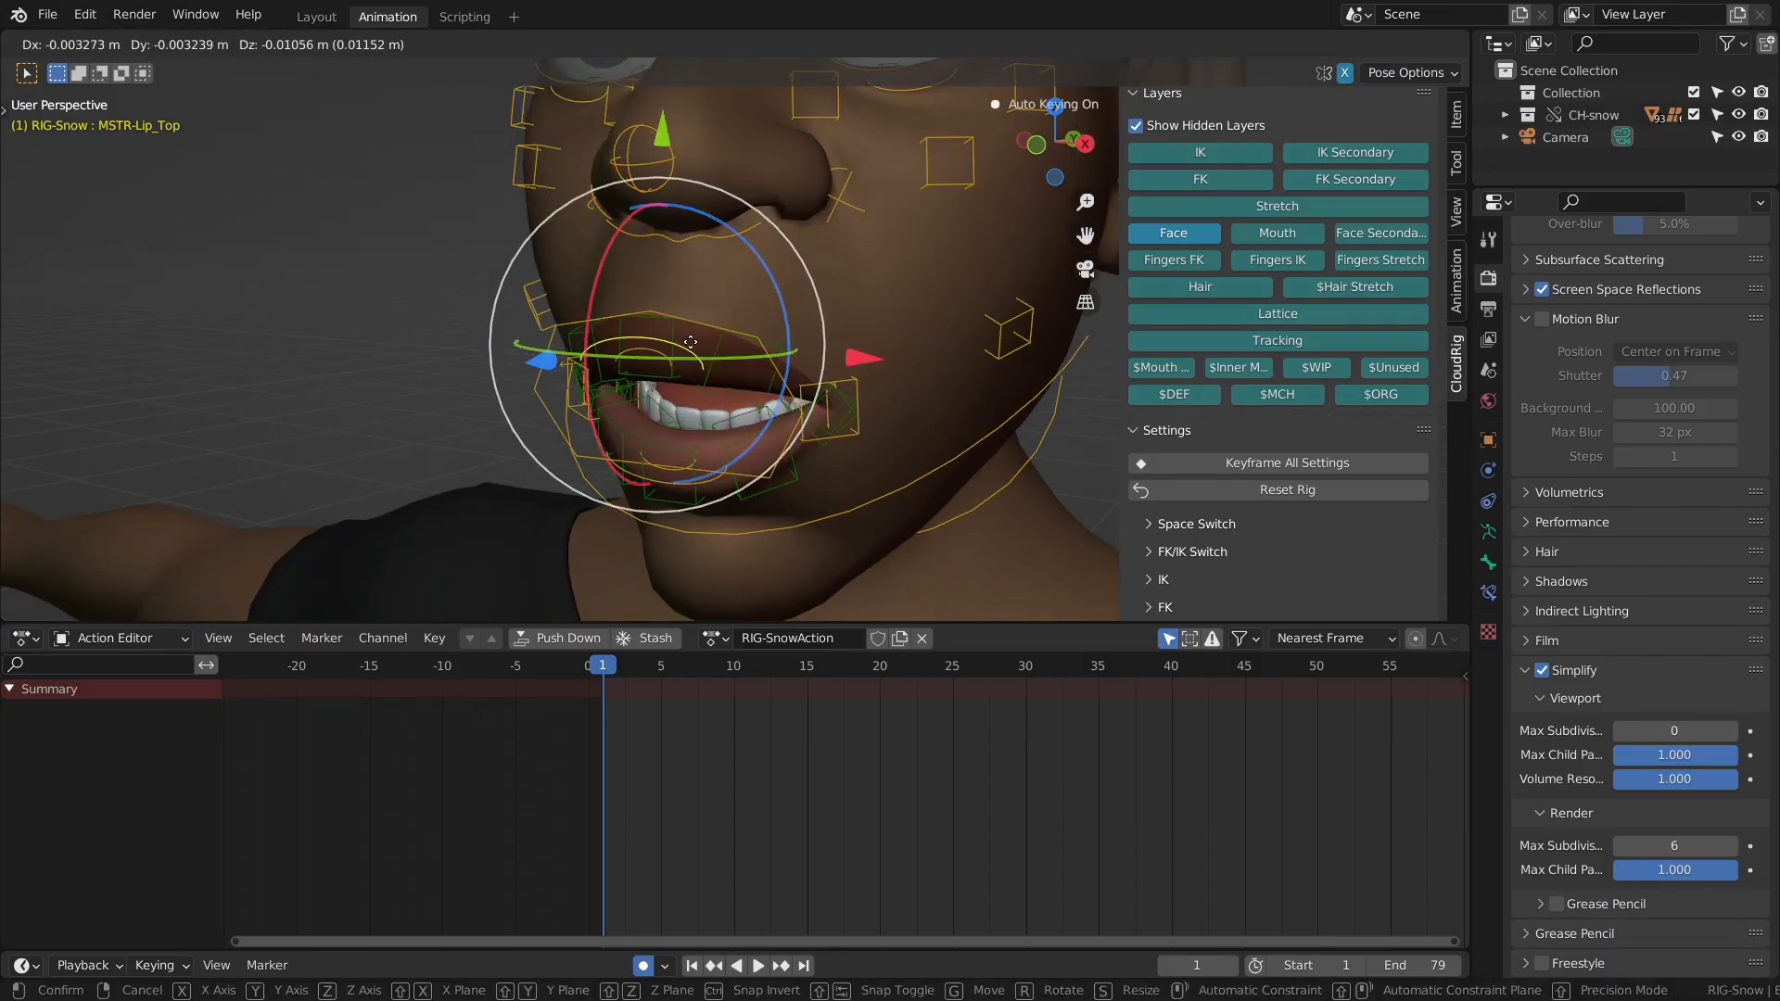
pyautogui.click(684, 452)
pyautogui.hotkey('ctrl', 'z')
pyautogui.scroll(1, 663, 254)
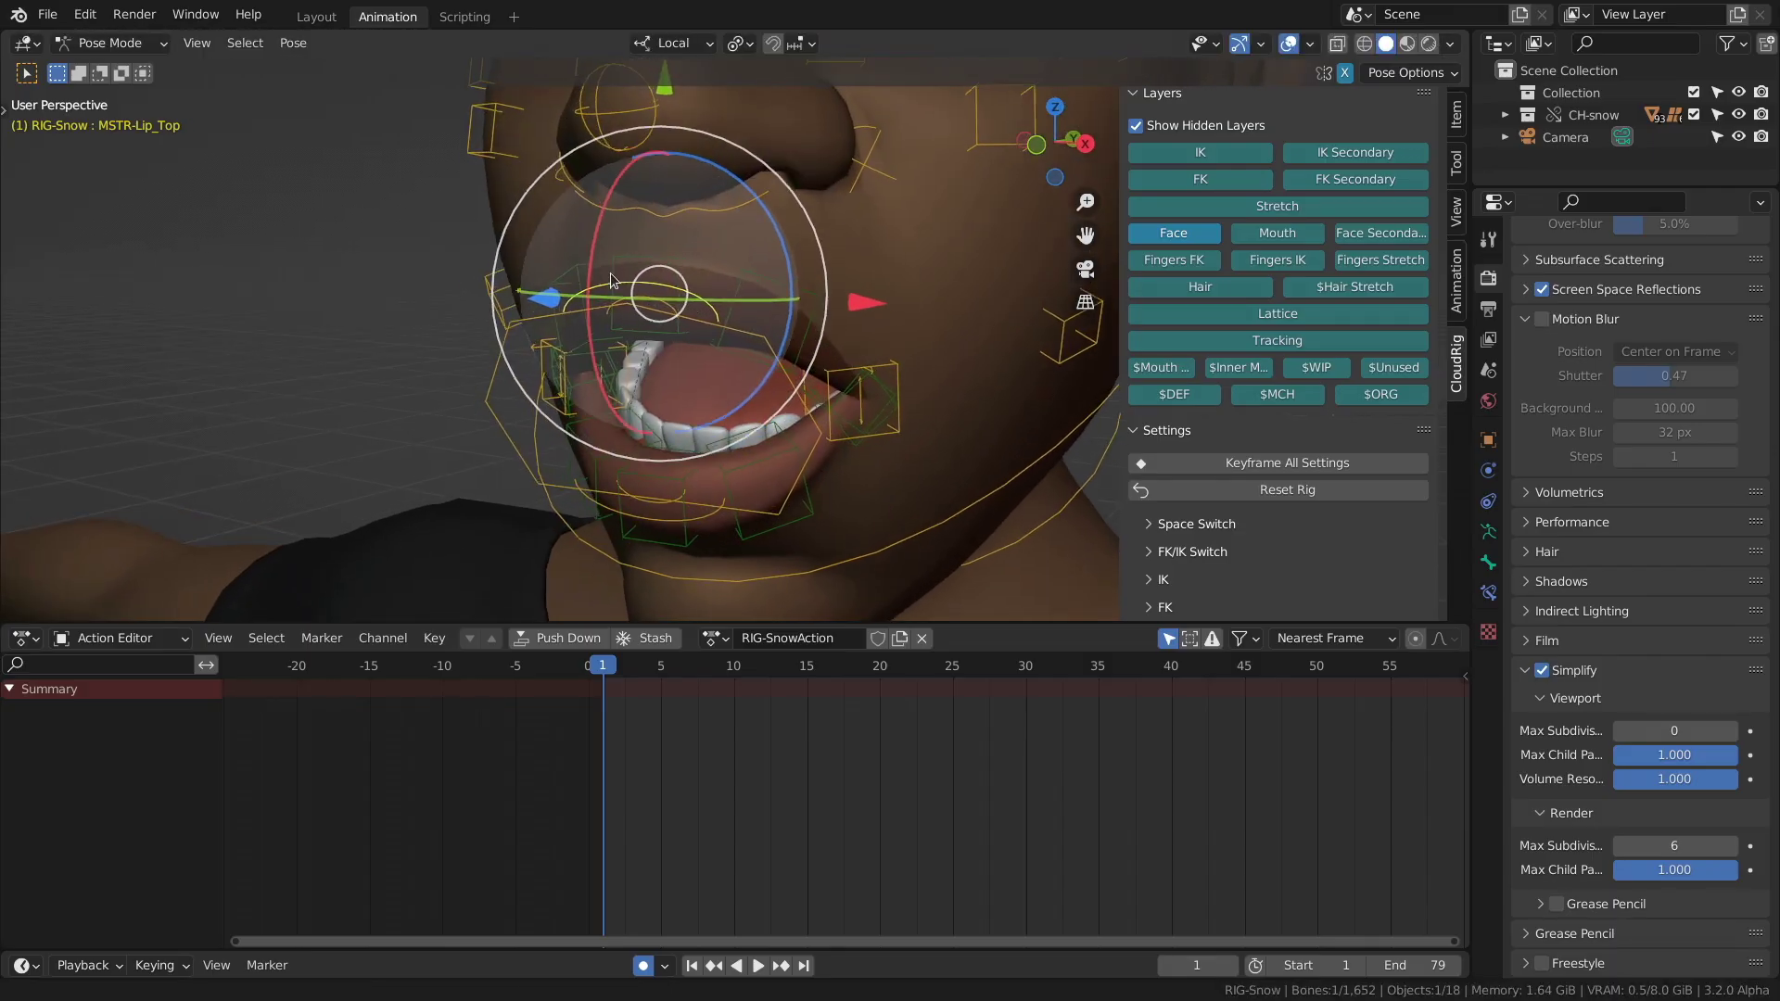
# - Rotate the upper lip center control around its local Z axis, and roll the upper and lower lip center controls together around local X
pyautogui.click(660, 299)
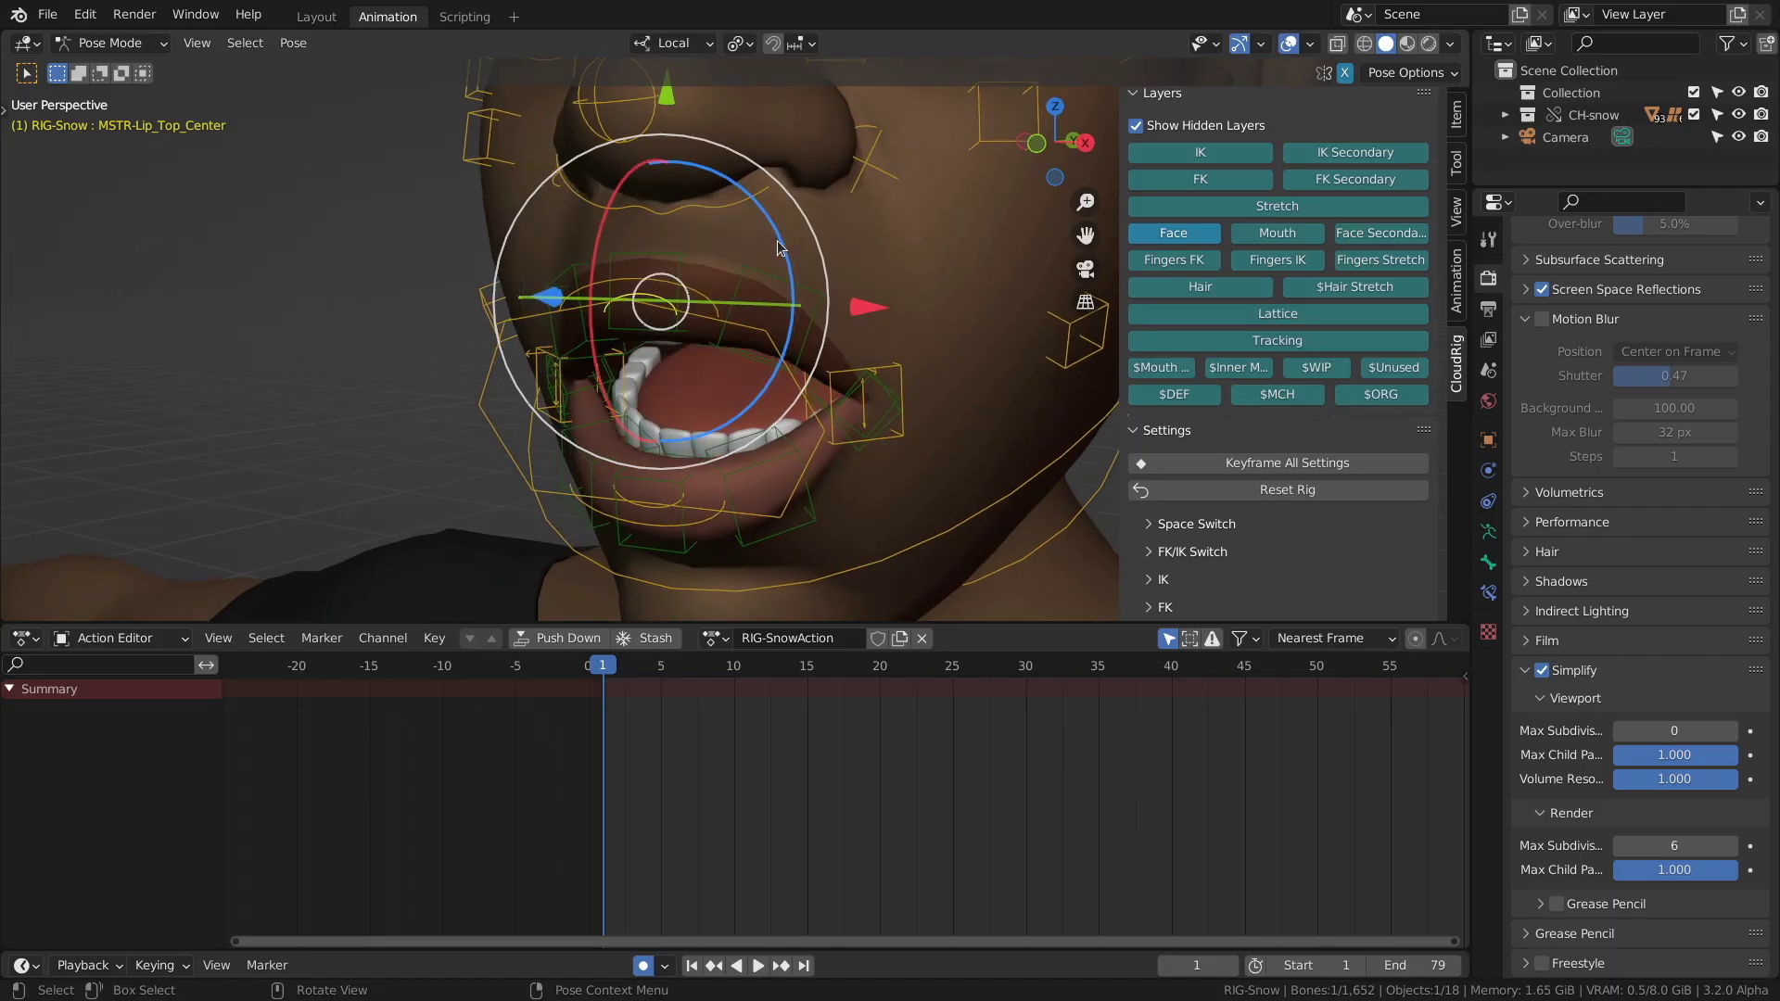
pyautogui.moveTo(779, 241); pyautogui.dragTo(761, 299)
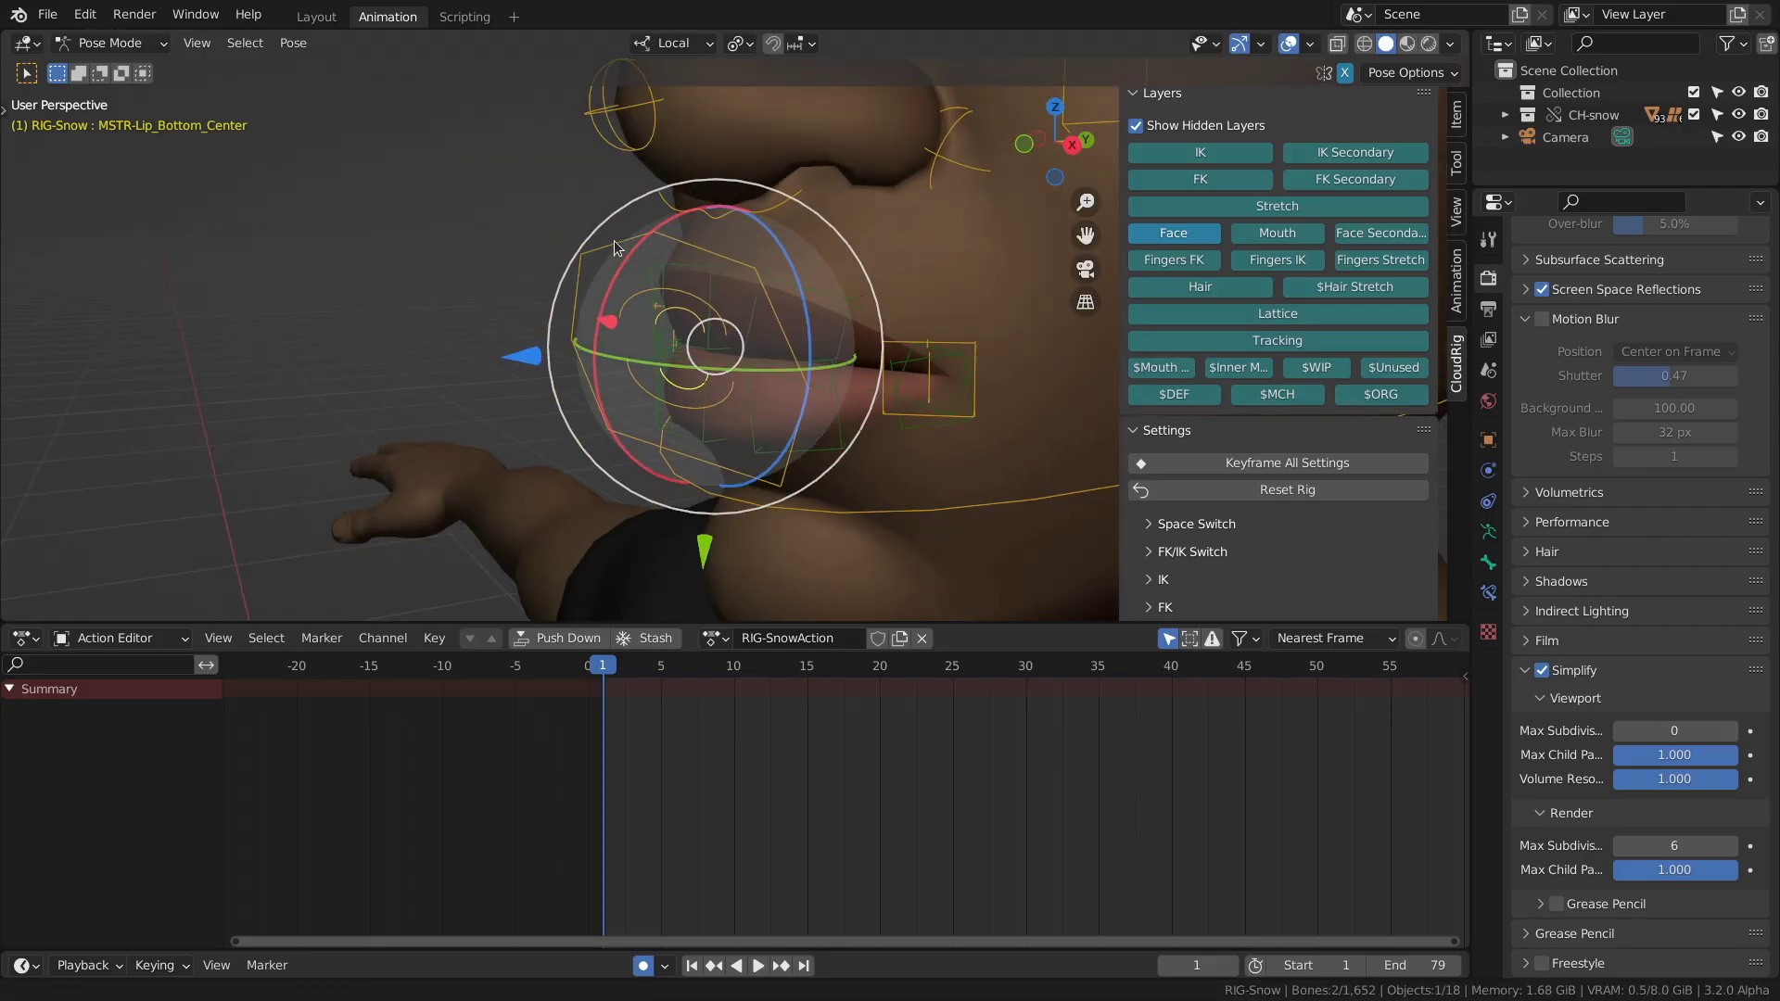
pyautogui.moveTo(631, 257); pyautogui.dragTo(620, 406)
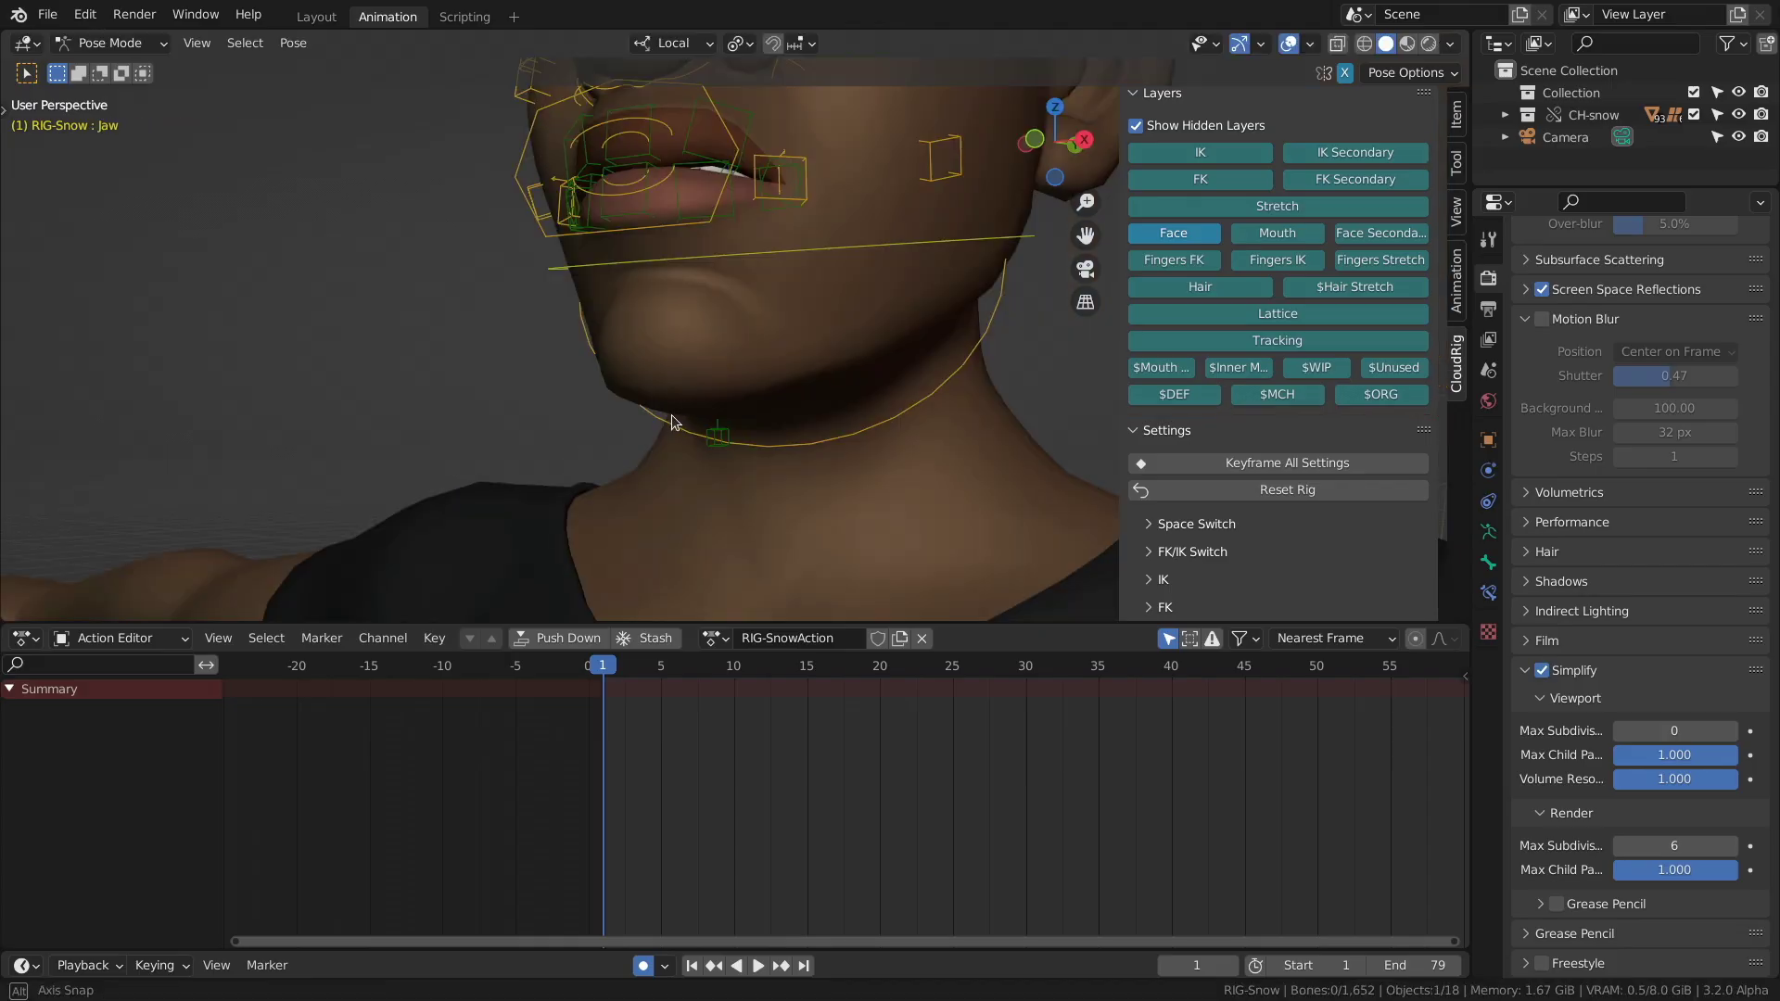
# - Open the mouth wide by moving the small square control beneath the chin
pyautogui.moveTo(684, 430); pyautogui.dragTo(715, 464, button='middle')
pyautogui.click(725, 436)
pyautogui.moveTo(915, 481); pyautogui.dragTo(719, 426, button='middle')
pyautogui.press('g')
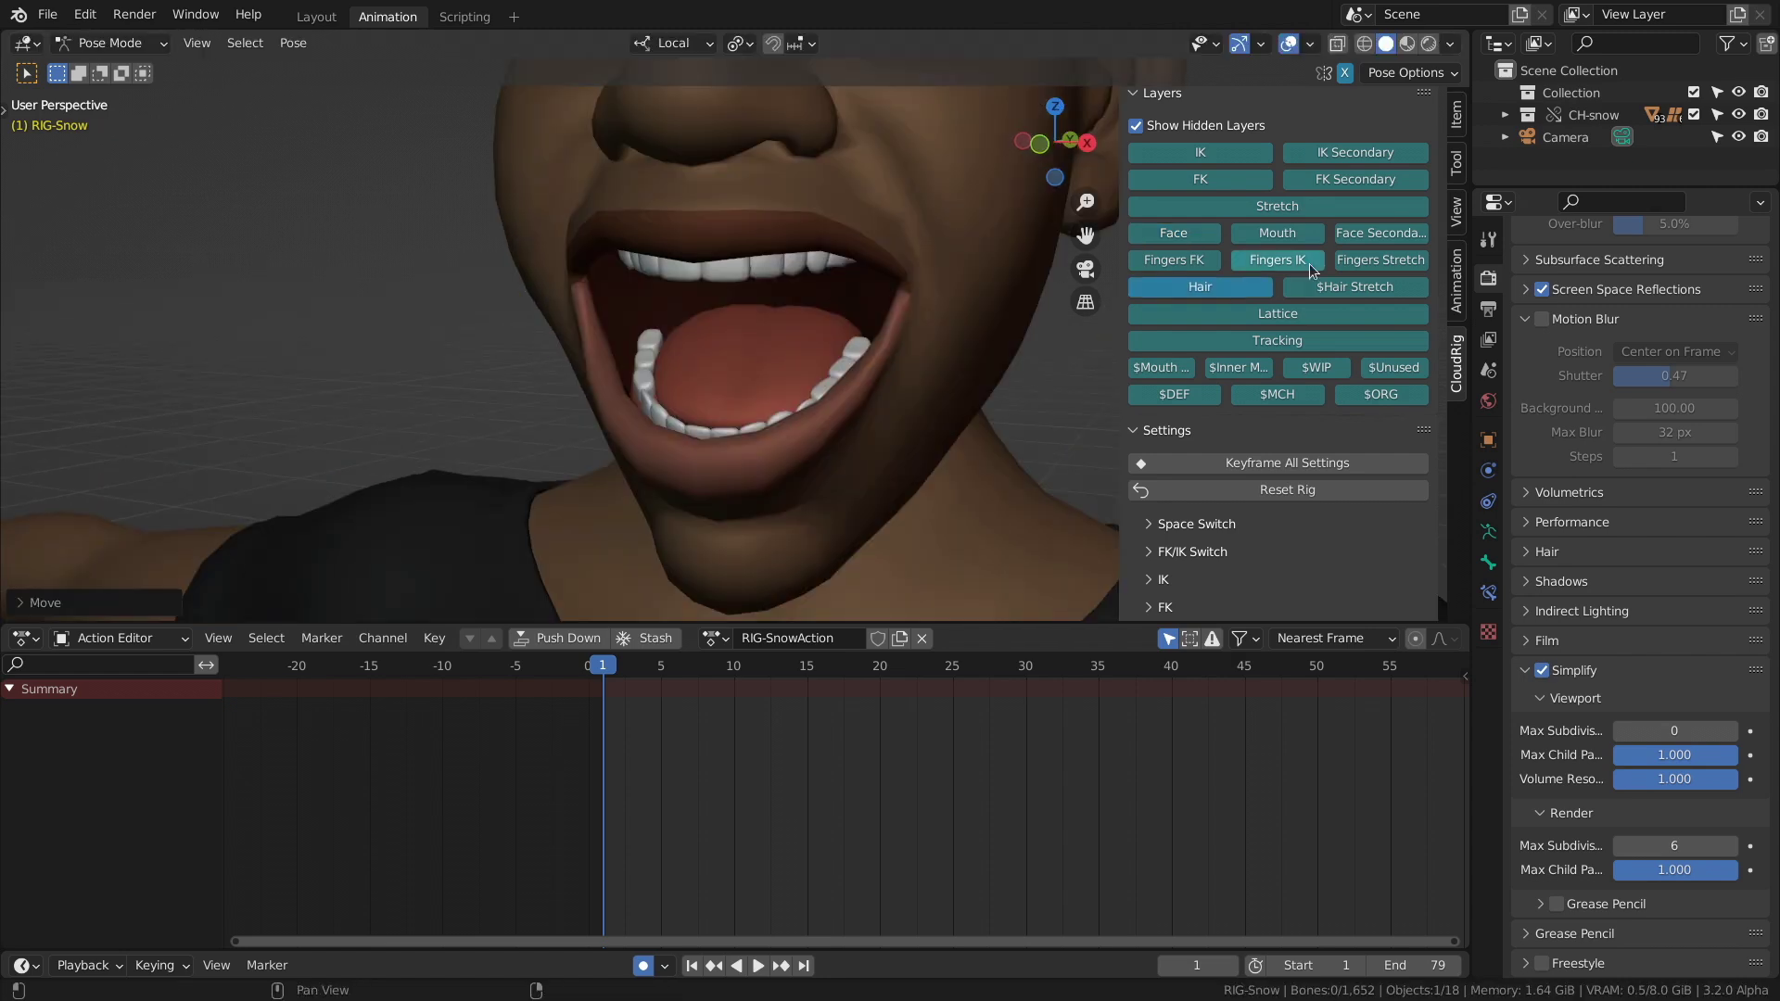
# - Show the Mouth layer and rotate several tongue FK controls together around their local X axis
pyautogui.scroll(1, 725, 298)
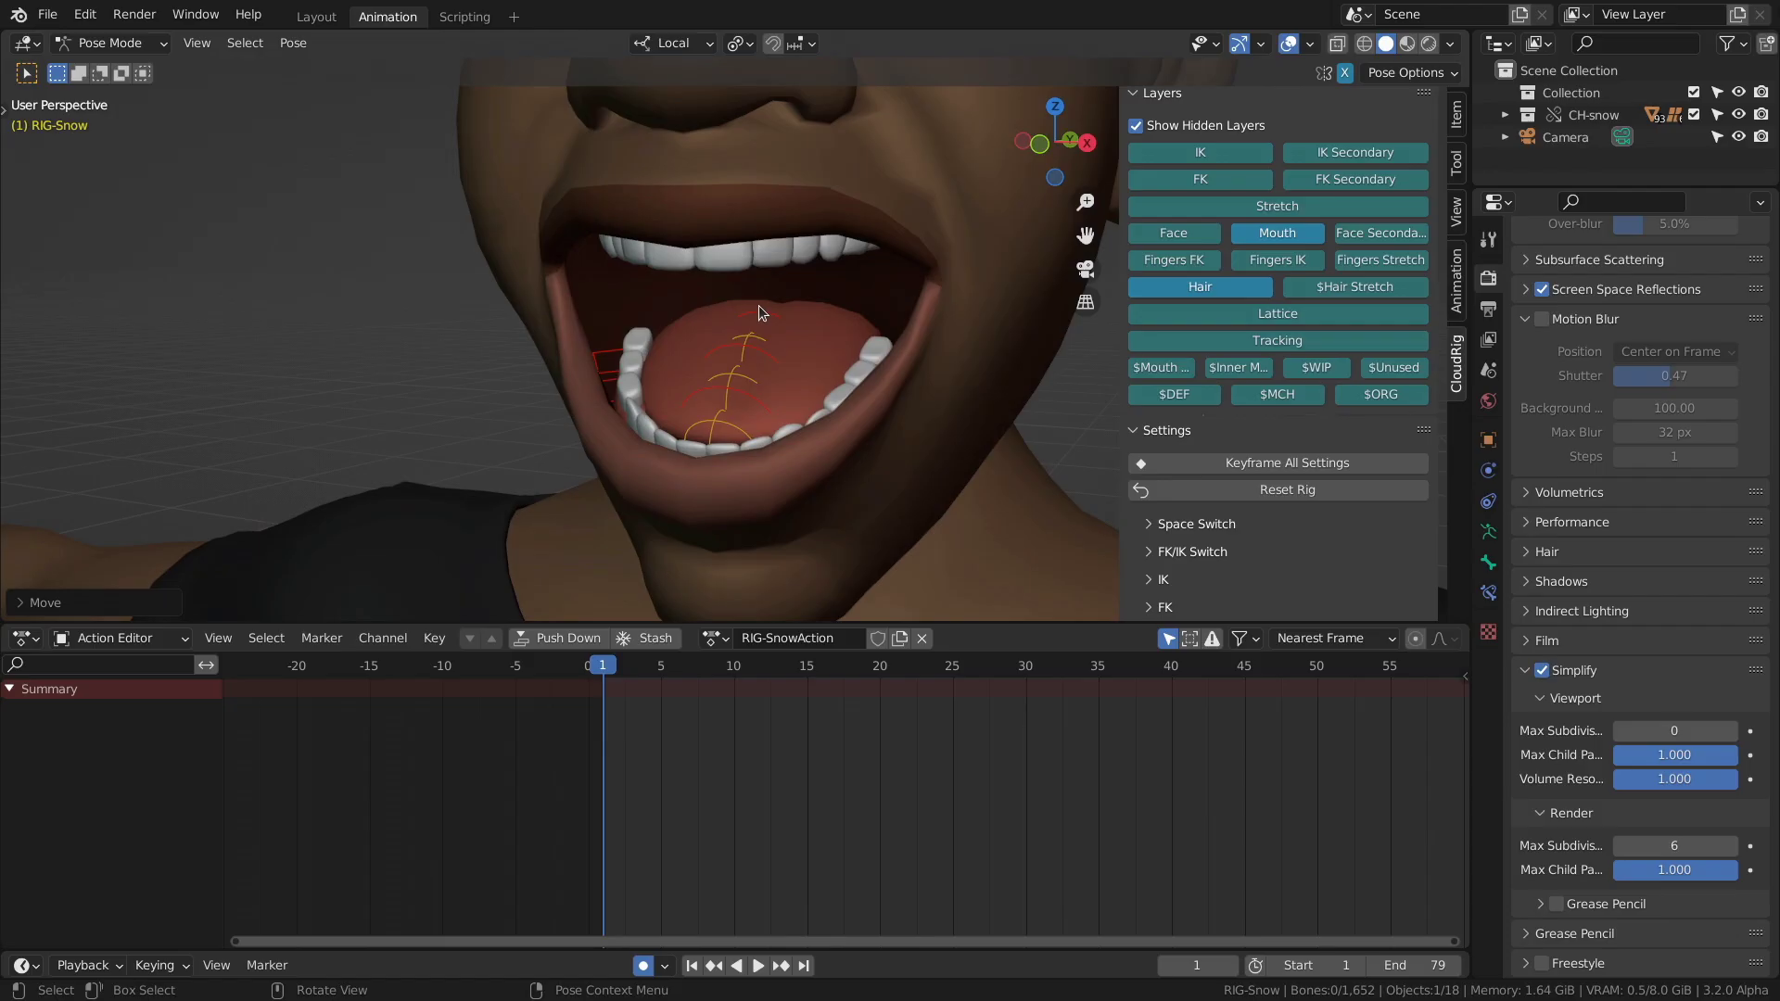
pyautogui.click(711, 372)
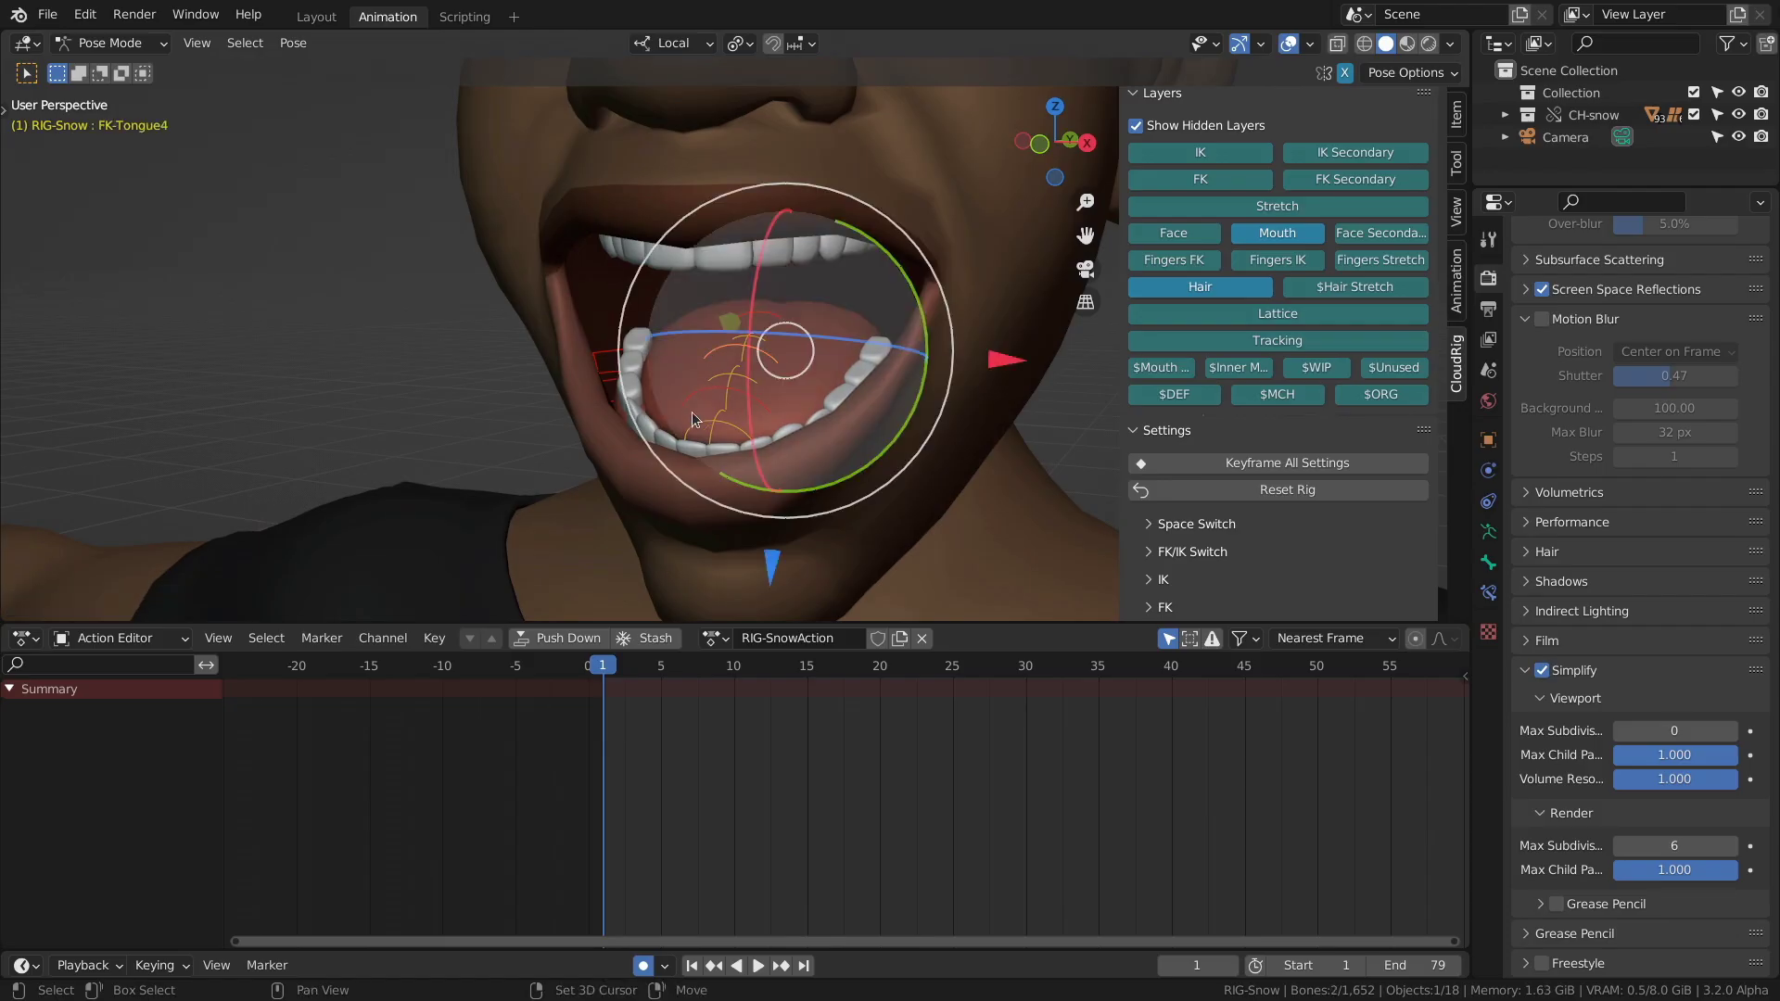
pyautogui.keyDown('shift'); pyautogui.click(709, 398); pyautogui.keyUp('shift')
pyautogui.moveTo(747, 447); pyautogui.dragTo(749, 451)
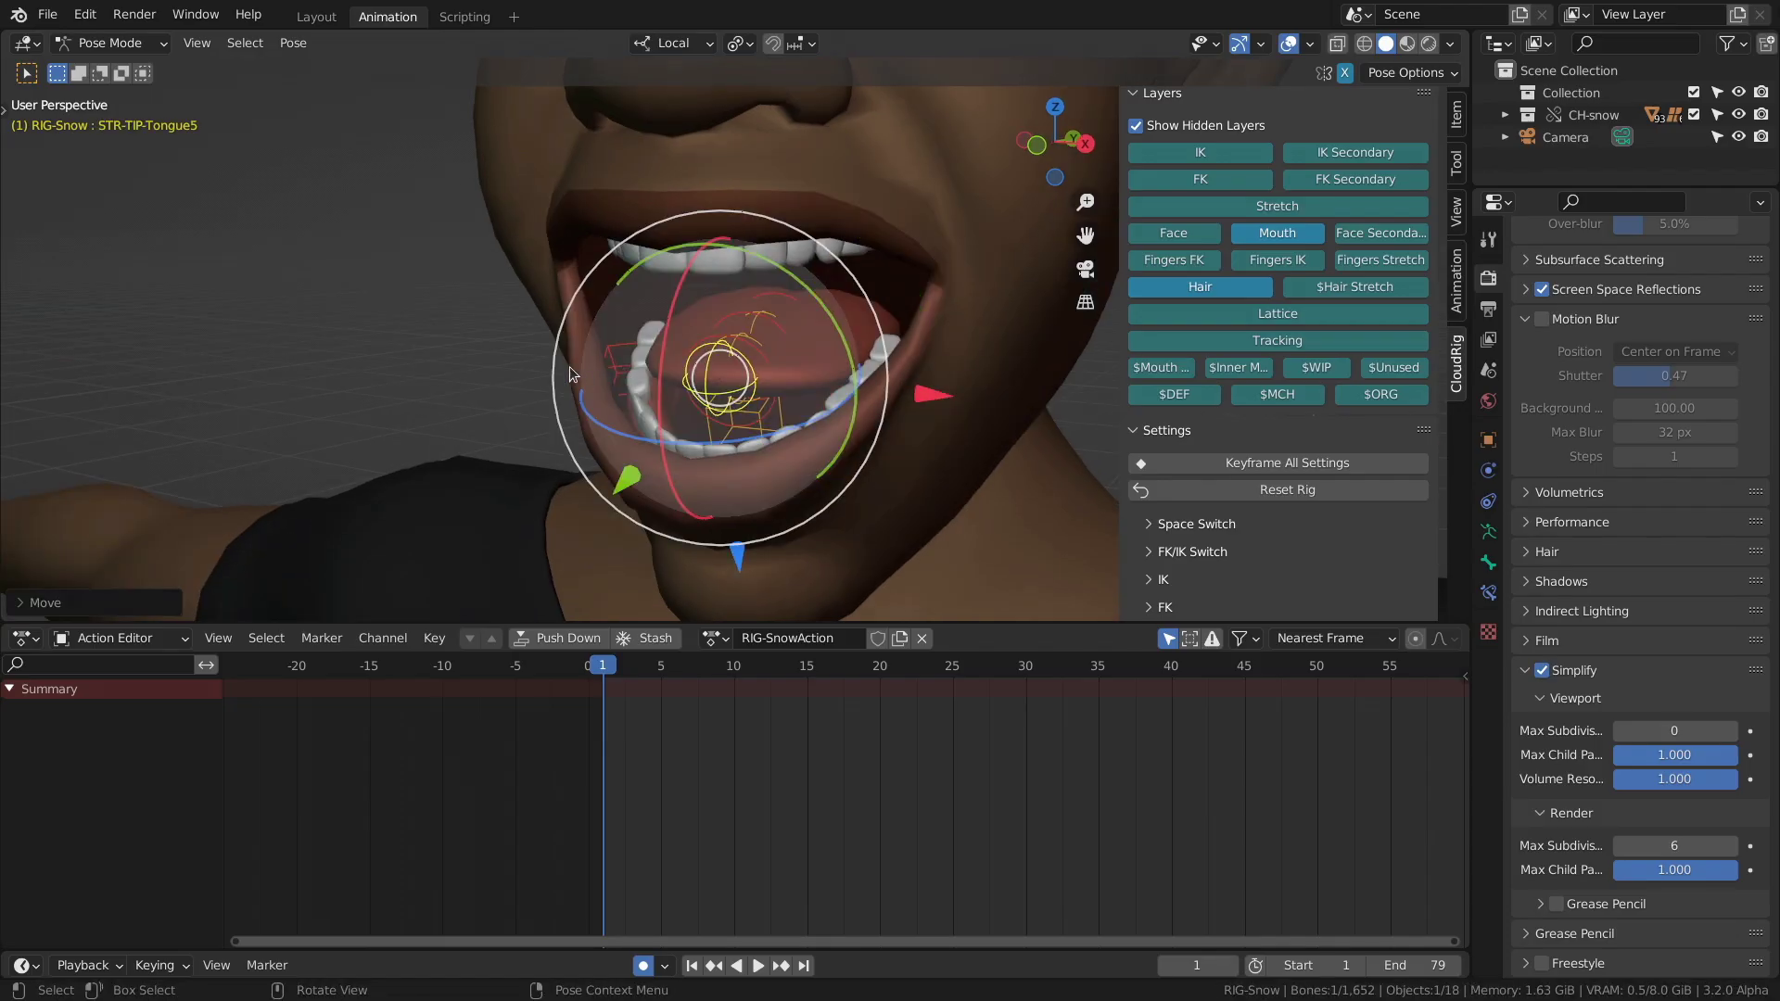
# - Select the small control beside the lower teeth and move it
pyautogui.click(614, 368)
pyautogui.moveTo(615, 366)
pyautogui.mouseDown(button='middle')
pyautogui.moveTo(654, 362)
pyautogui.moveTo(636, 365)
pyautogui.mouseUp(button='middle')
pyautogui.press('g')
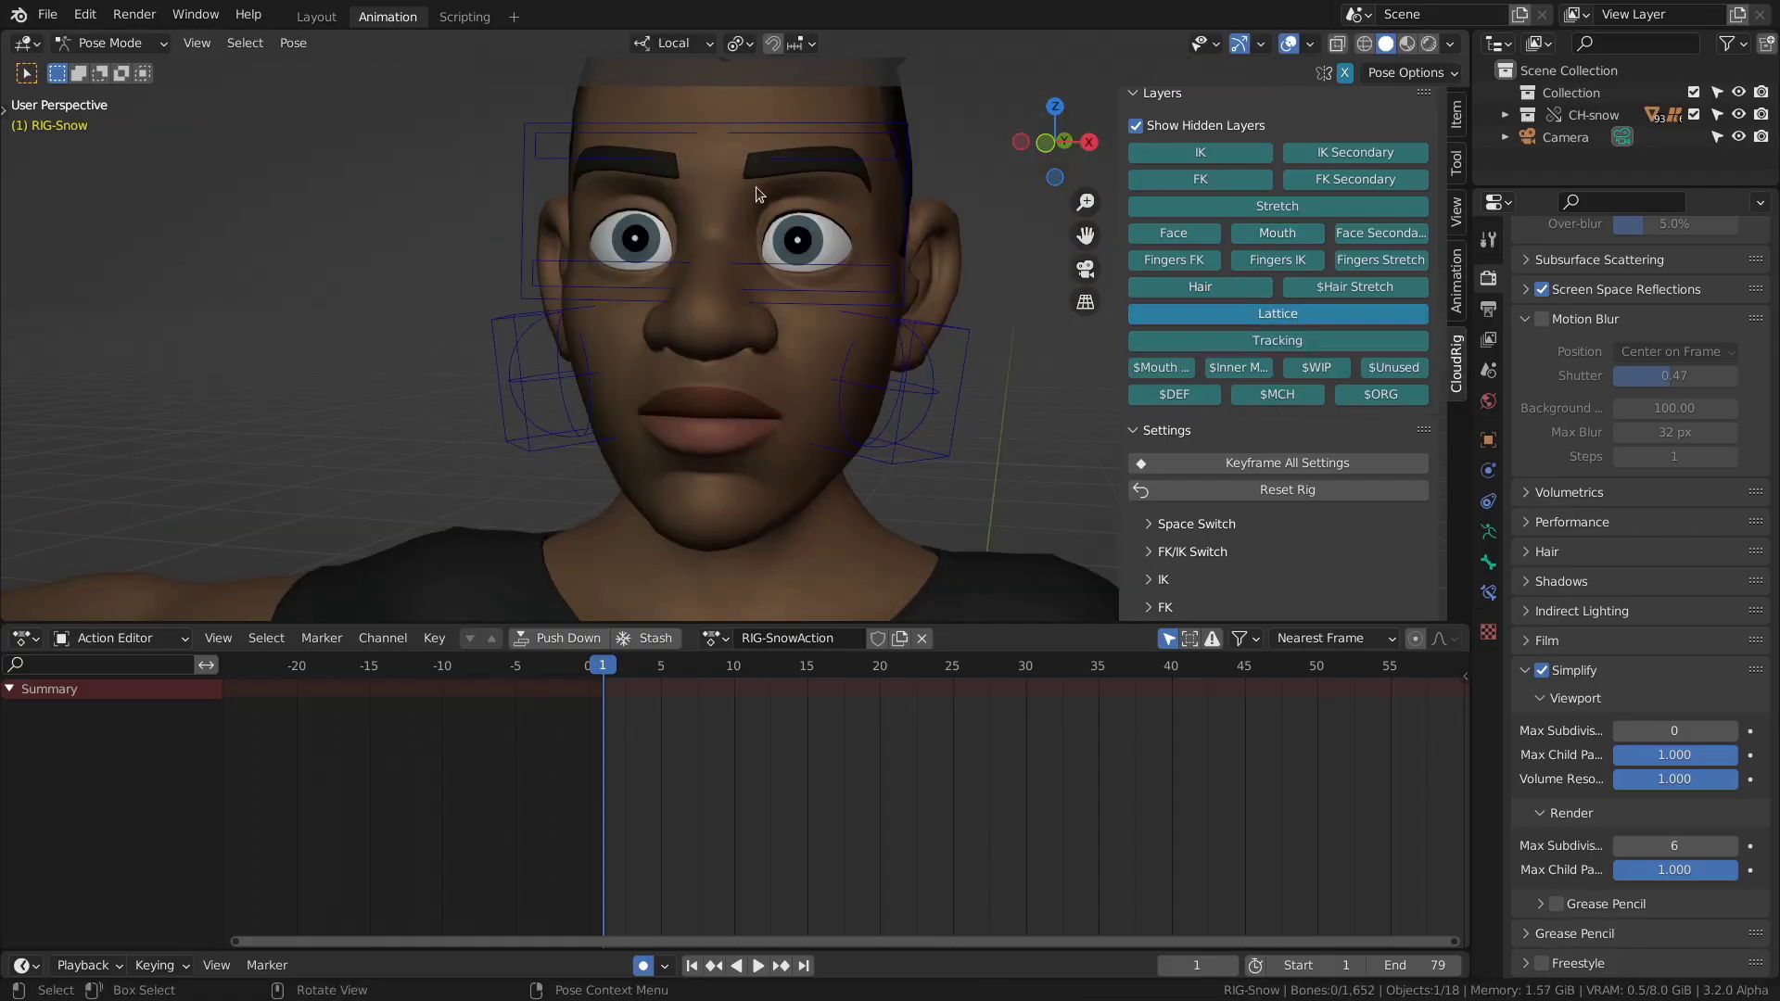
# - Try moving the top face mask lattice control sideways and undo the move
pyautogui.keyDown('shift'); pyautogui.moveTo(756, 193); pyautogui.dragTo(834, 320, button='middle'); pyautogui.keyUp('shift')
pyautogui.keyDown('shift'); pyautogui.moveTo(823, 160); pyautogui.dragTo(820, 219, button='middle'); pyautogui.keyUp('shift')
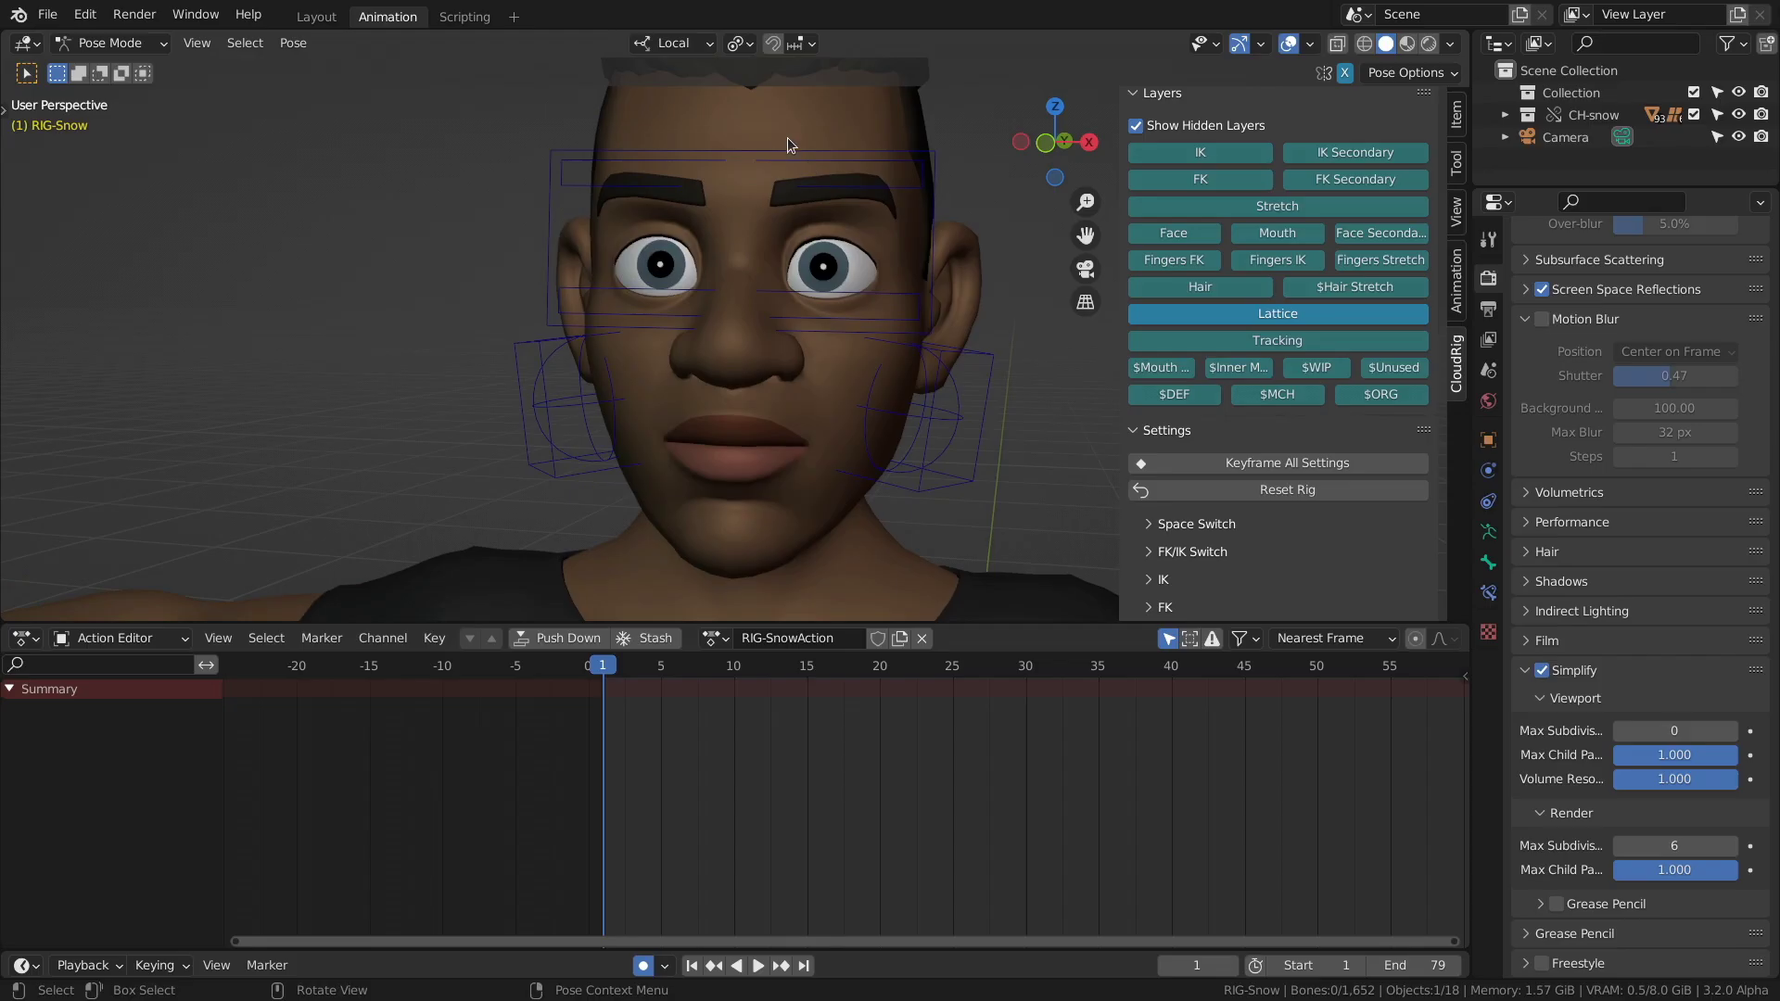
pyautogui.press('g')
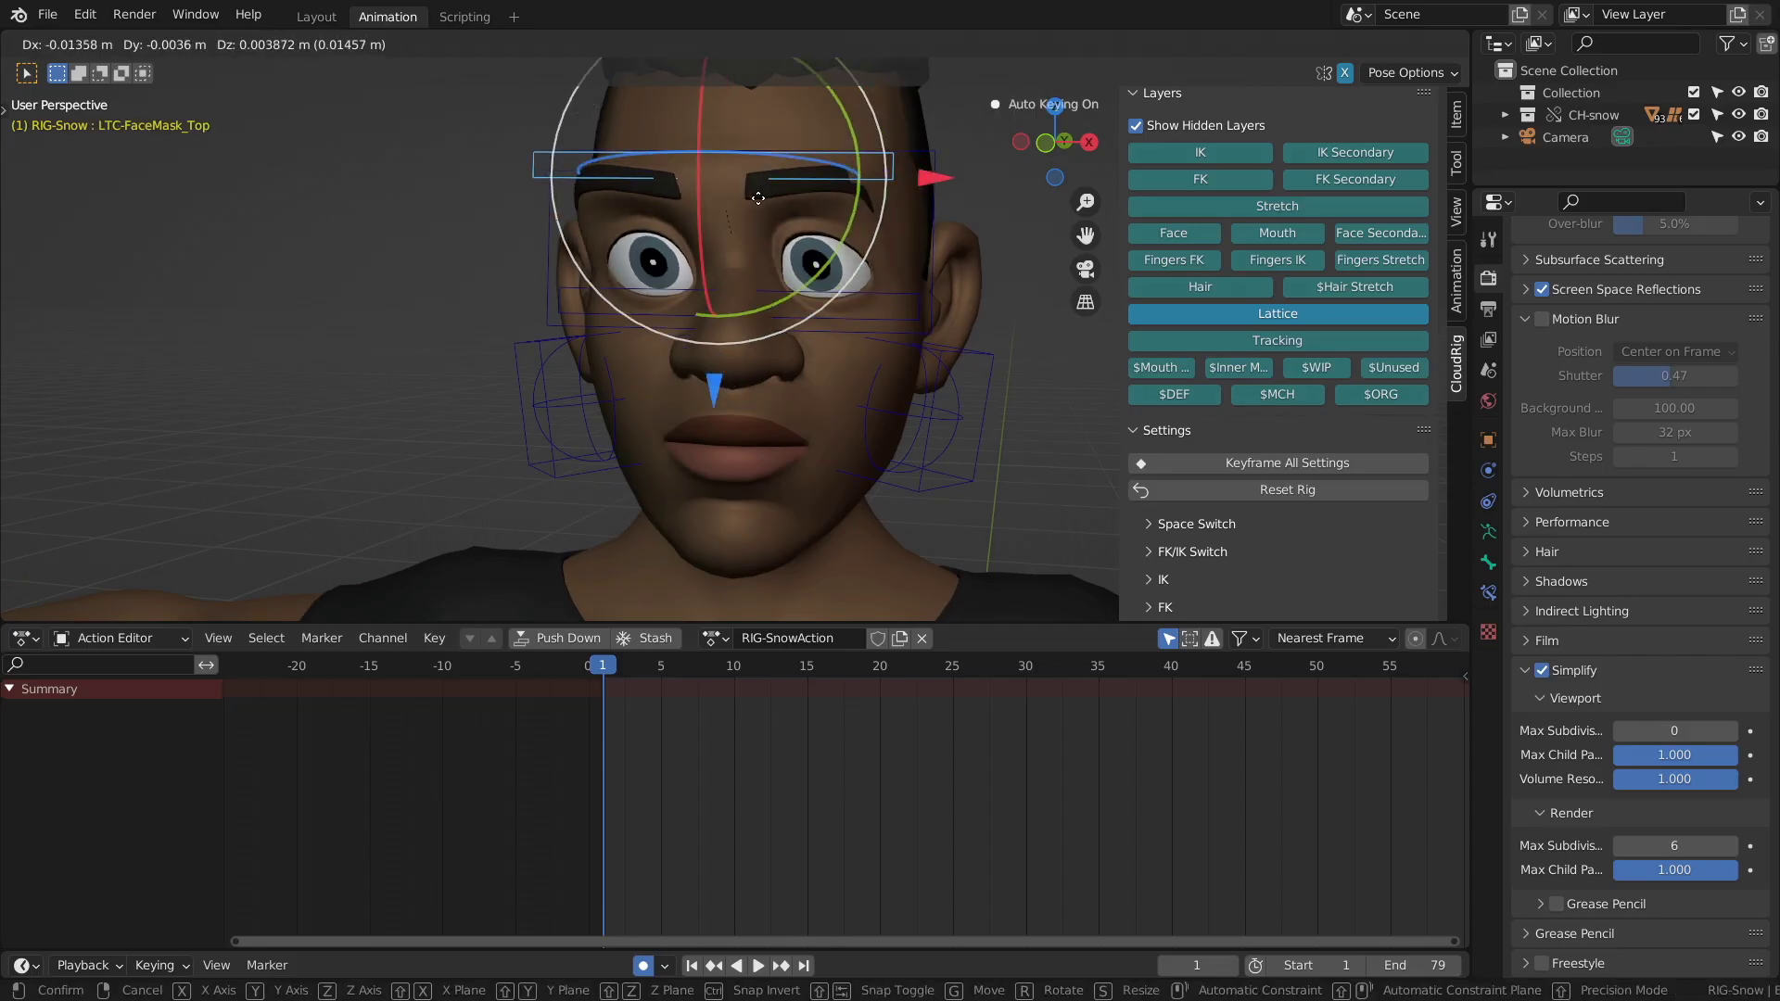
pyautogui.click(849, 227)
pyautogui.hotkey('ctrl', 'z')
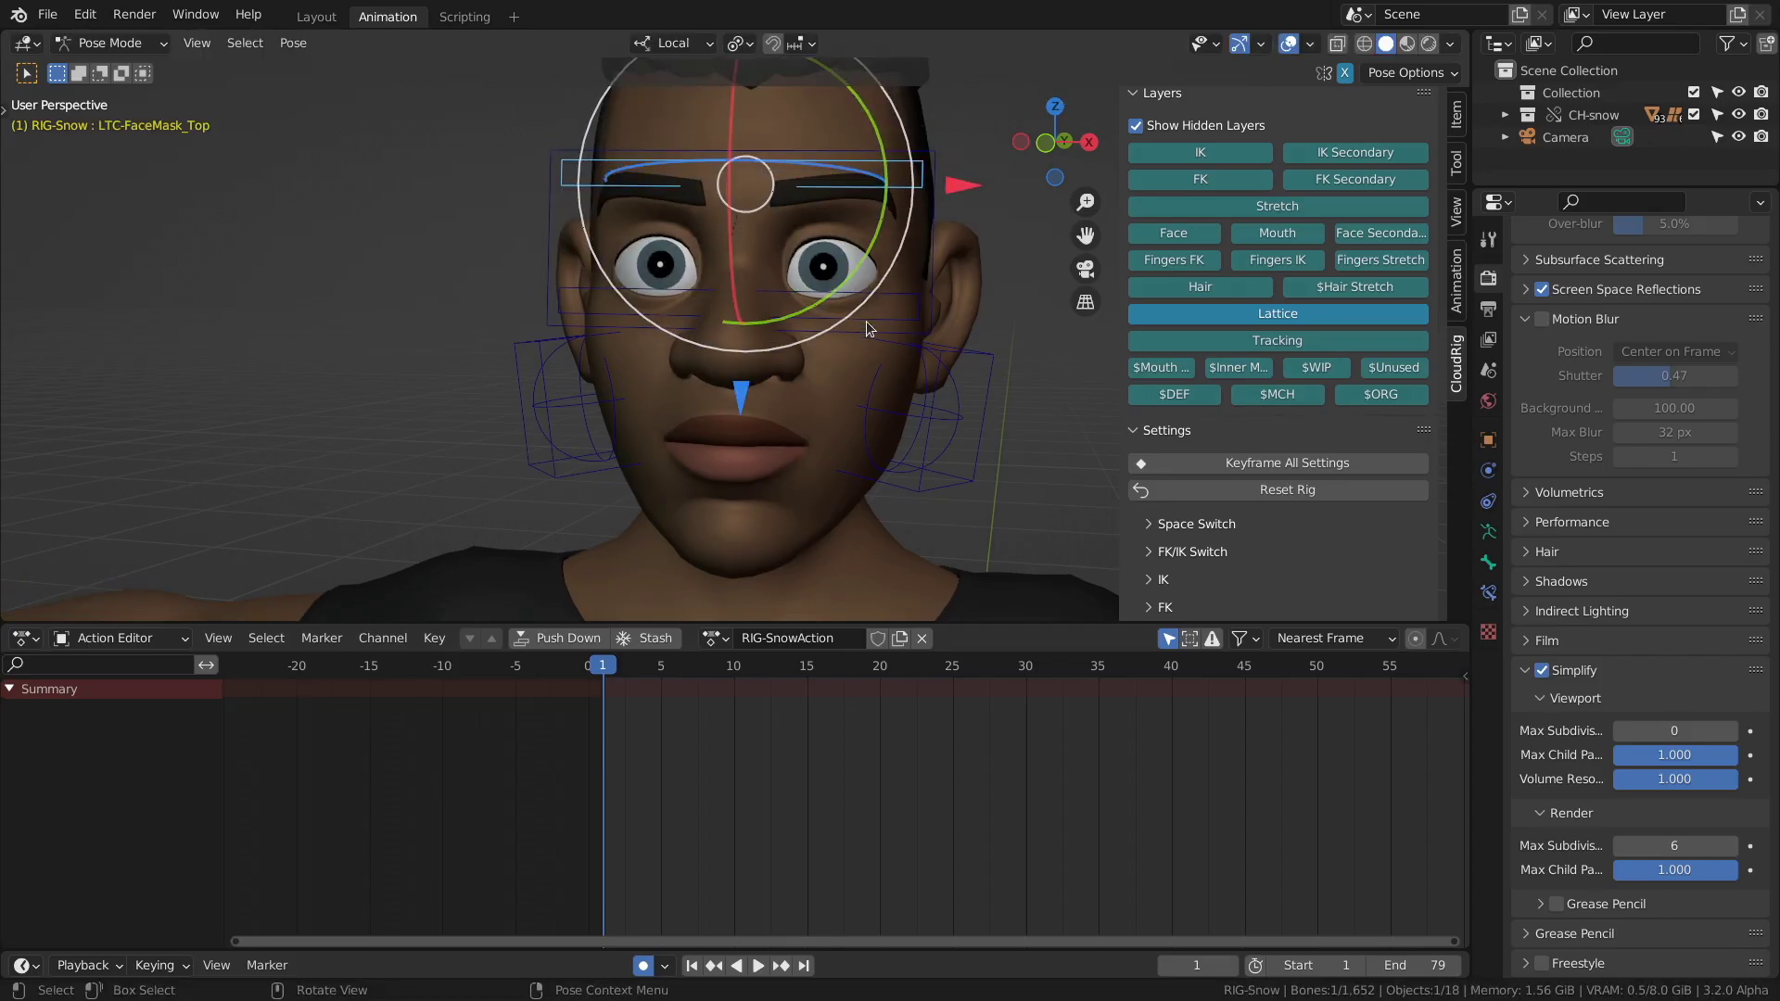
# - Scale the left cheek lattice root to about 1.38 and move the left cheek lattice control outward to puff the cheek
pyautogui.press('s')
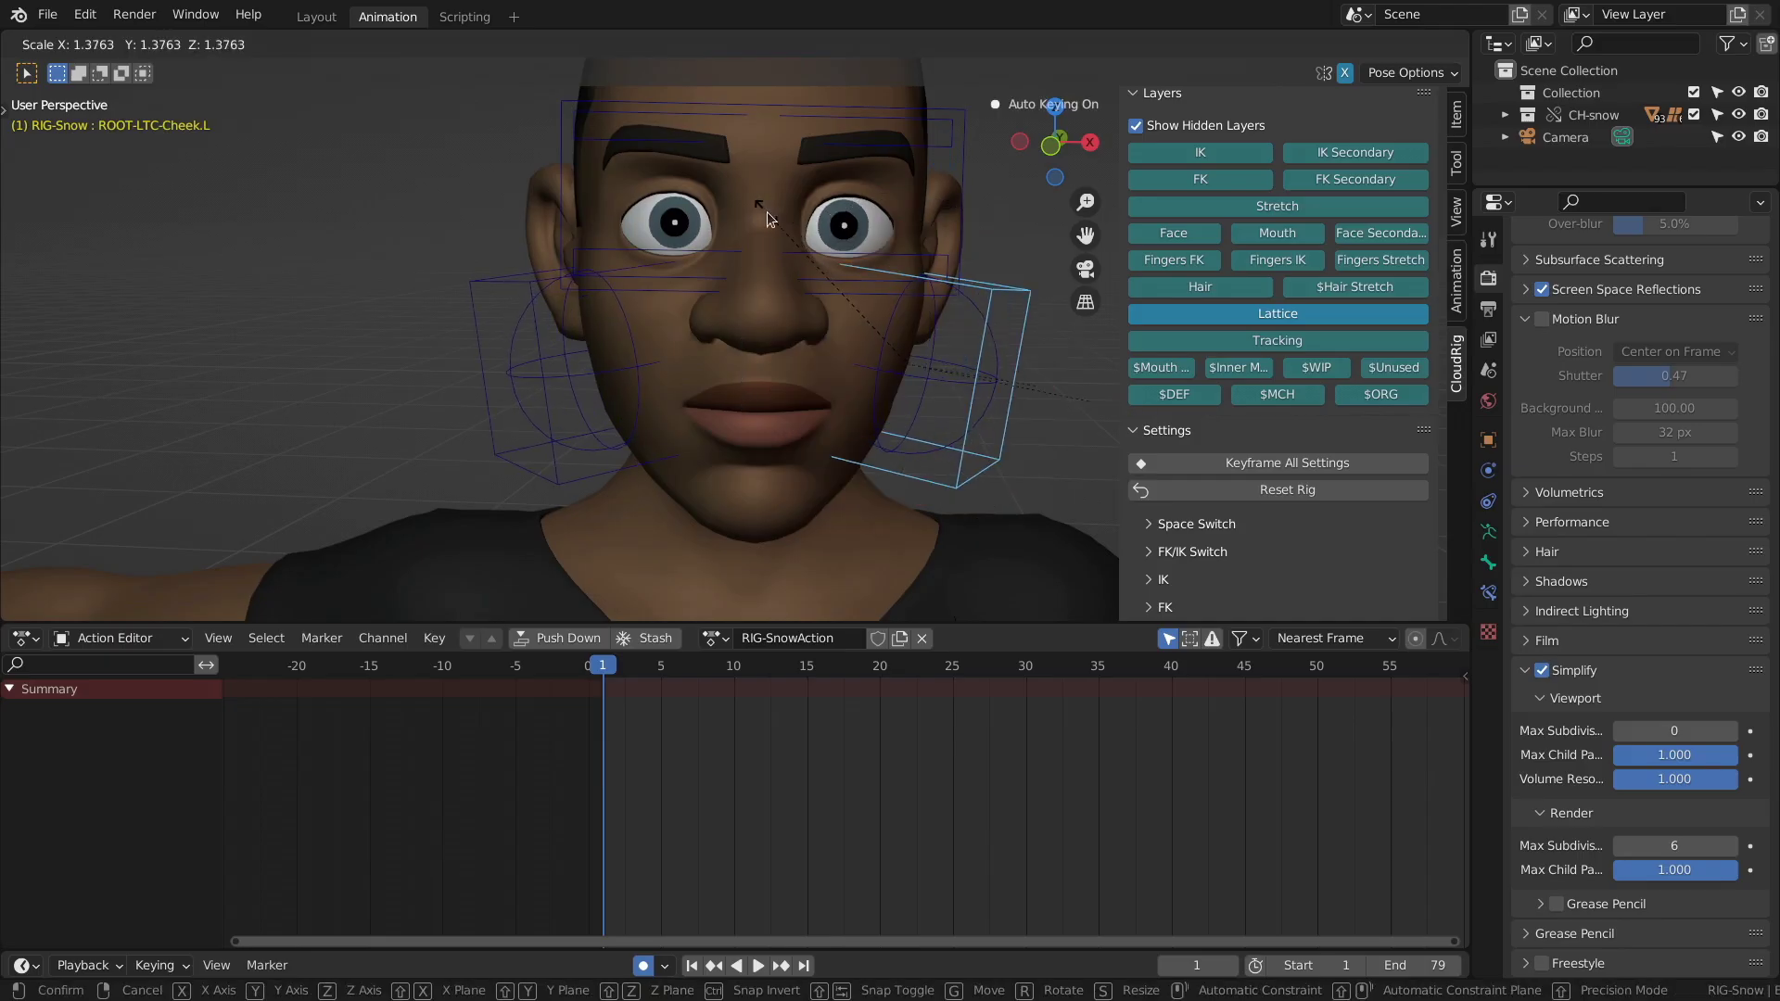
pyautogui.click(768, 213)
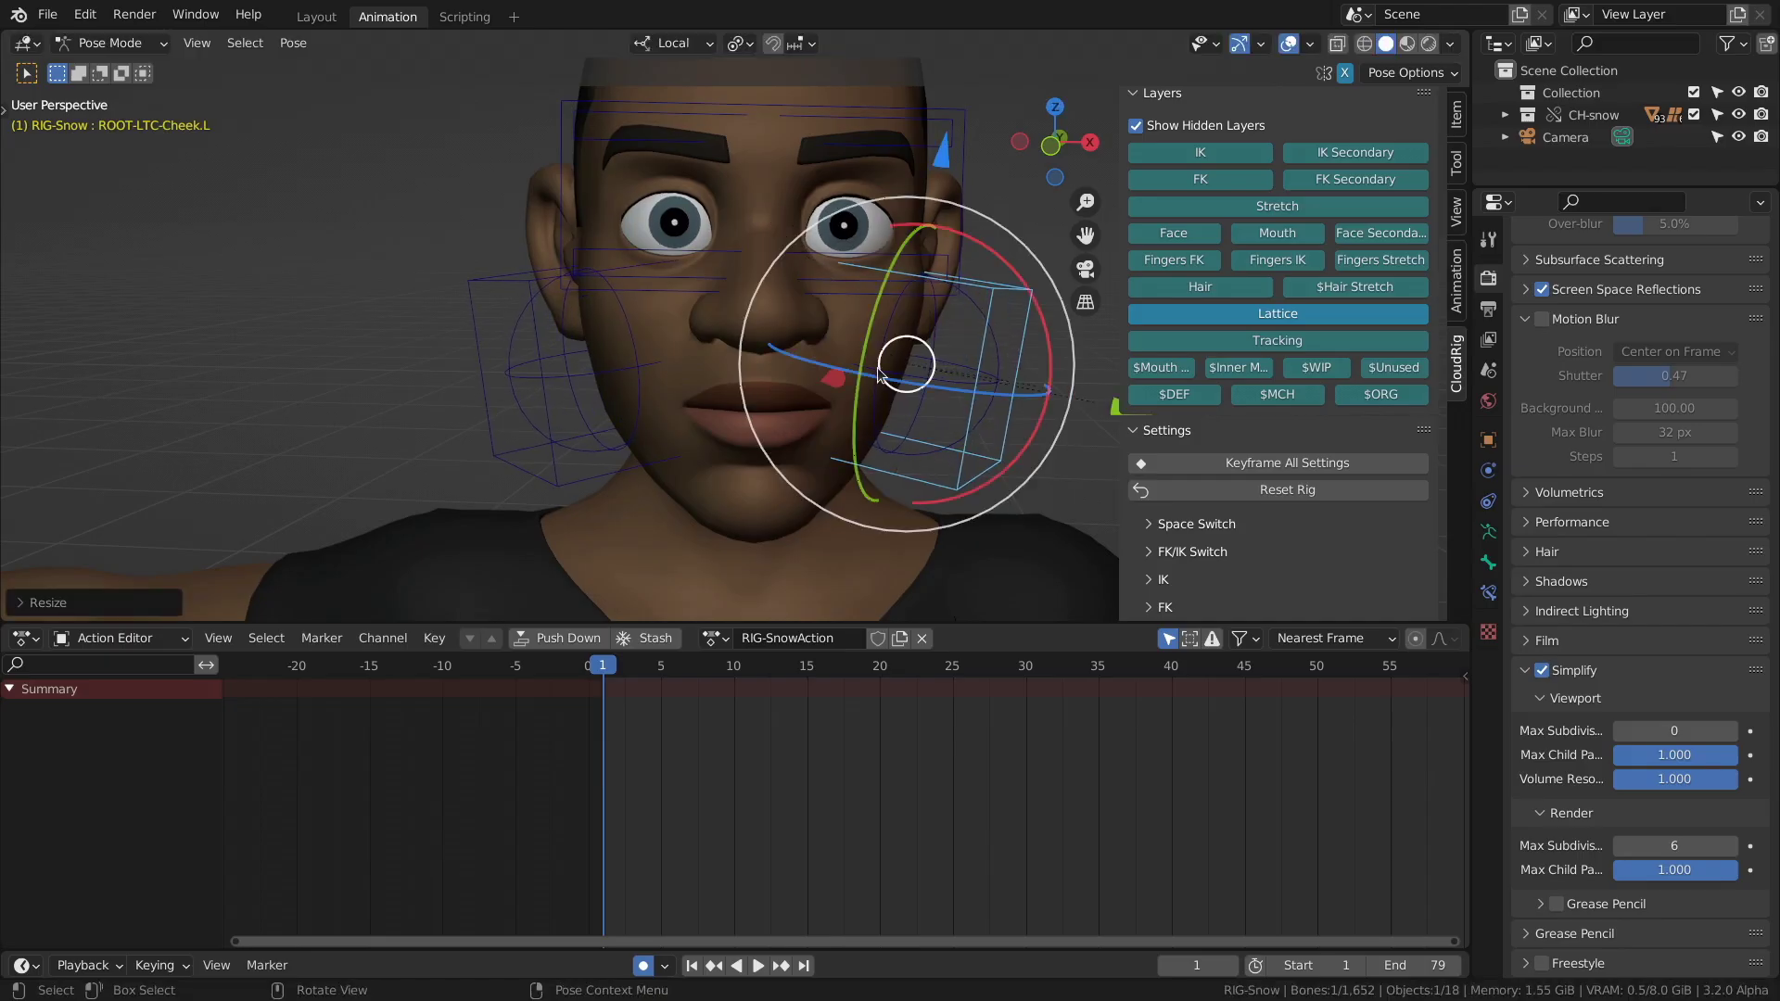
pyautogui.click(894, 408)
pyautogui.press('g')
pyautogui.click(972, 459)
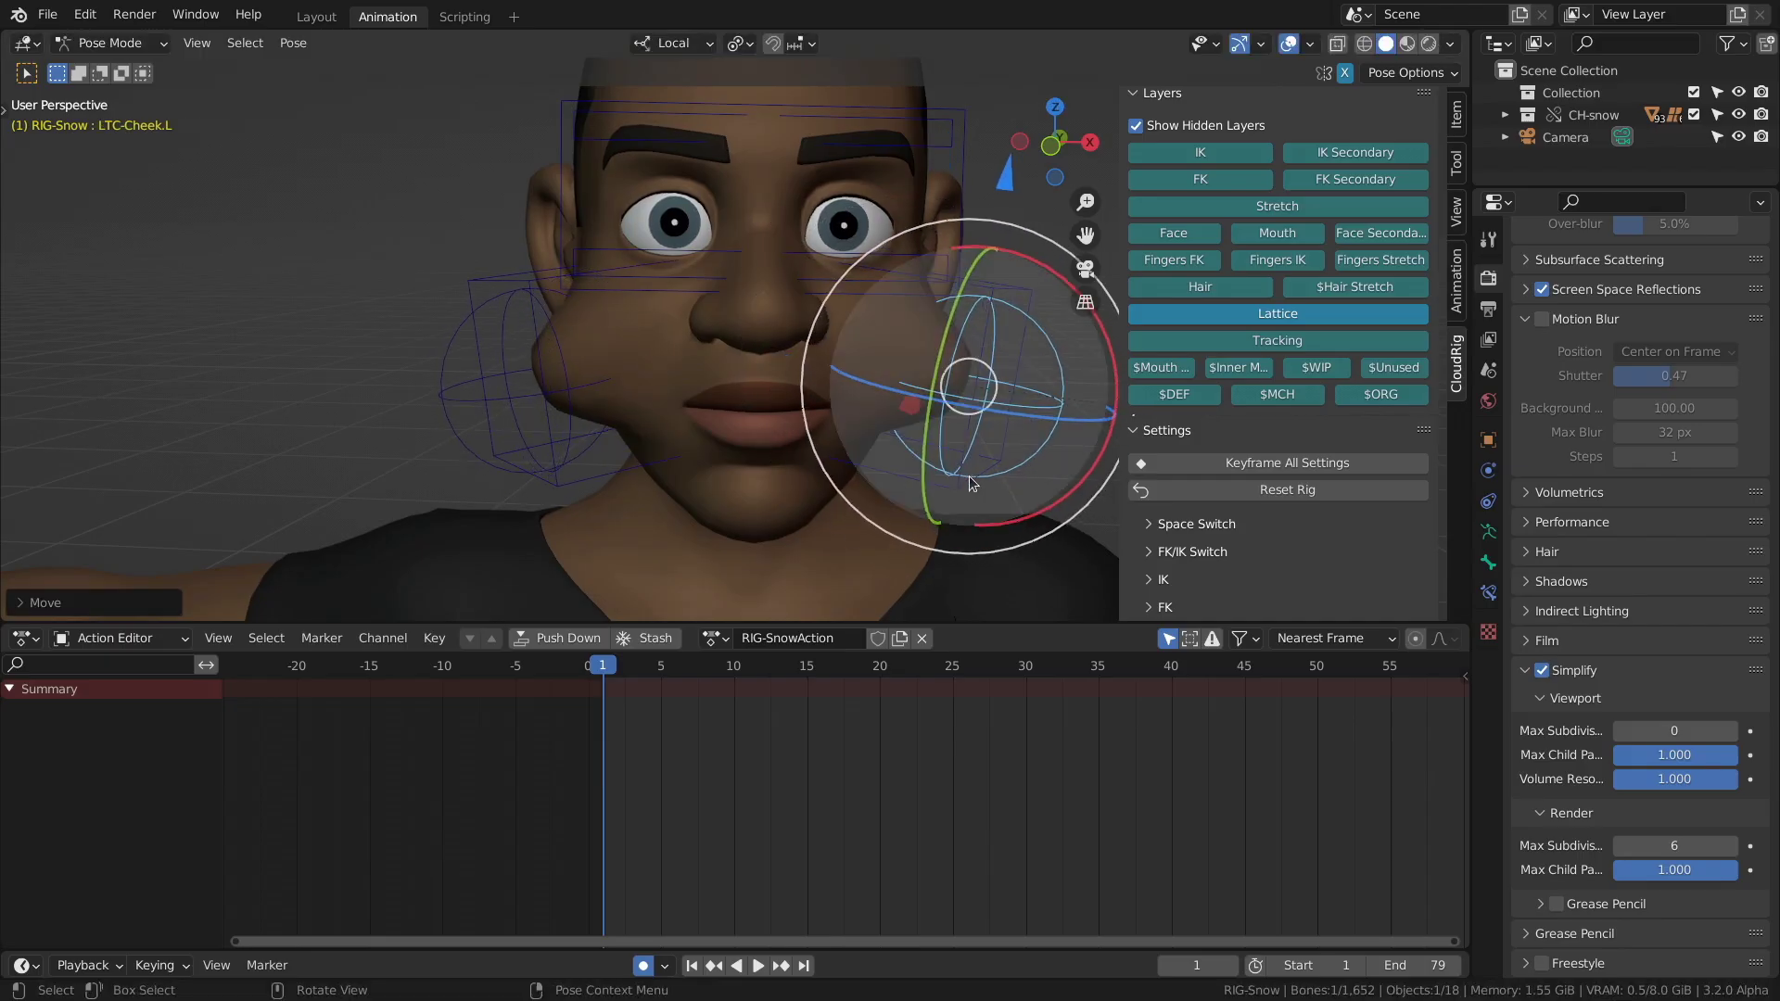
pyautogui.click(955, 491)
pyautogui.moveTo(948, 526); pyautogui.dragTo(849, 505, button='middle')
pyautogui.press('g')
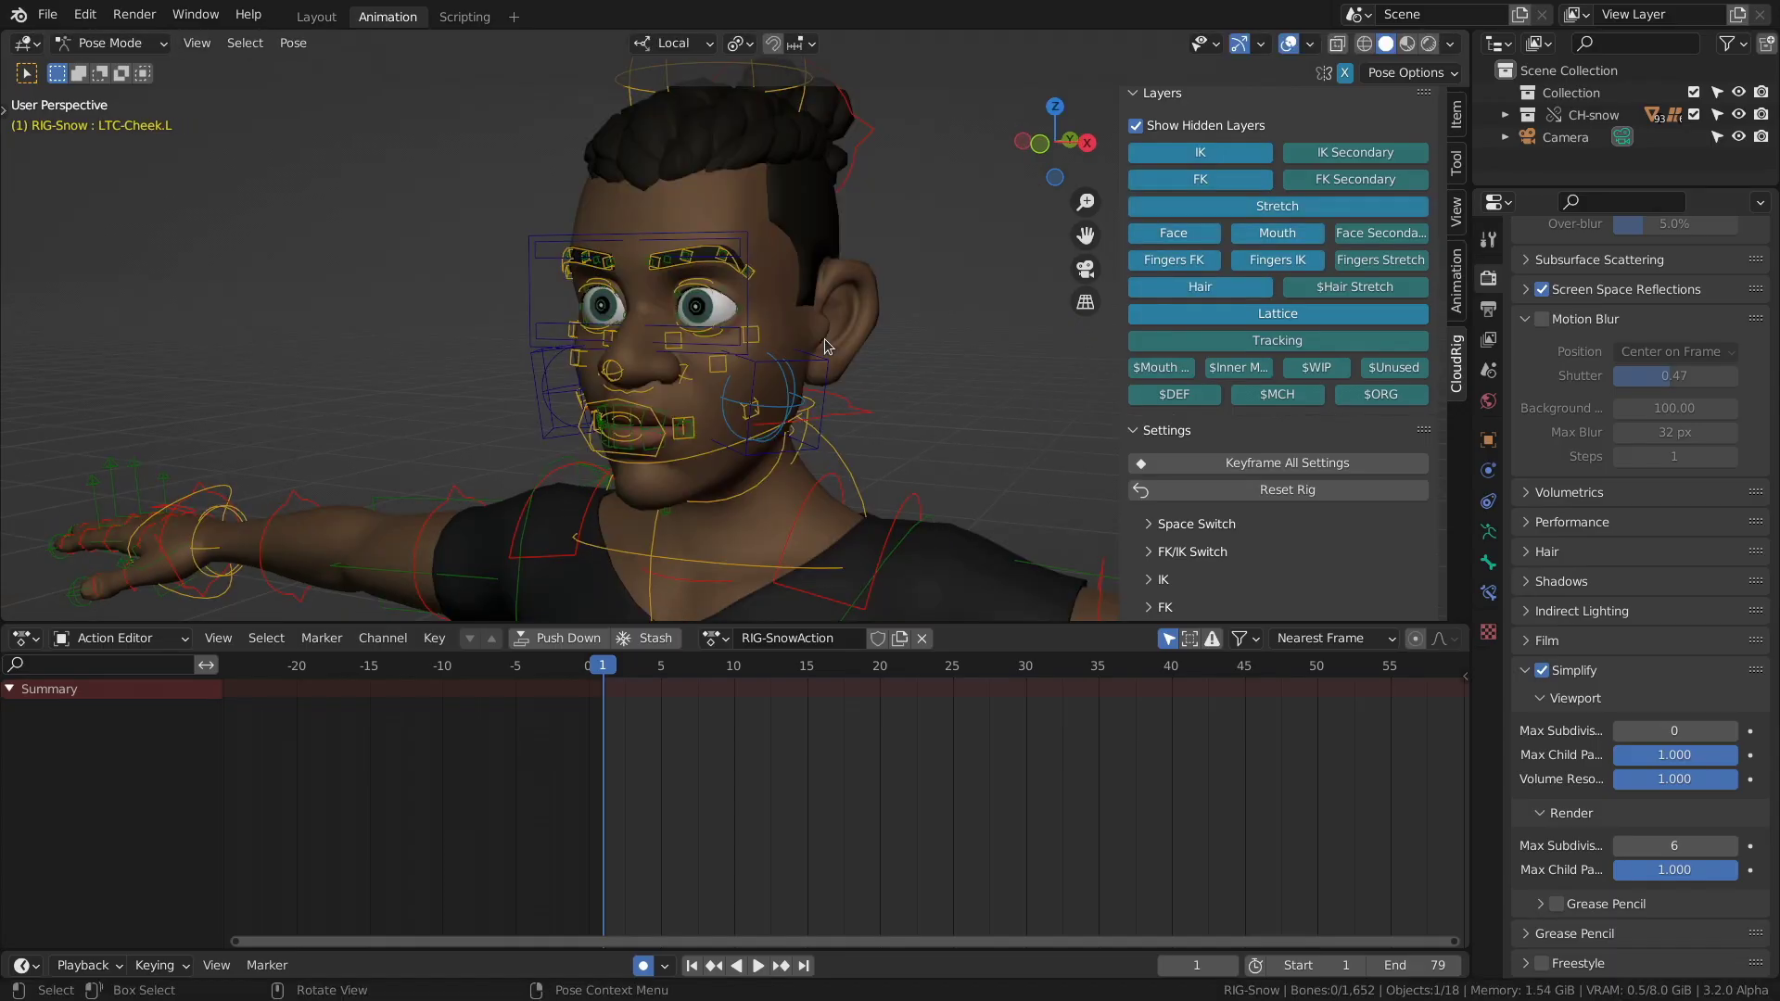
# - Apply the Snow_eyemask_angry pose from the Snow pose library and blend another eye mask pose over it
pyautogui.click(1457, 283)
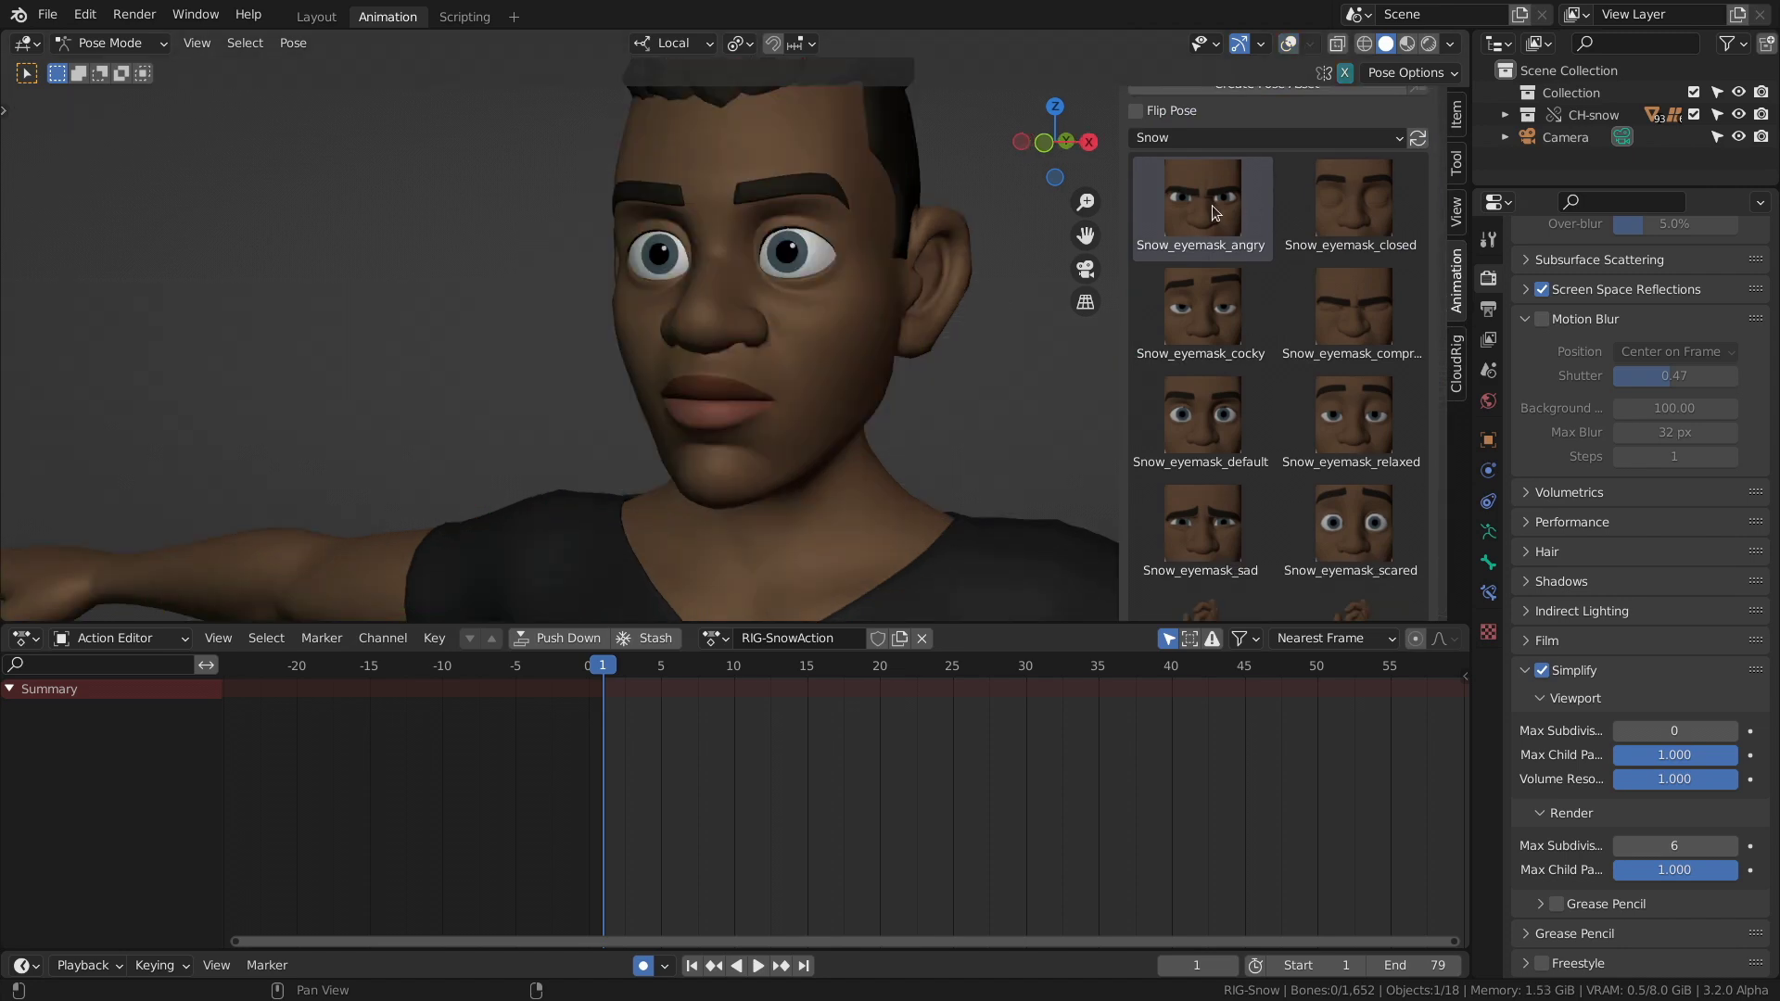
pyautogui.click(1217, 243)
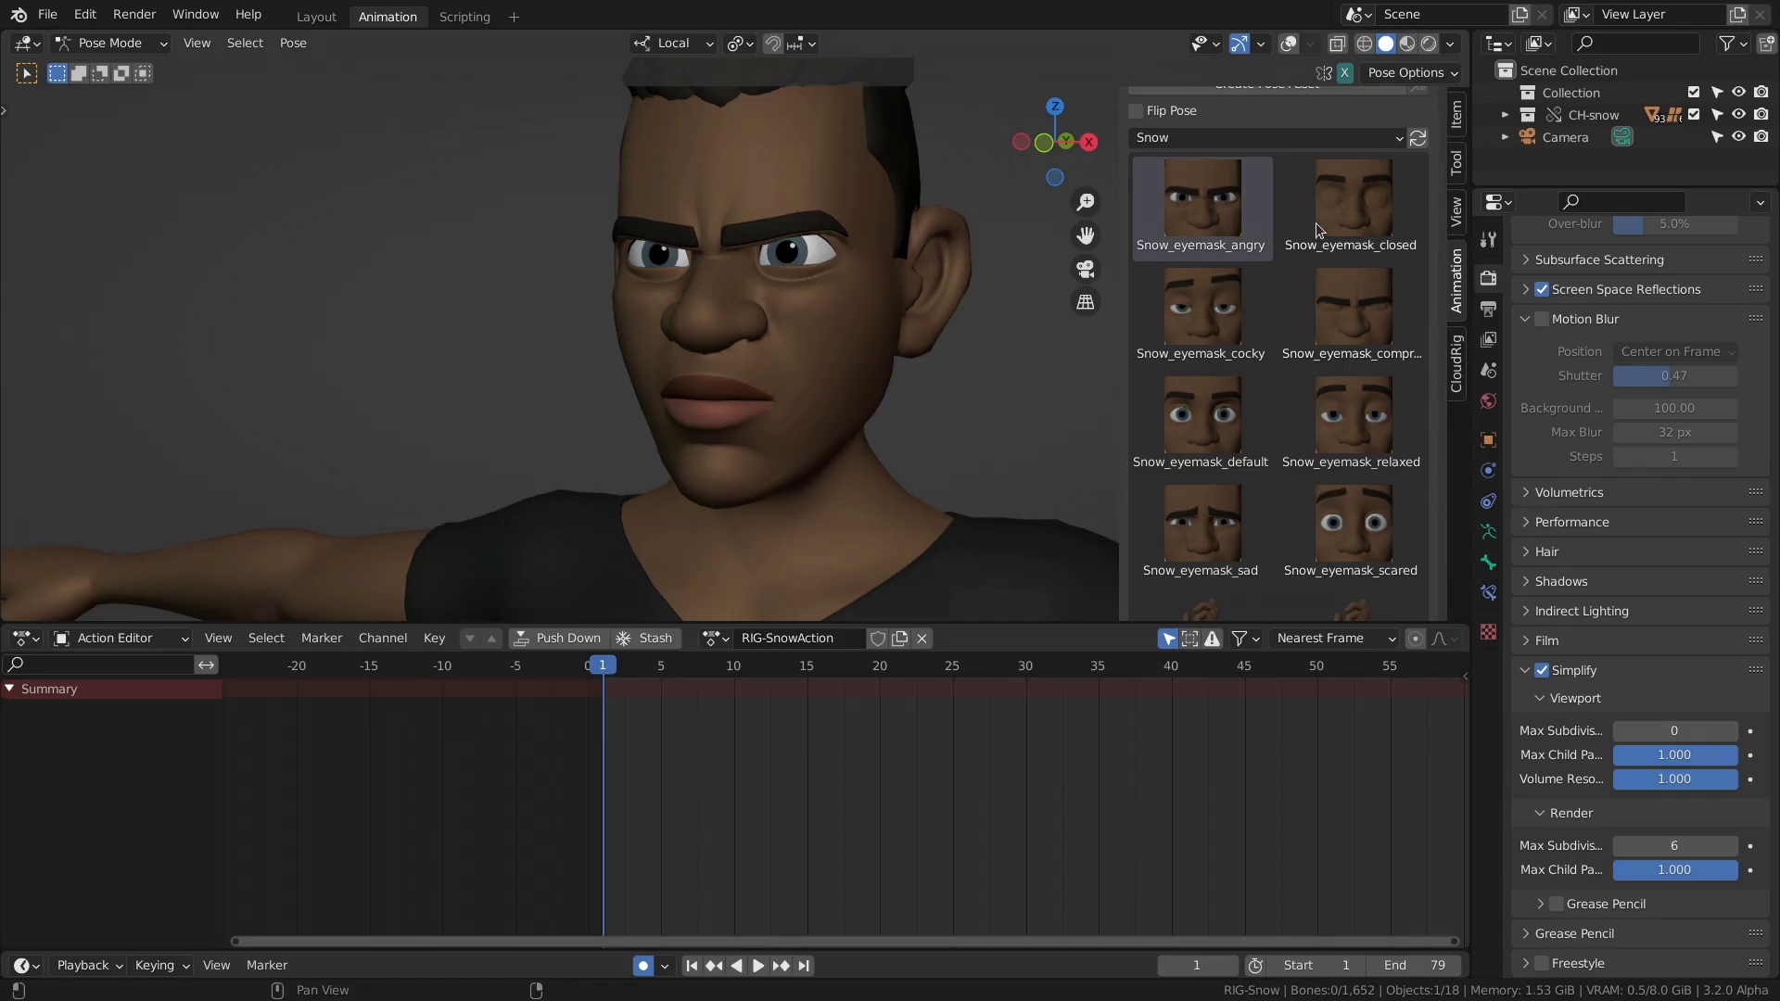
pyautogui.moveTo(1205, 314); pyautogui.dragTo(1499, 329)
# - Blend the Snow_mouth_openfrown pose in at about 23% and the Snow_mouth_OO pose at about 82%
pyautogui.moveTo(1404, 371); pyautogui.dragTo(1506, 395)
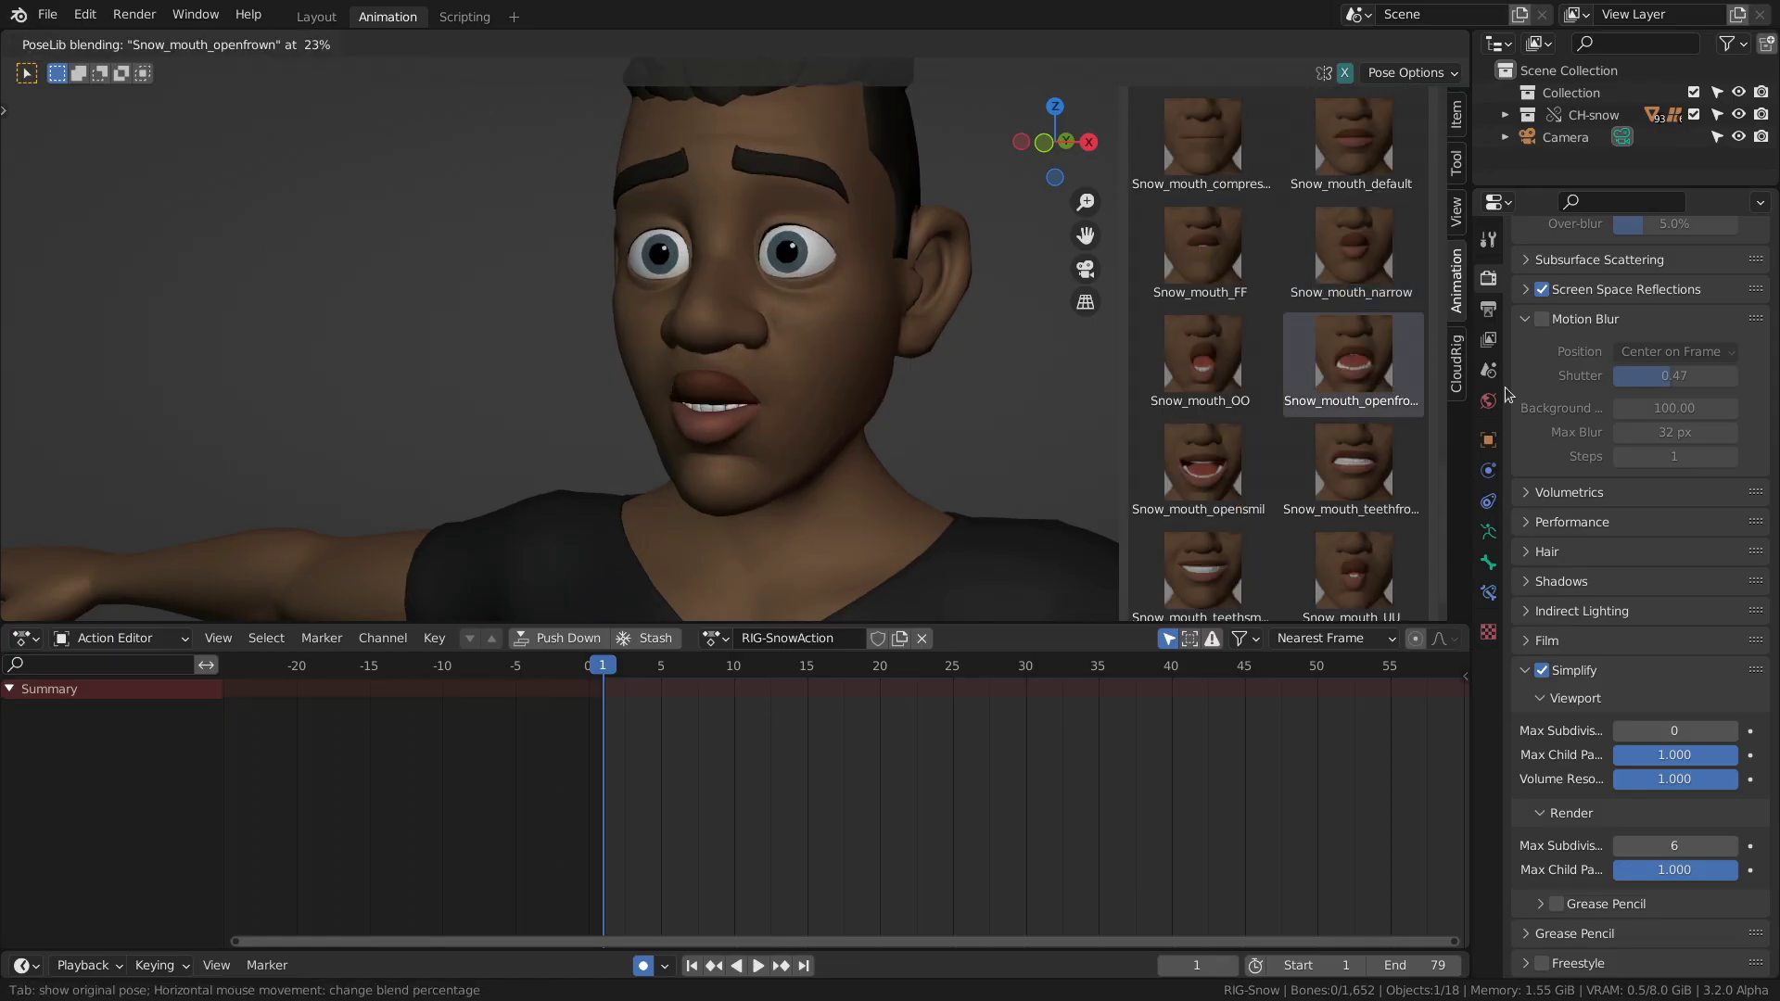
pyautogui.moveTo(1192, 360); pyautogui.dragTo(1340, 367)
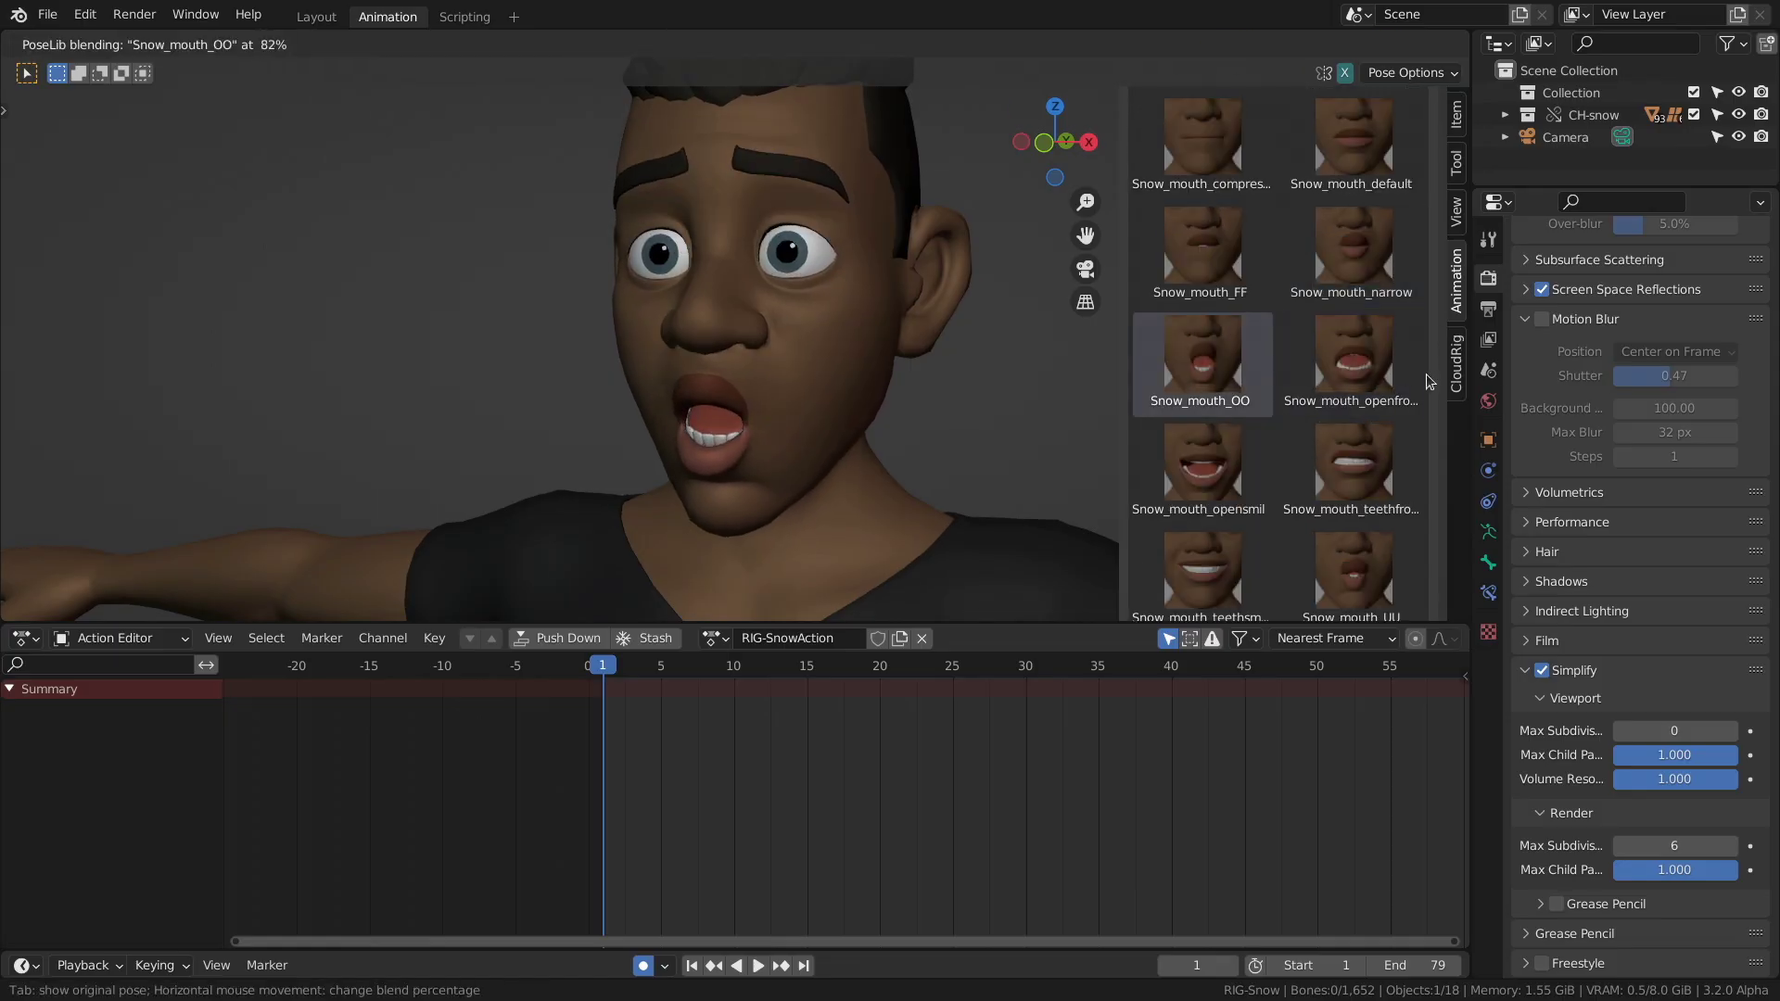